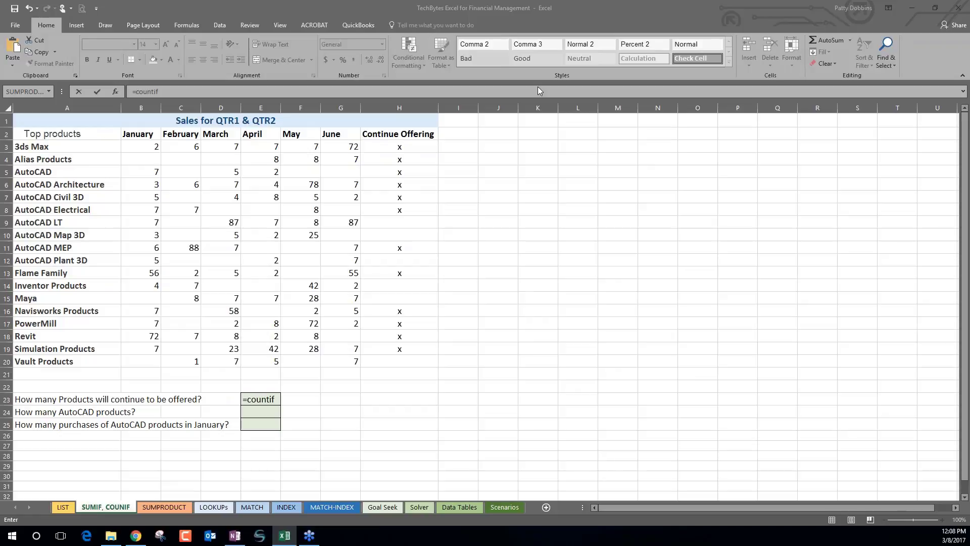
Count the products marked "x" in H3:H20 with a COUNTIF formula in E23, and check it against the selected range's count.
click(277, 400)
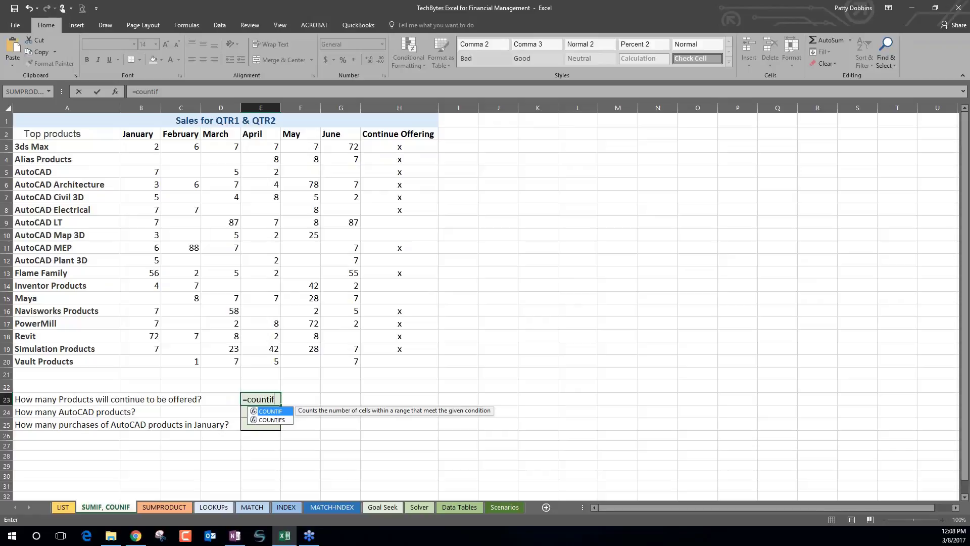
key(Tab)
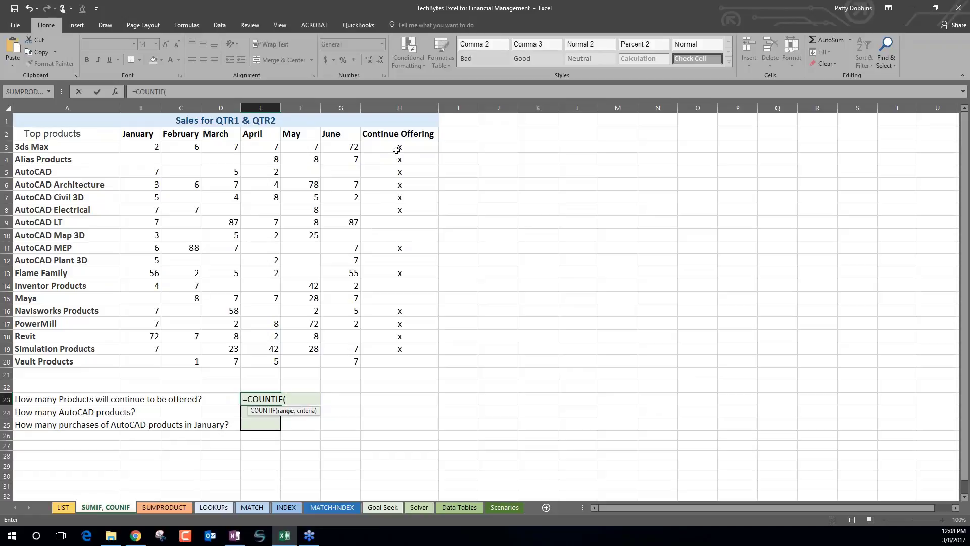
drag(397, 146, 398, 356)
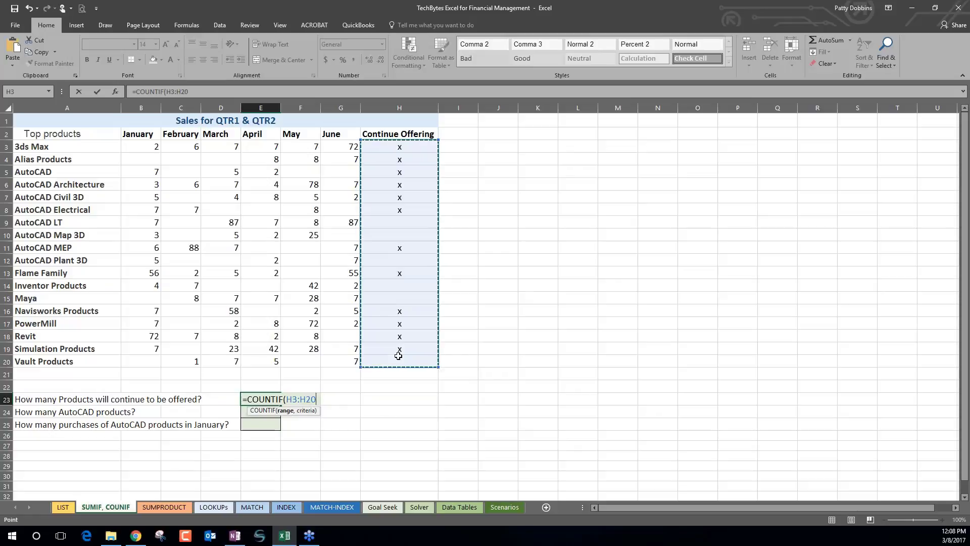
text(,)
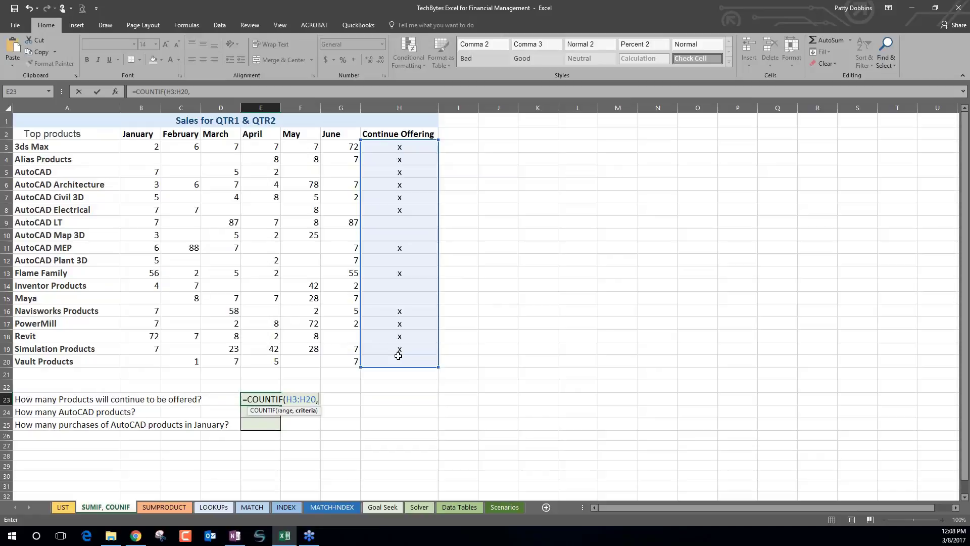
text("x")
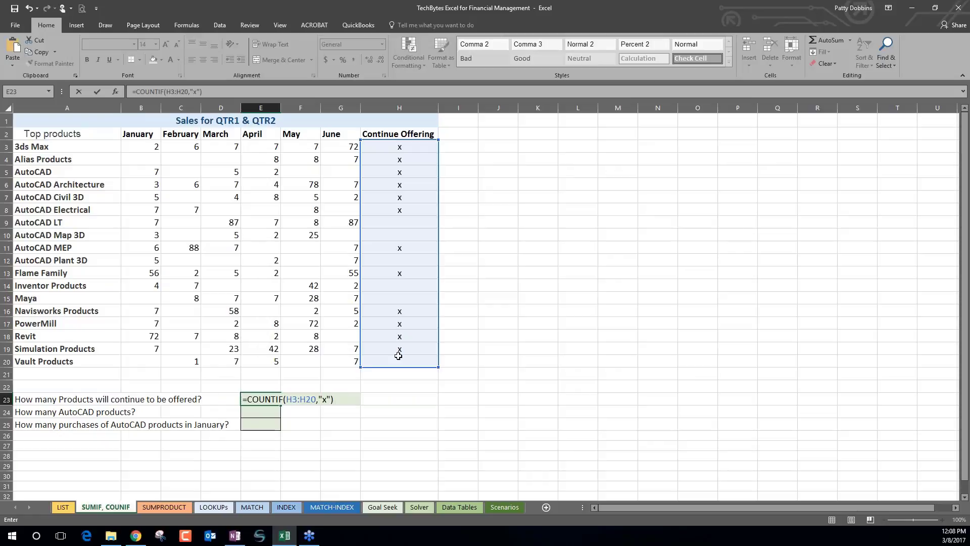
key(Return)
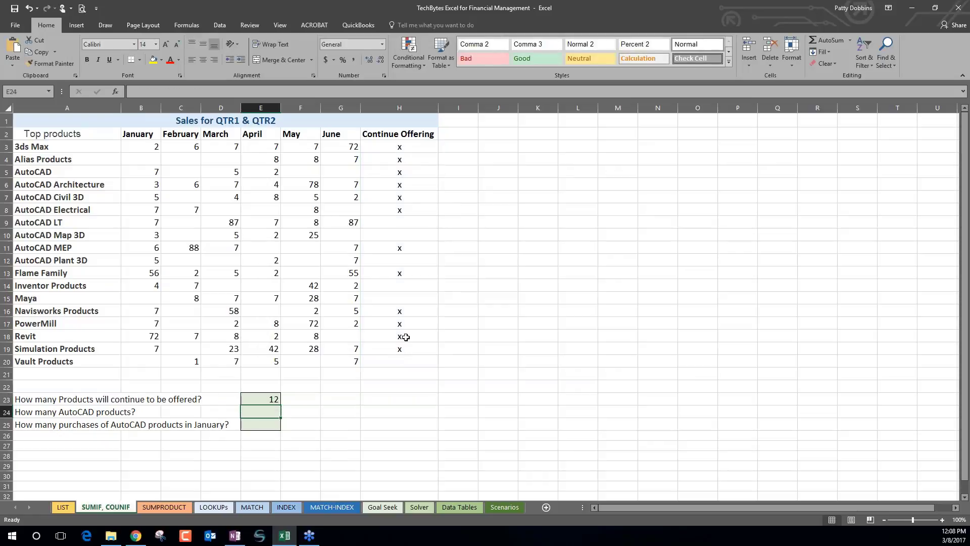
drag(408, 146, 412, 358)
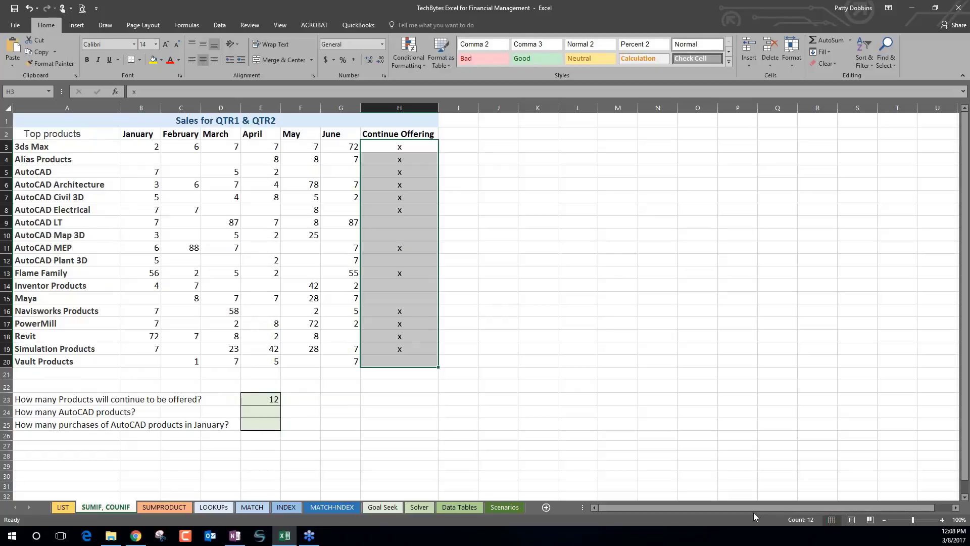
click(254, 398)
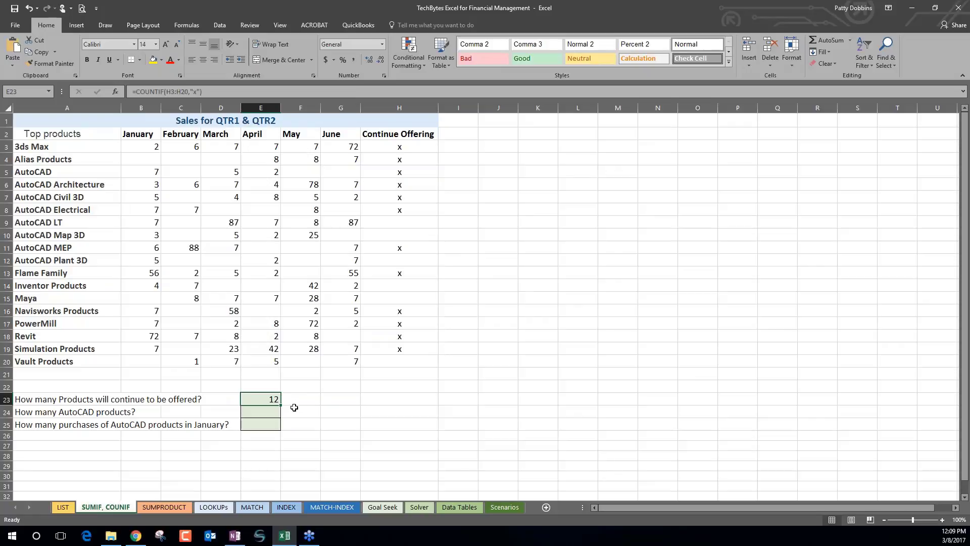
Start a COUNTIF formula in E24 using the product names in A3:A20 as its range.
click(262, 413)
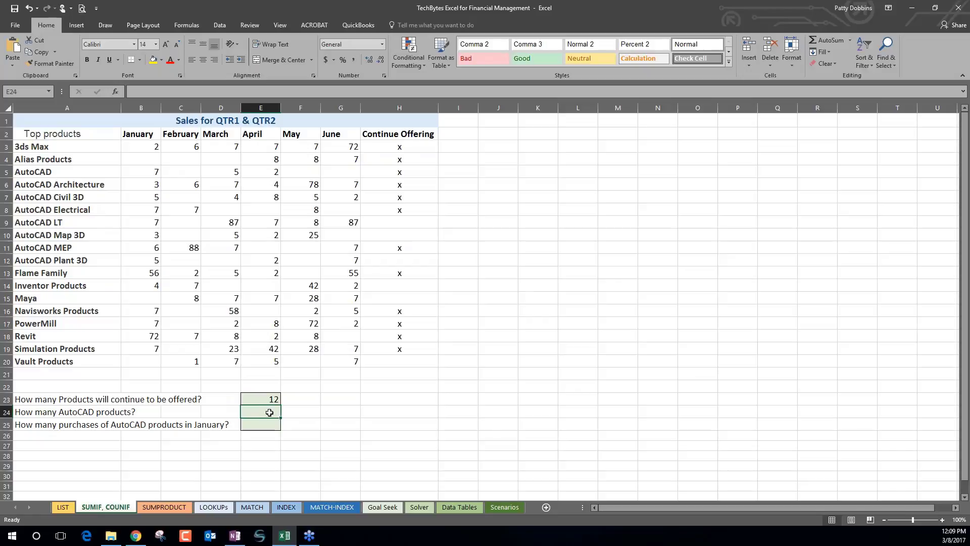
key(F2)
text(=countif)
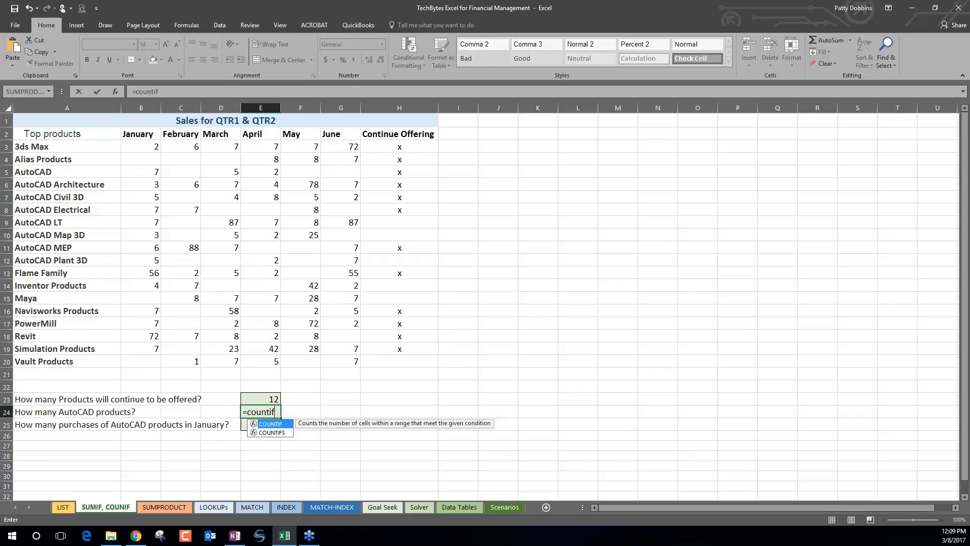
key(Tab)
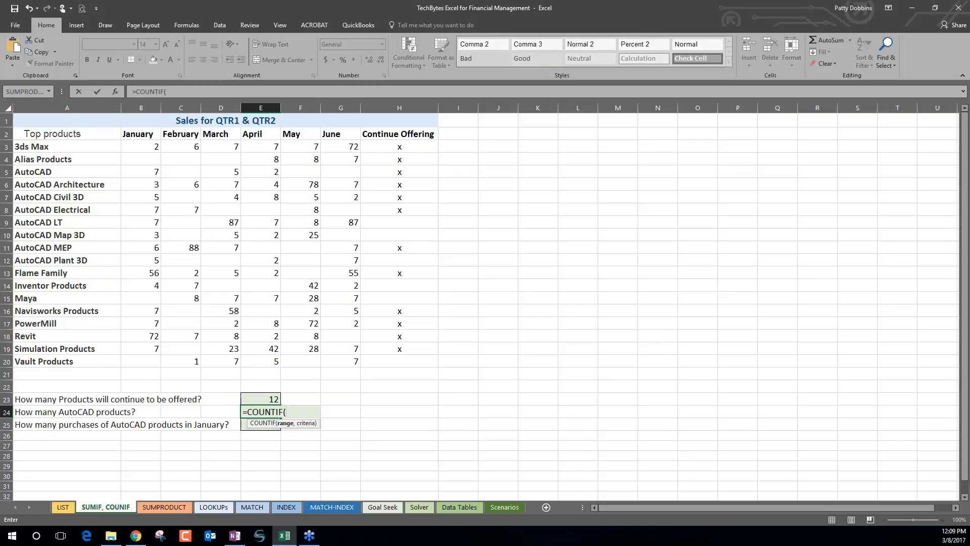
drag(68, 145, 64, 185)
drag(67, 289, 68, 359)
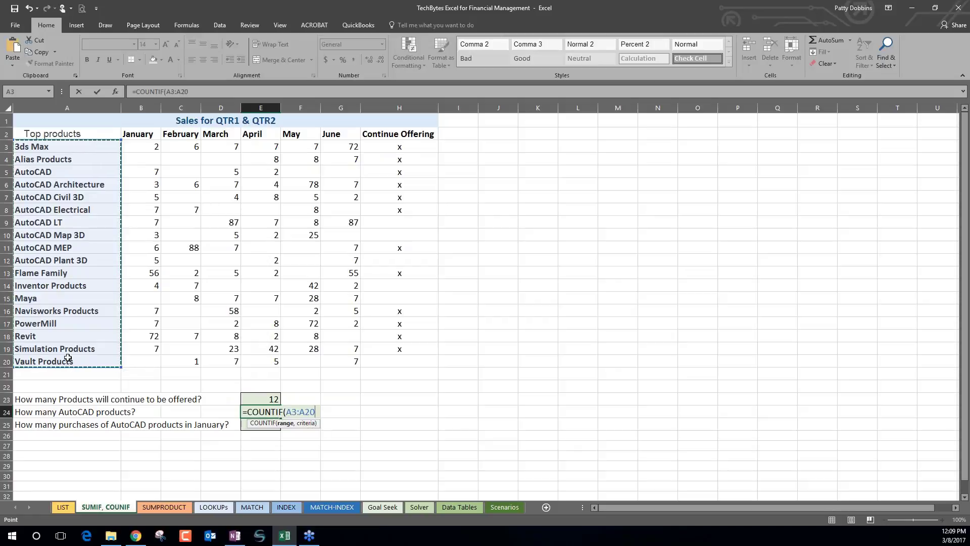
text(,)
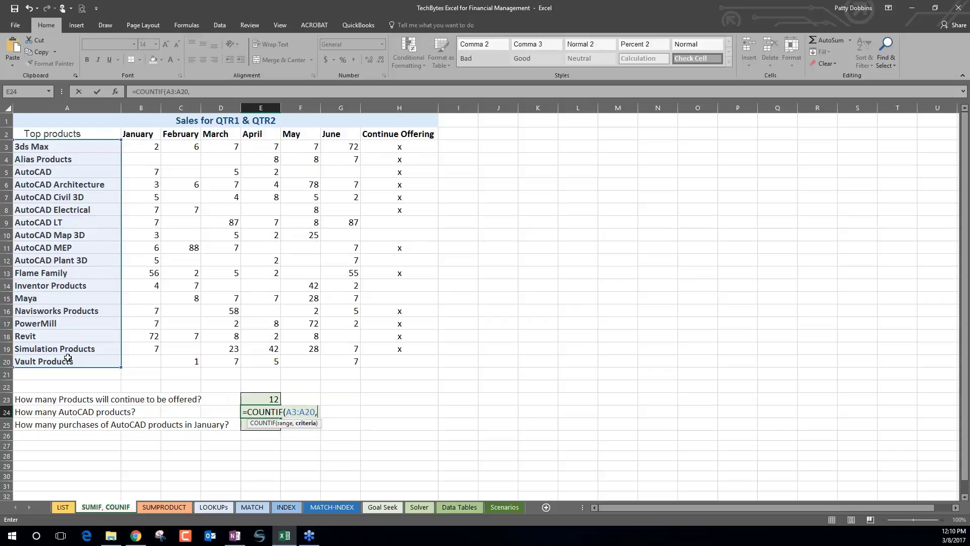
Complete the E24 COUNTIF formula with the wildcard criterion "AutoCAD*" and review the entered formula.
text(")
text(AutoC)
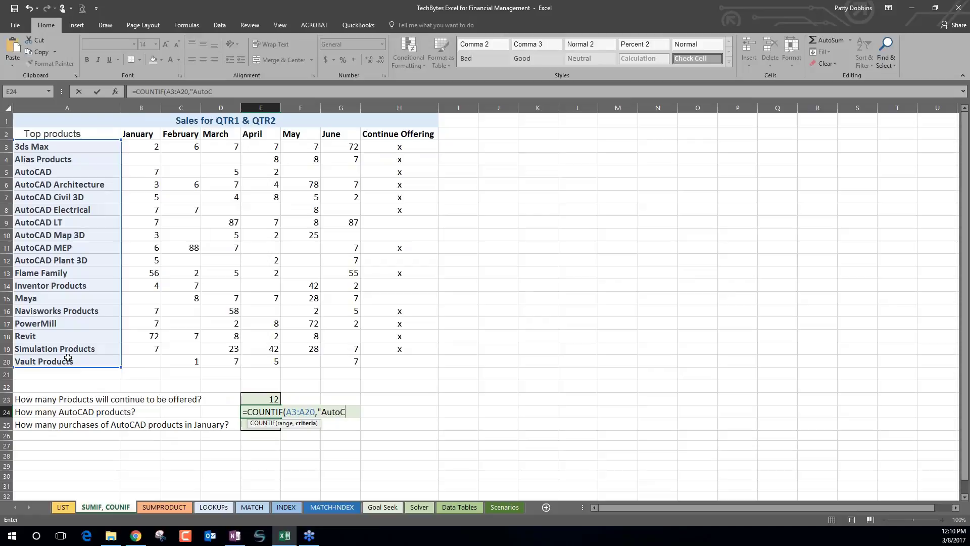
text(AD)
text(*")
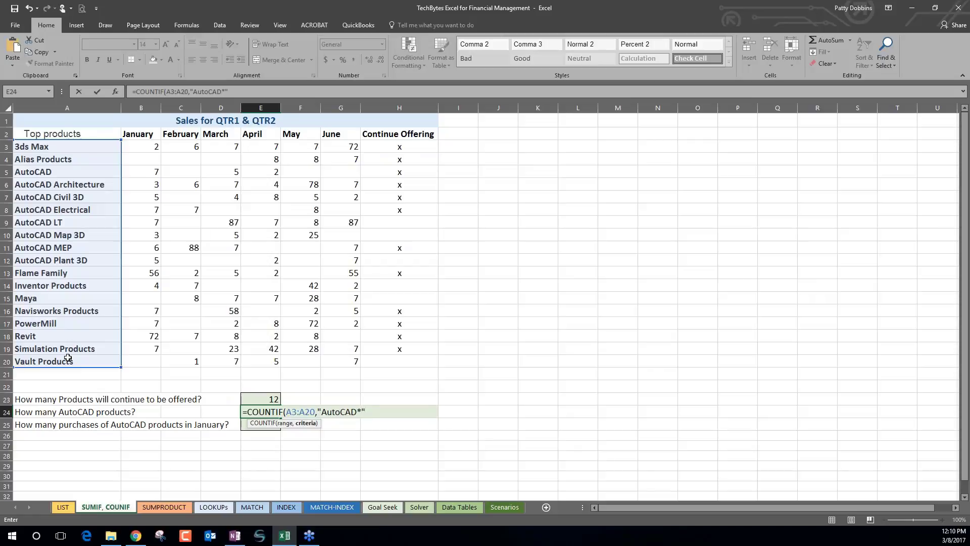
text())
key(Return)
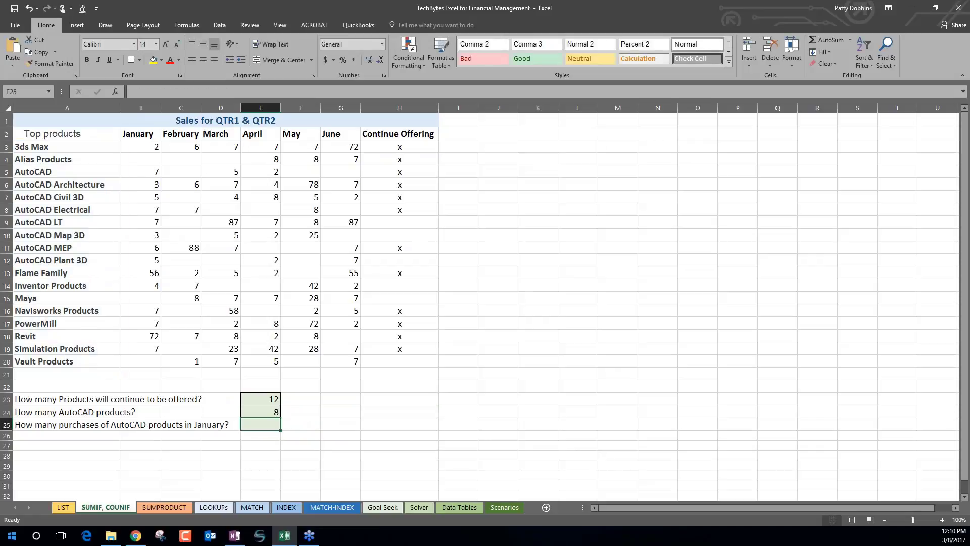
click(267, 412)
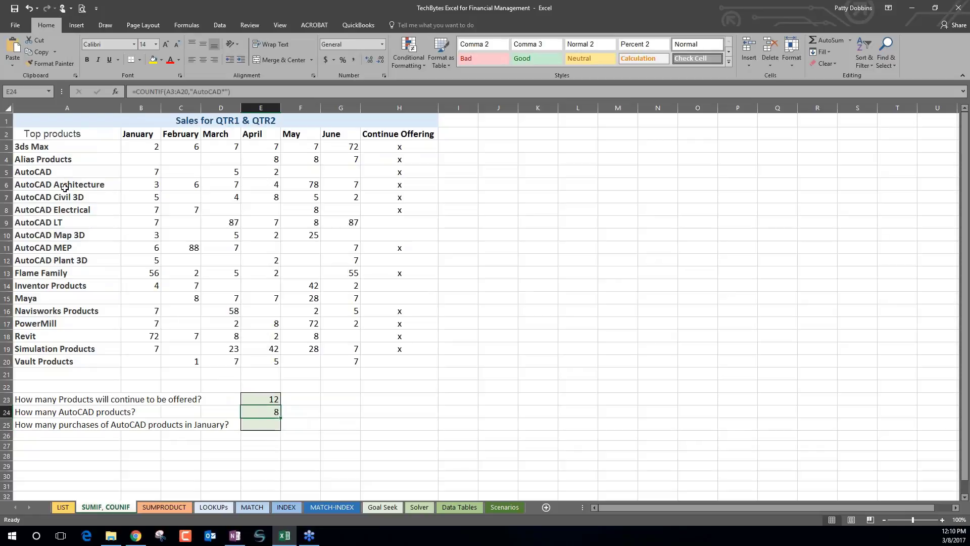
Start a SUMIF formula in E25 using the product column A2:A20 as its criteria range.
click(274, 426)
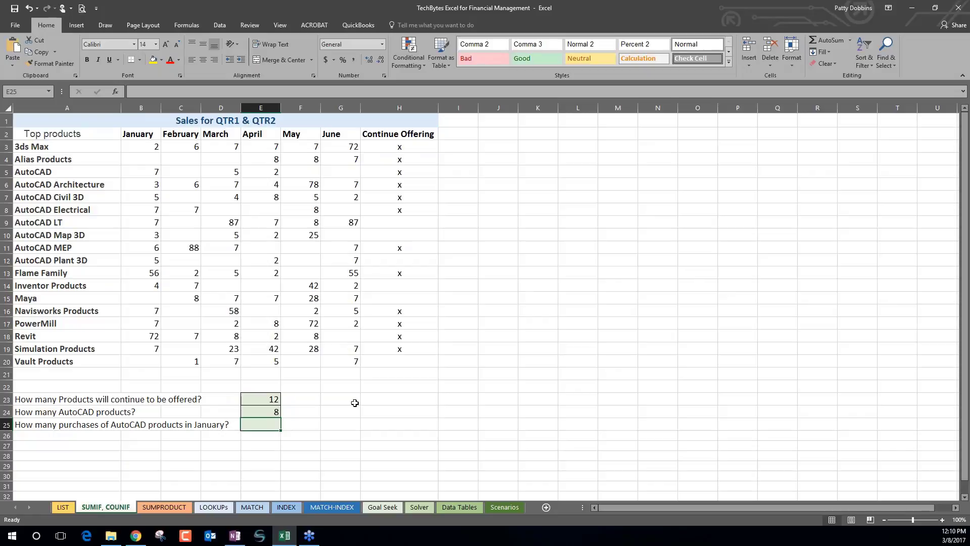
key(F2)
text(=)
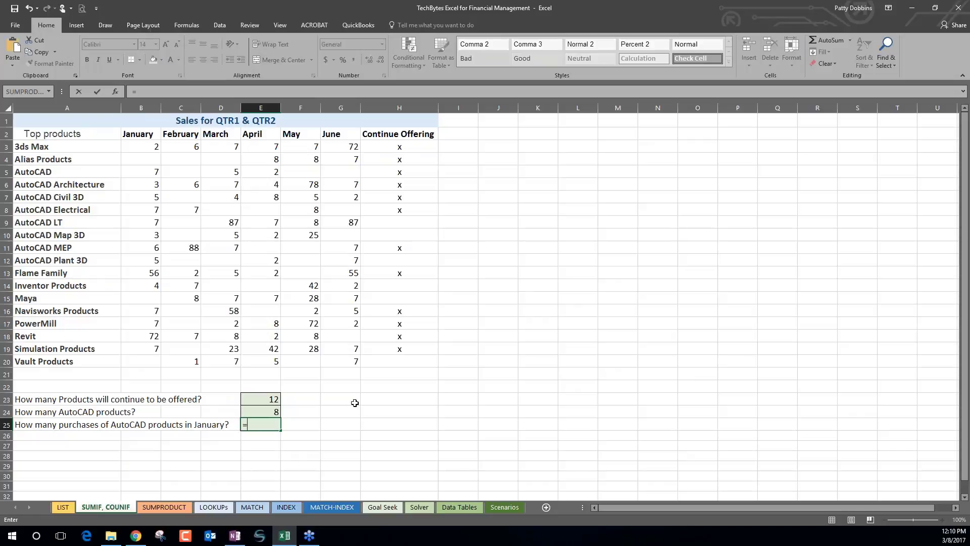
text(sum)
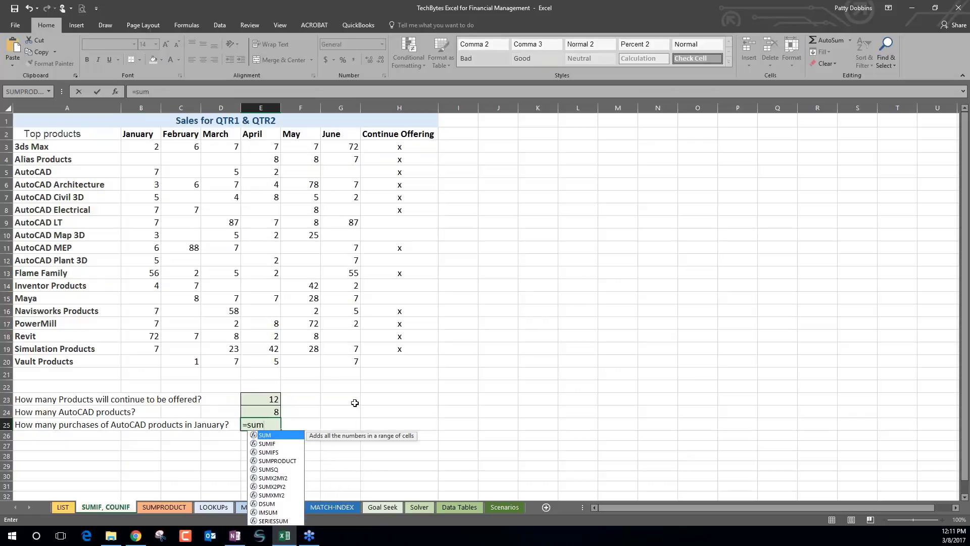
text(if)
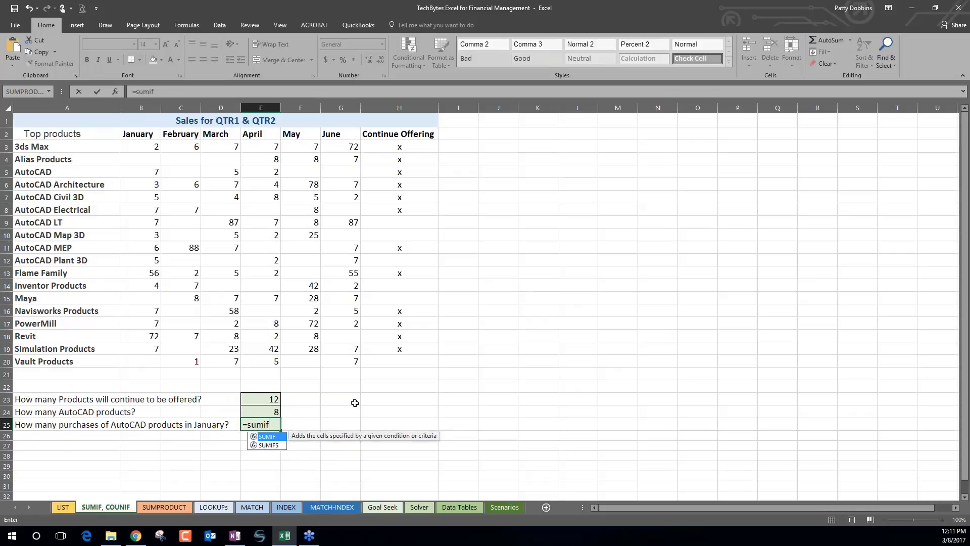
text(()
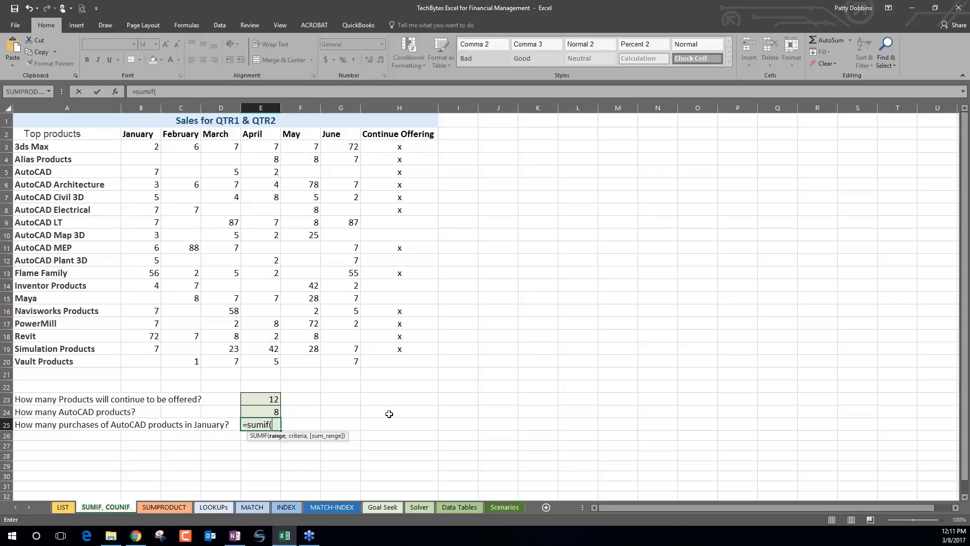
click(87, 160)
drag(87, 135, 87, 362)
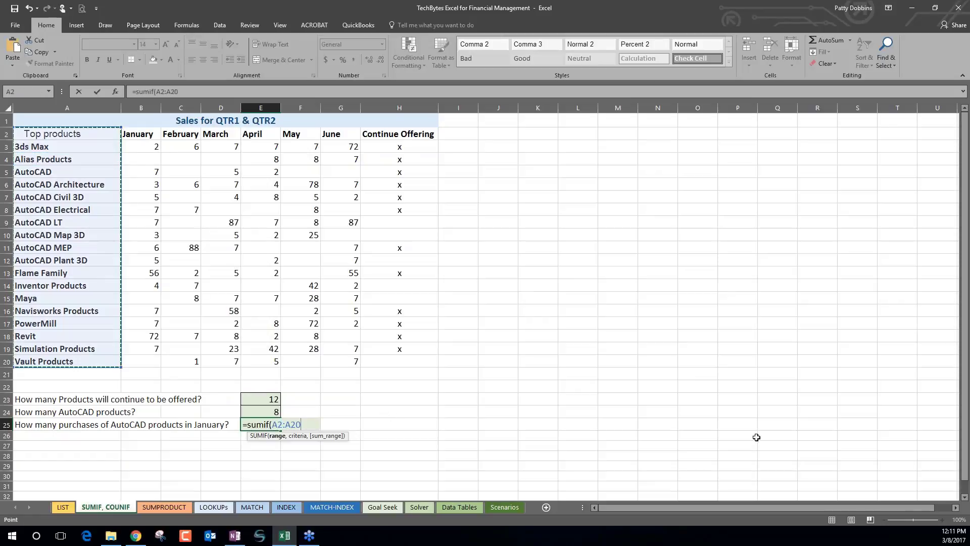
text(,)
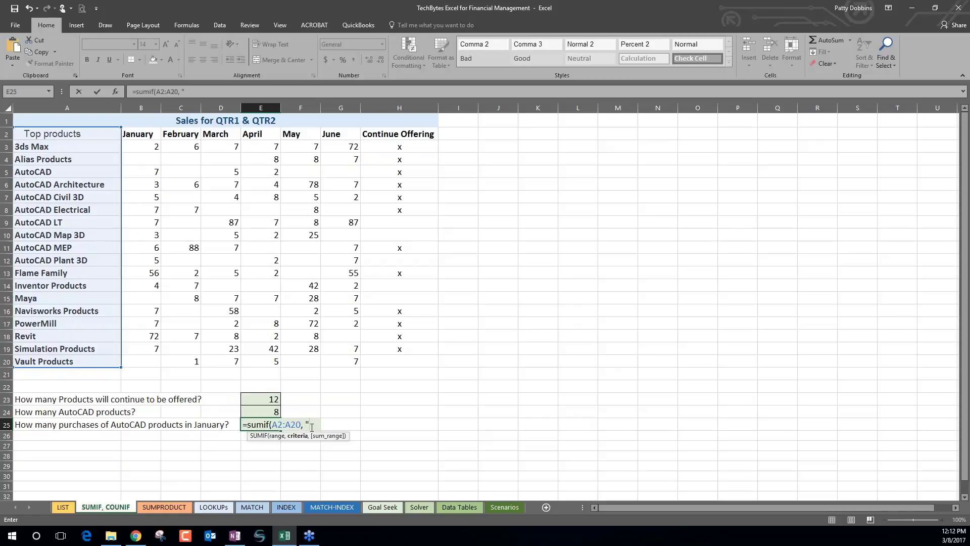
Complete the E25 SUMIF formula with the criterion "AutoCAD*" and the January sales B3:B20 as the sum range.
text( "AutoCA)
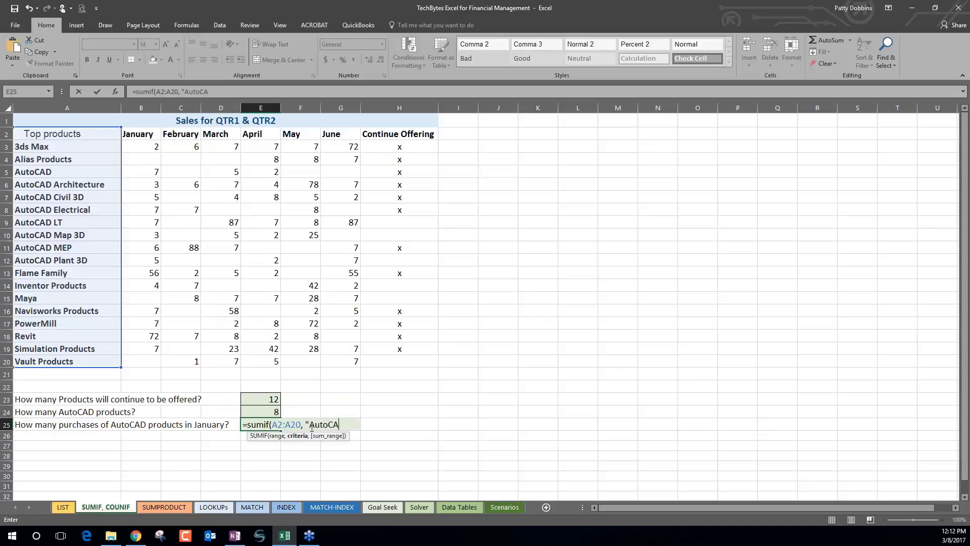
text(D*",)
drag(141, 146, 142, 364)
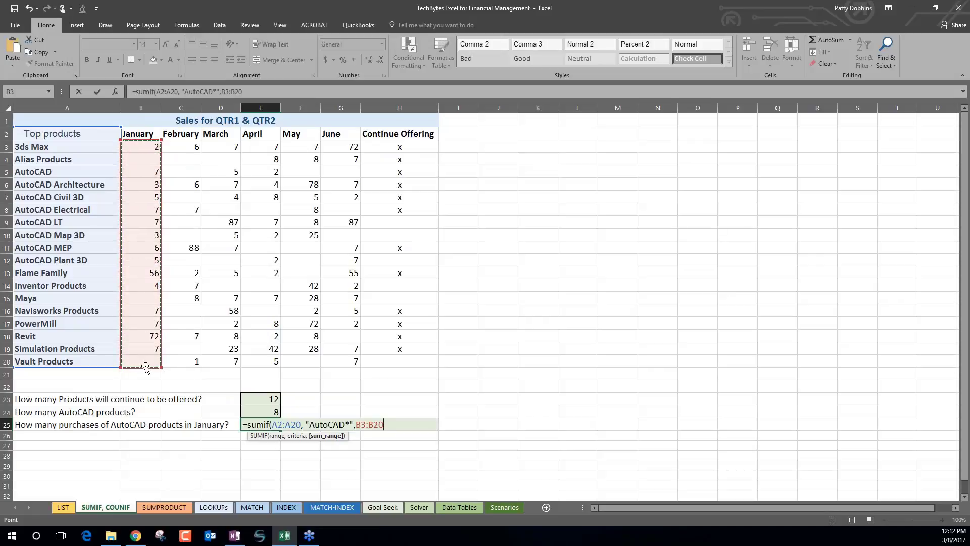
text())
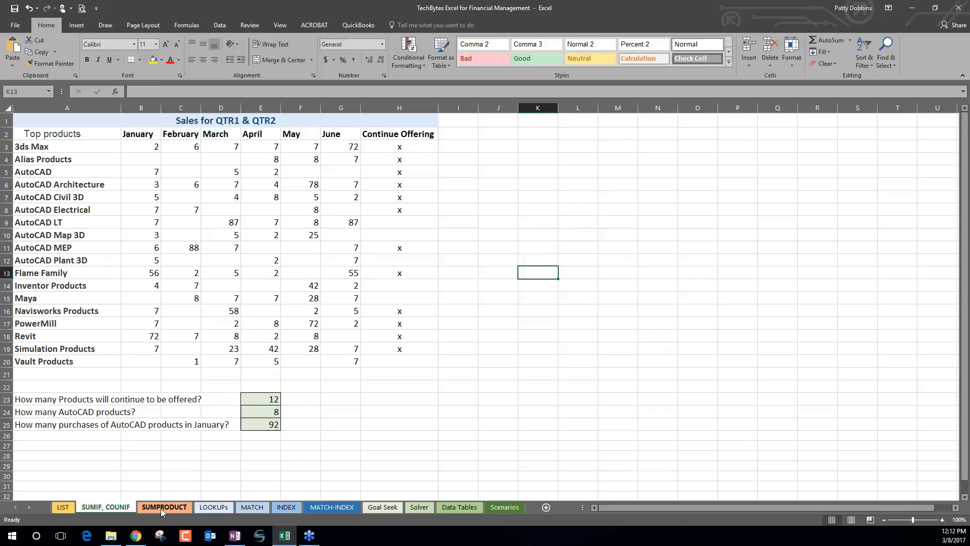
Open the SUMPRODUCT sheet and examine how the order quantities in B3:F5 pair with the entrée prices for each city.
click(161, 508)
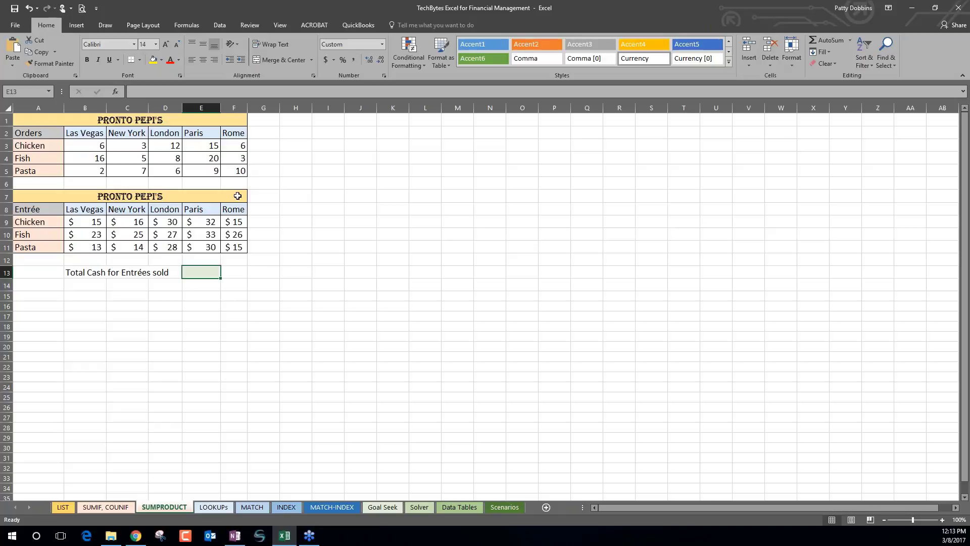
click(91, 146)
click(126, 147)
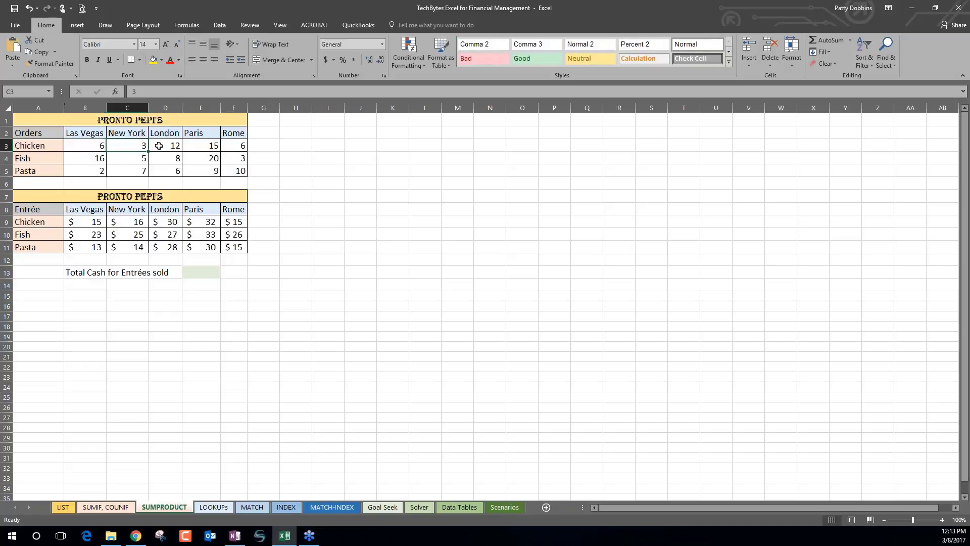
click(171, 146)
click(217, 147)
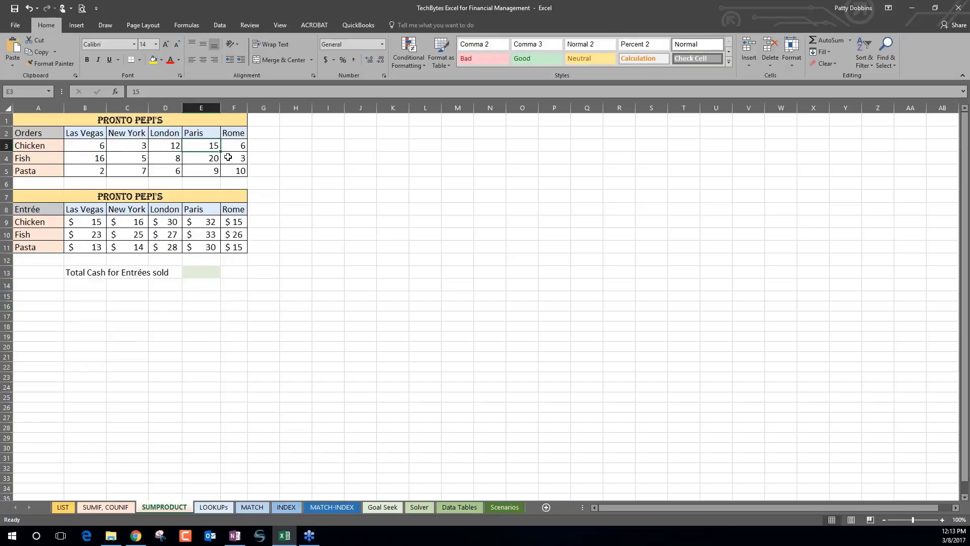
click(99, 223)
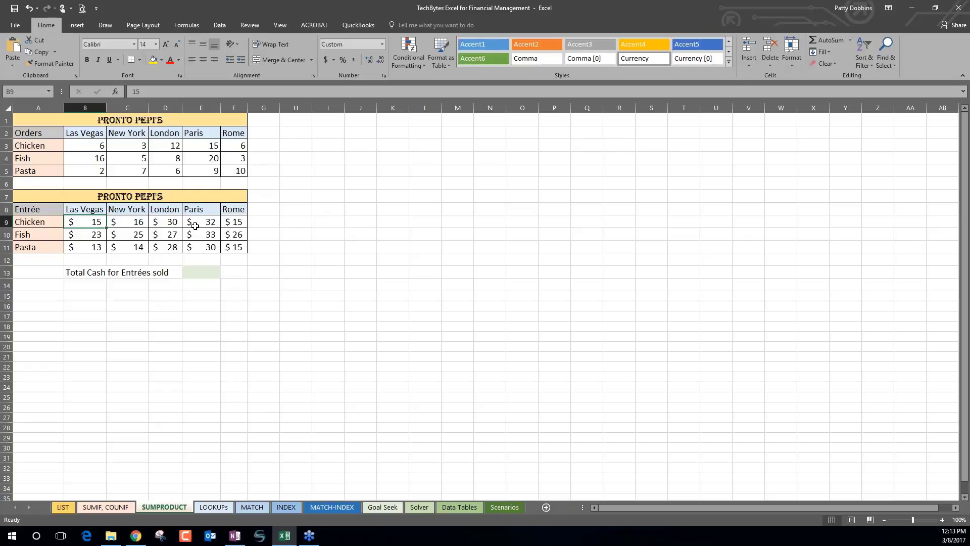
drag(91, 146, 231, 173)
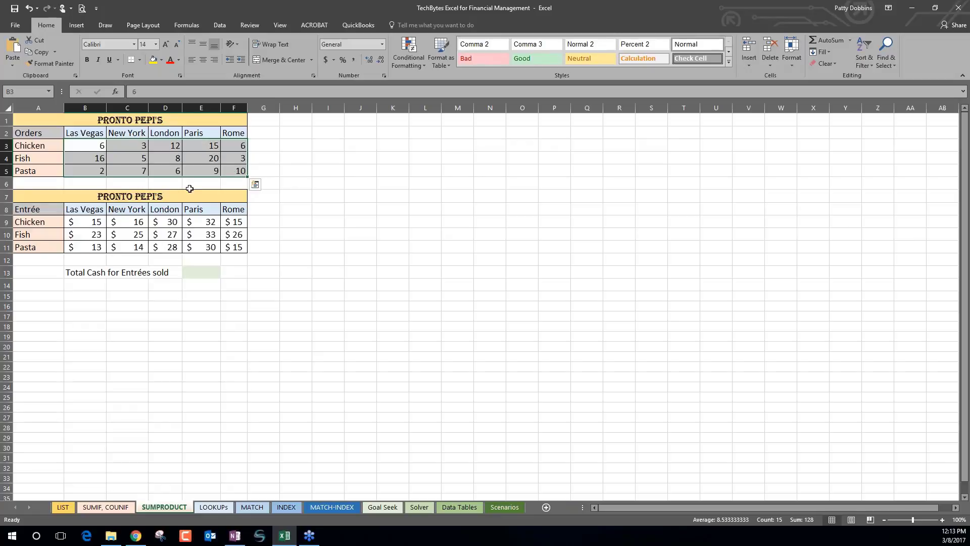
click(84, 148)
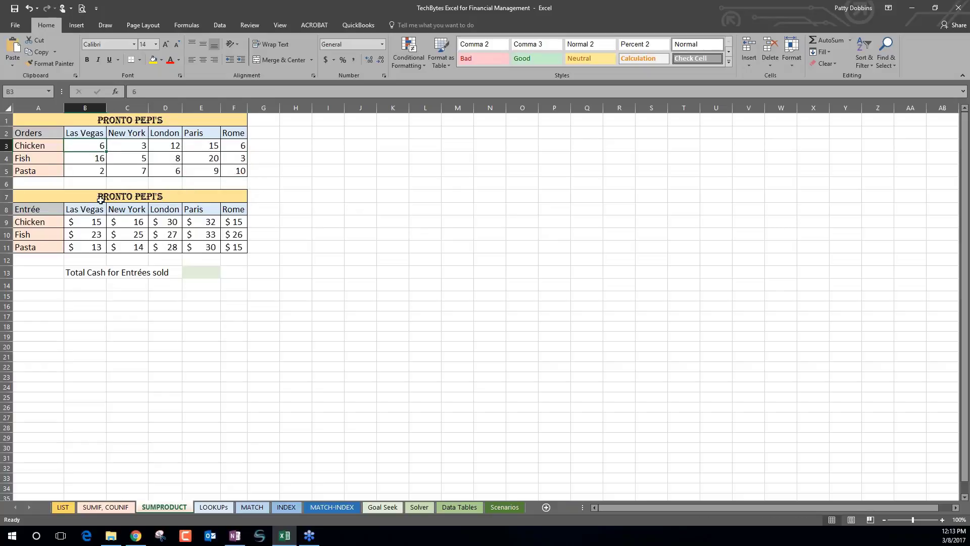
click(93, 221)
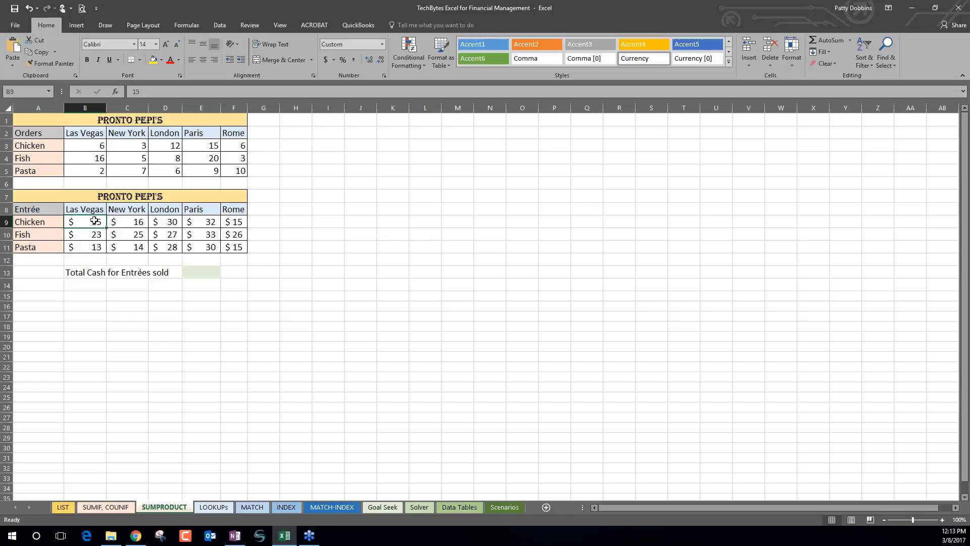
click(121, 147)
click(139, 223)
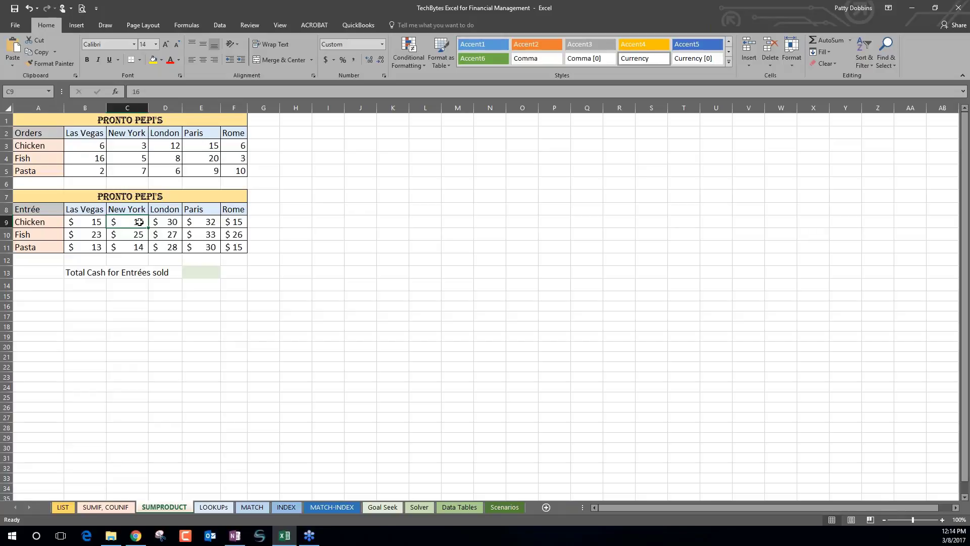
Start a SUMPRODUCT formula in E13 with the order quantities B3:F5 as the first array.
click(202, 276)
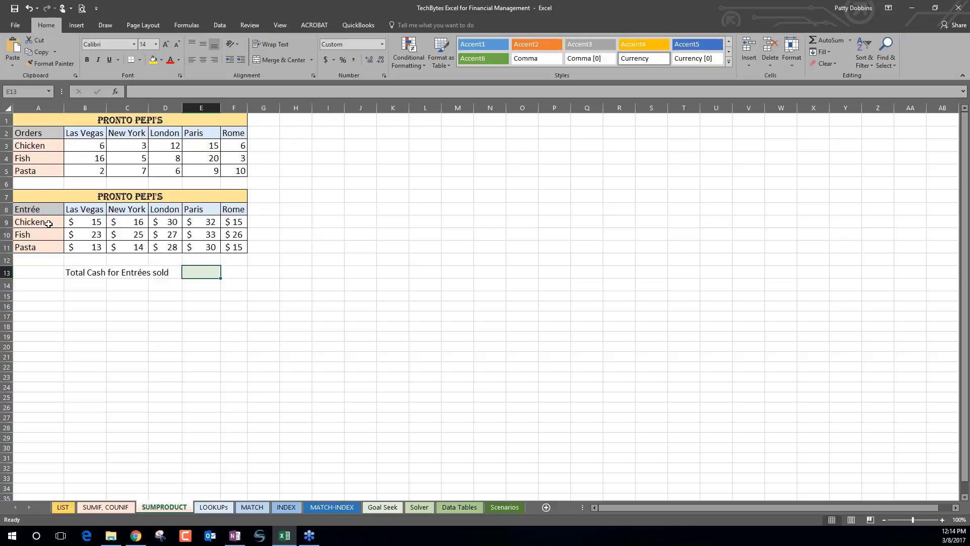
click(95, 147)
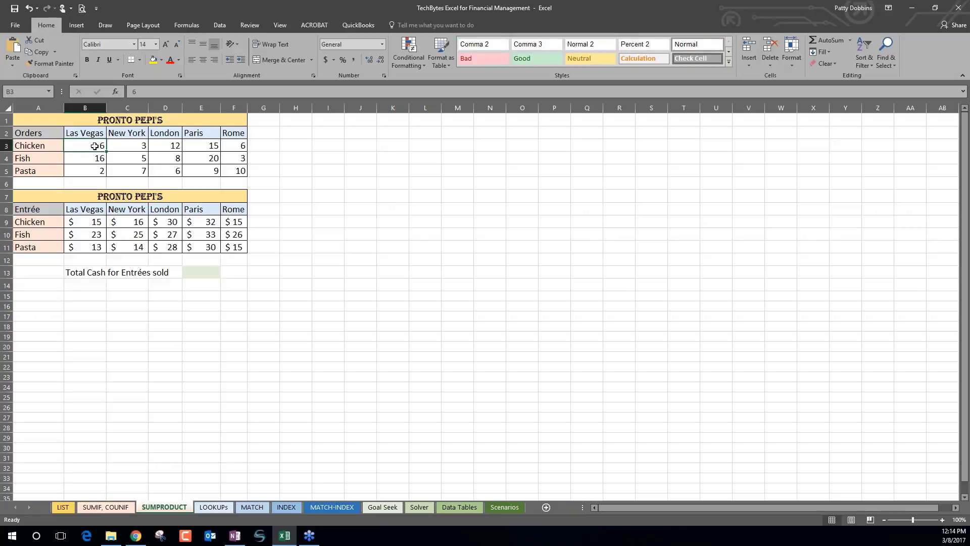
click(207, 271)
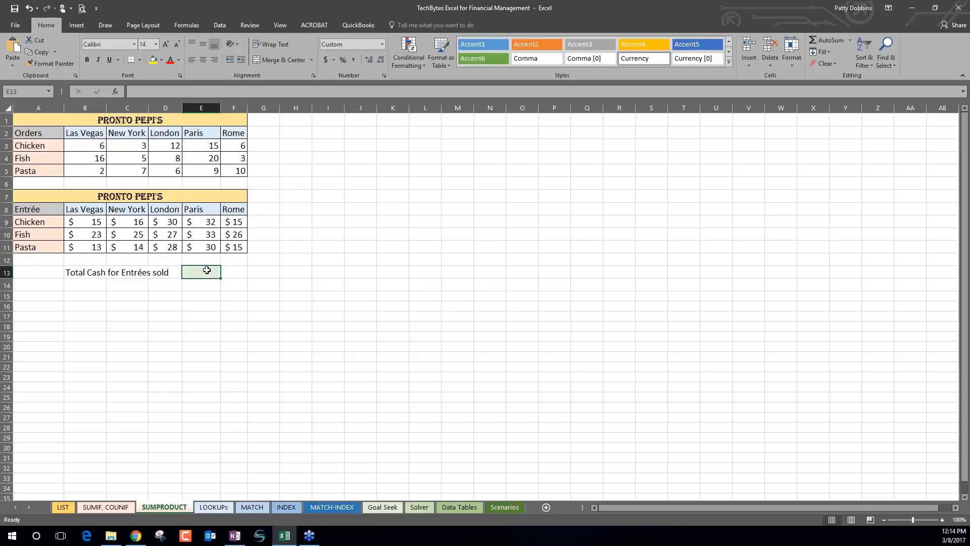
double_click(207, 270)
text(=sum)
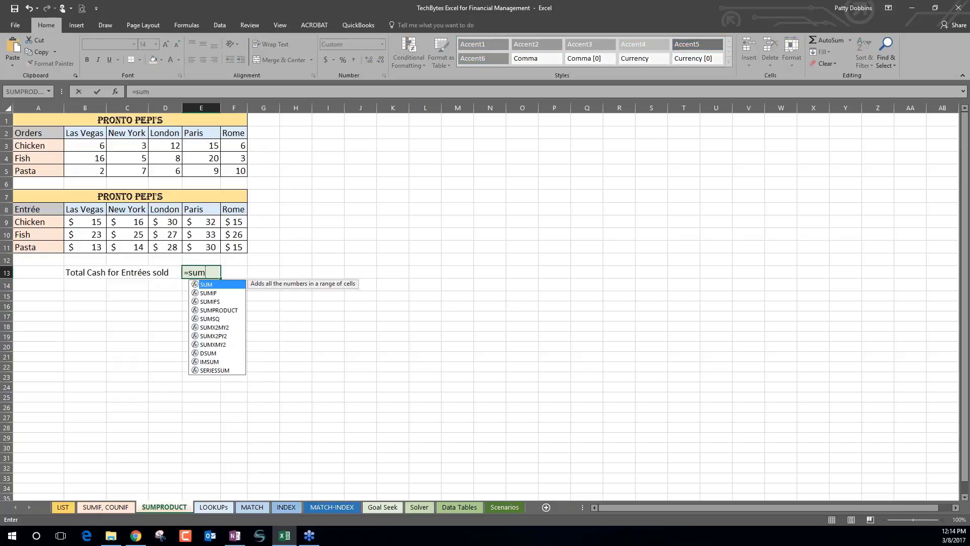
text(p)
key(Tab)
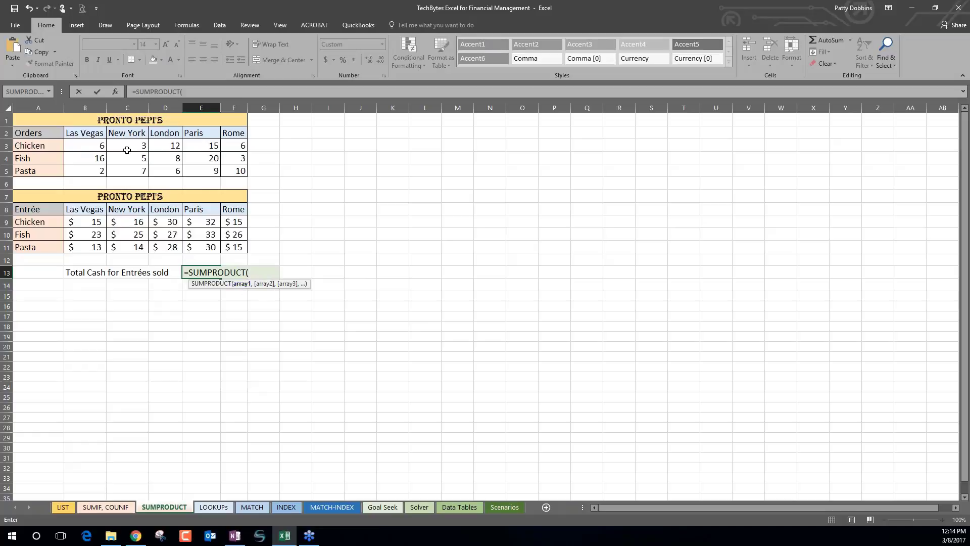
click(91, 143)
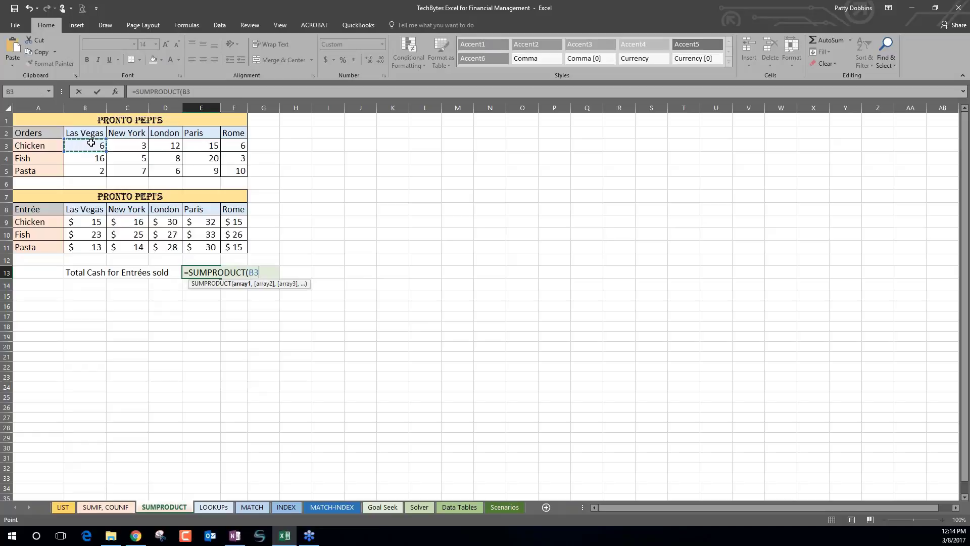
drag(91, 143, 231, 175)
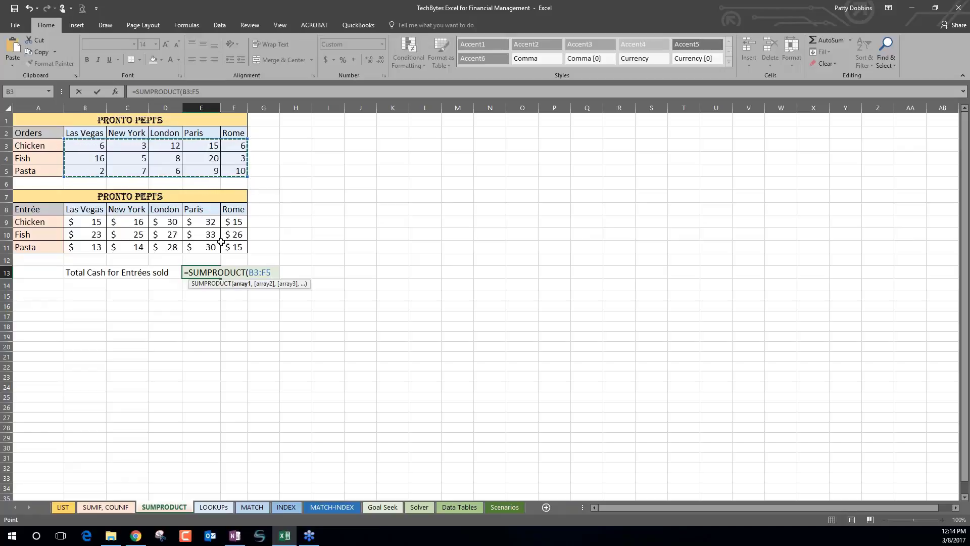
Complete the E13 SUMPRODUCT formula with the entrée prices B9:F11 as the second array.
text(,)
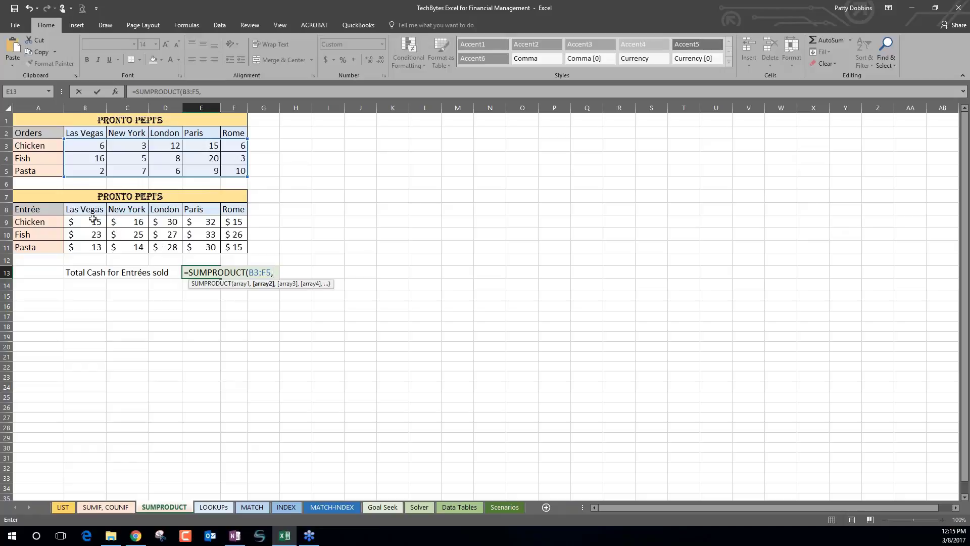
drag(93, 218, 232, 248)
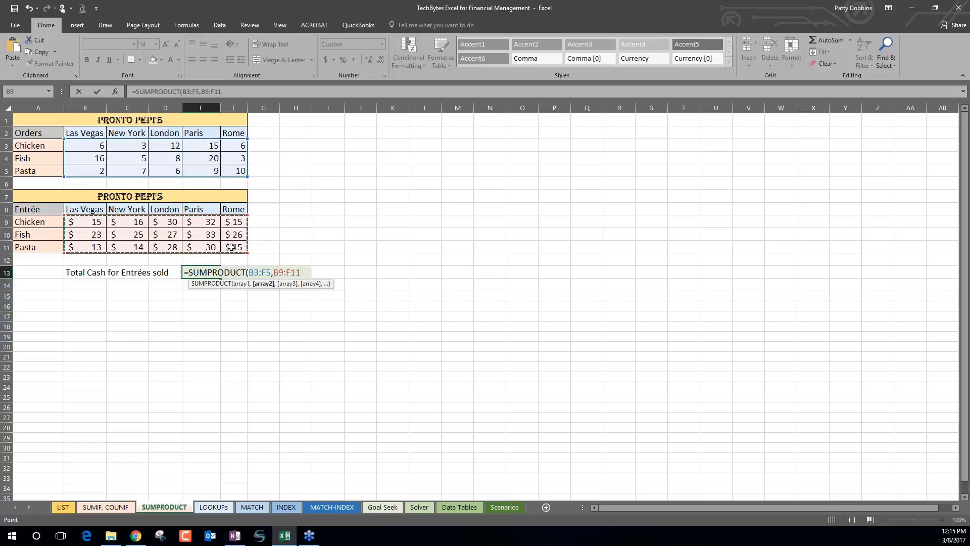
text())
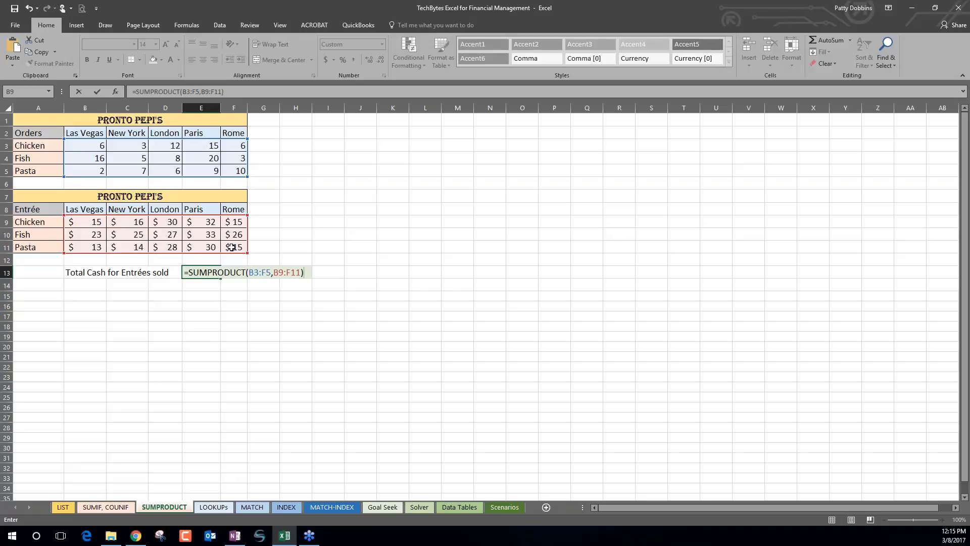
key(Return)
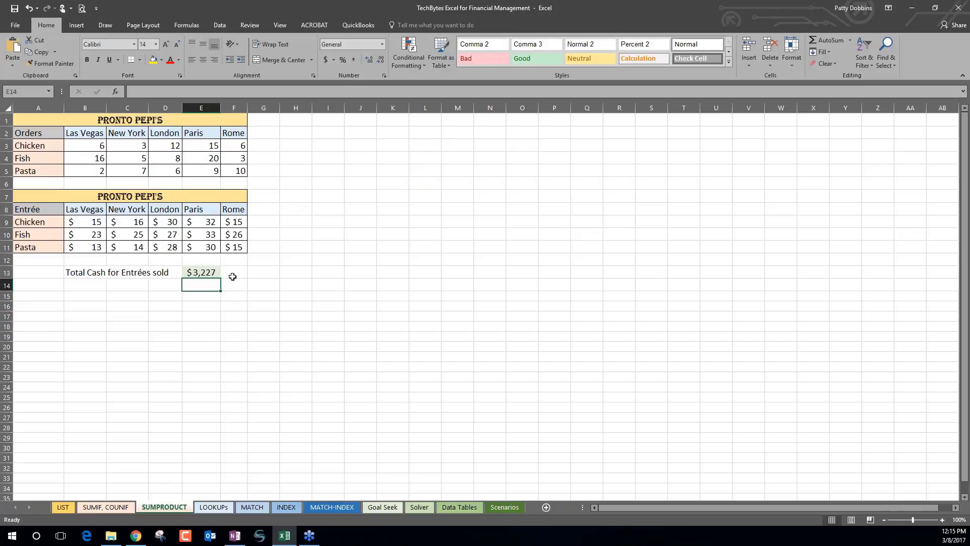
Open the LOOKUPs sheet and examine how the salary brackets in column G pair with the tax rates in column H.
click(222, 507)
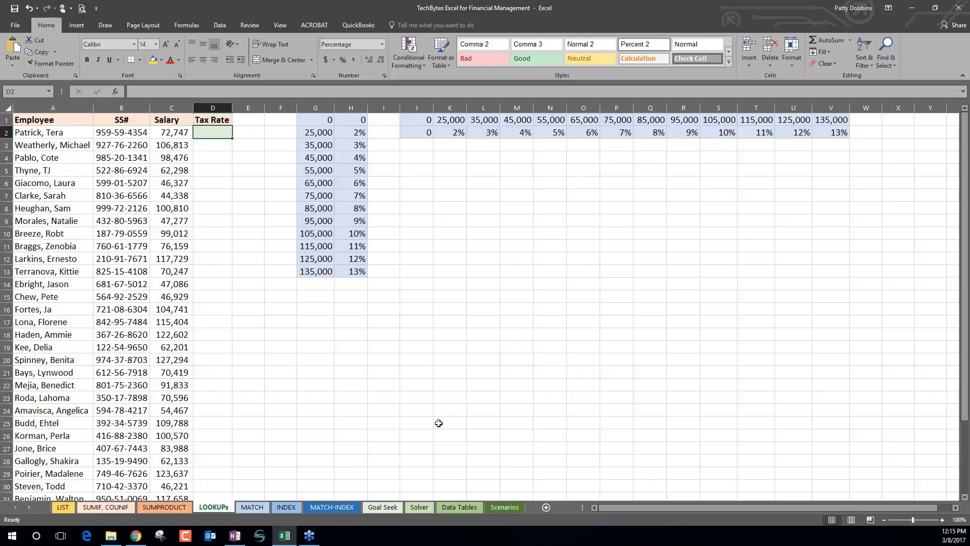
scroll(439, 423, down, 1)
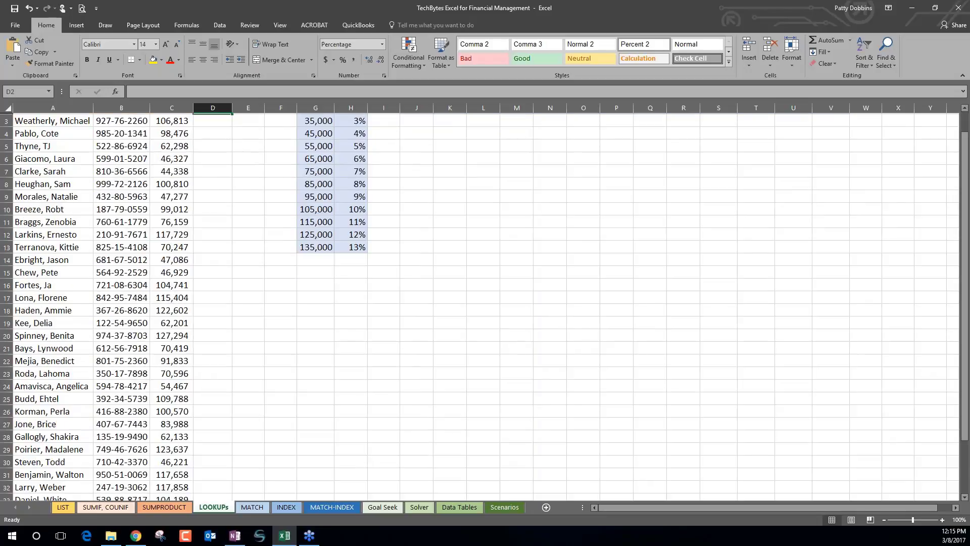
scroll(480, 306, up, 1)
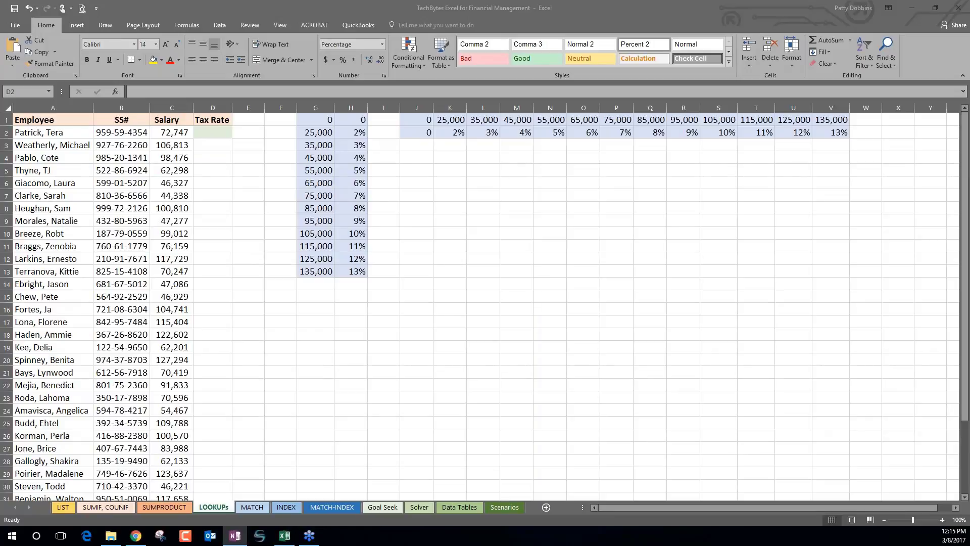
click(217, 128)
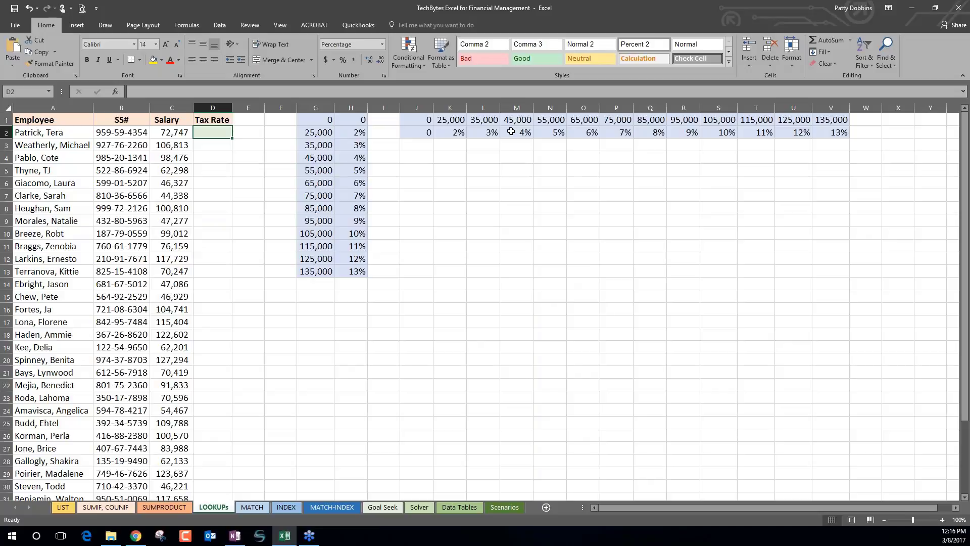
click(322, 132)
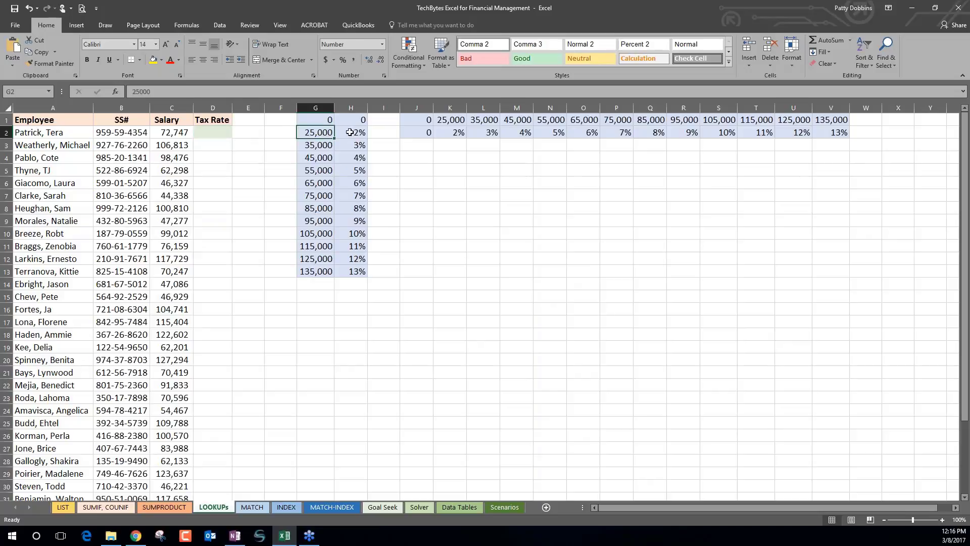
click(320, 151)
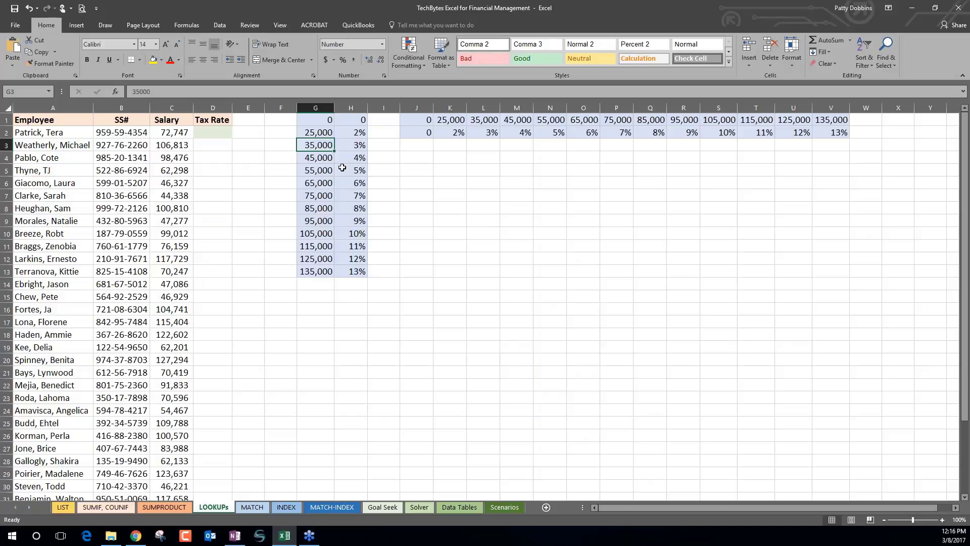
click(207, 132)
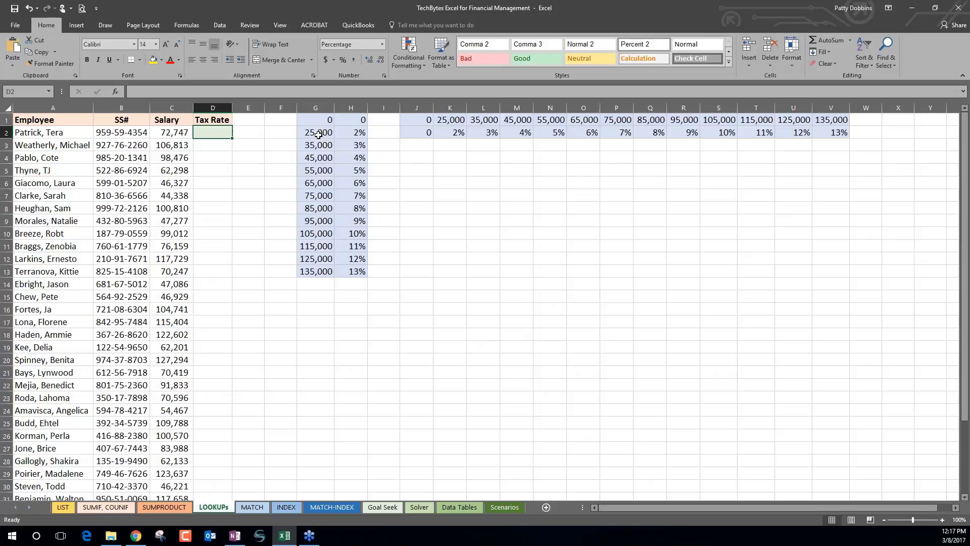
click(316, 146)
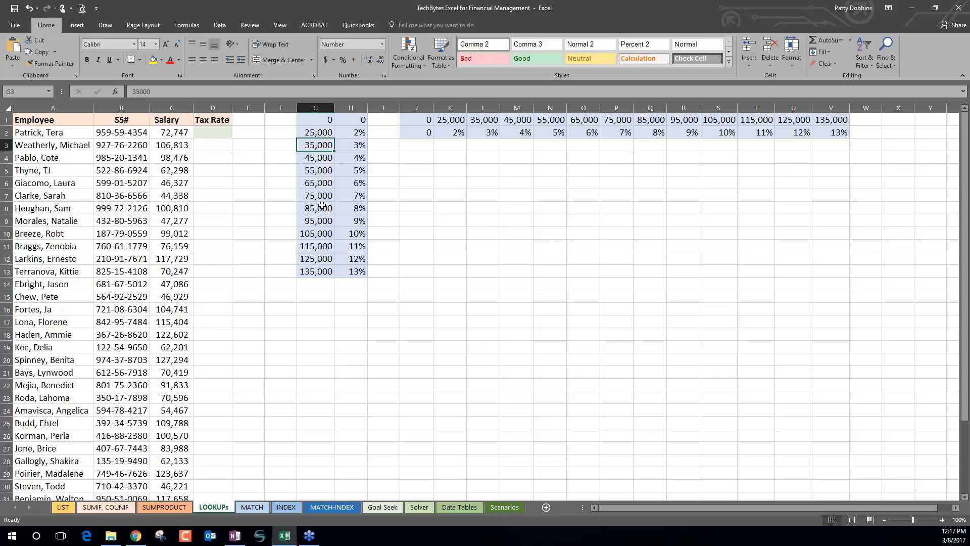
click(218, 135)
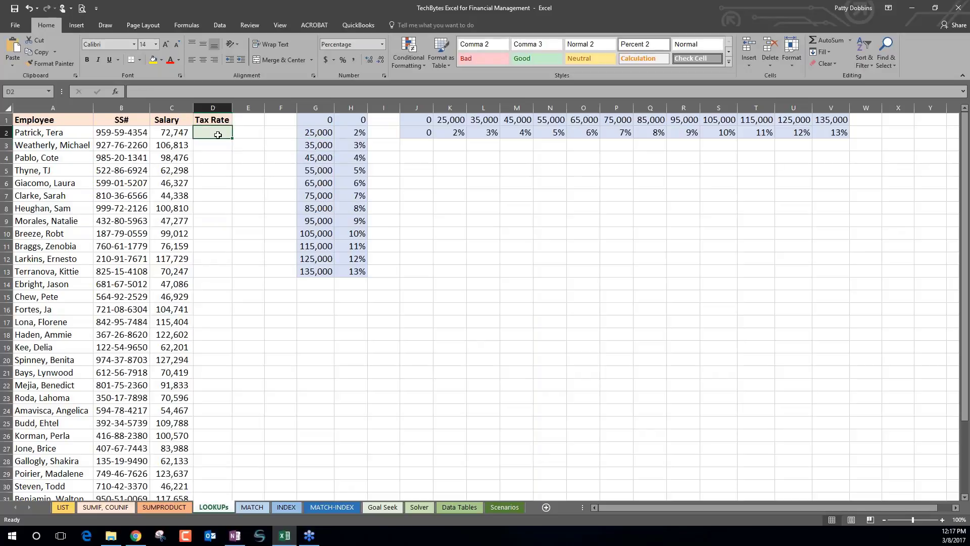
text(=)
text(=)
text(l)
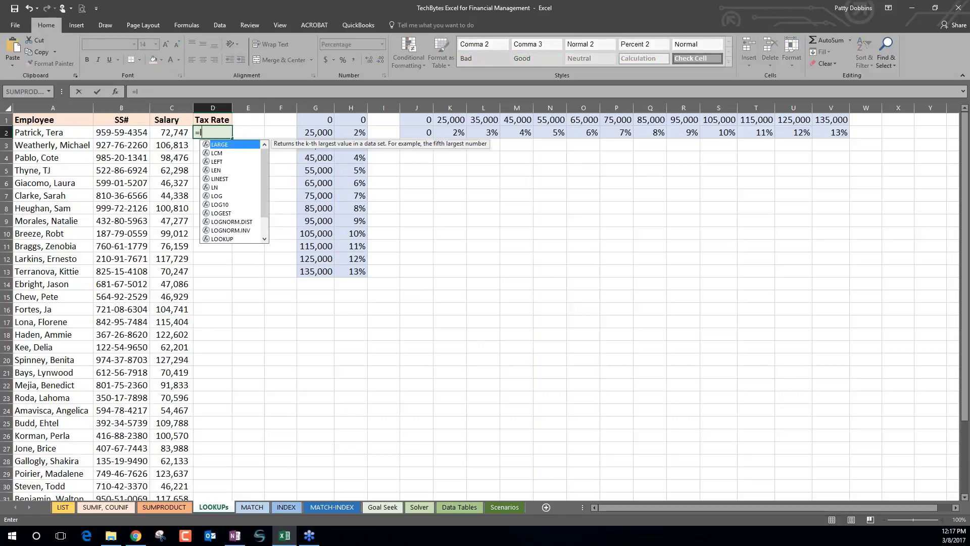
key(BackSpace)
text(v)
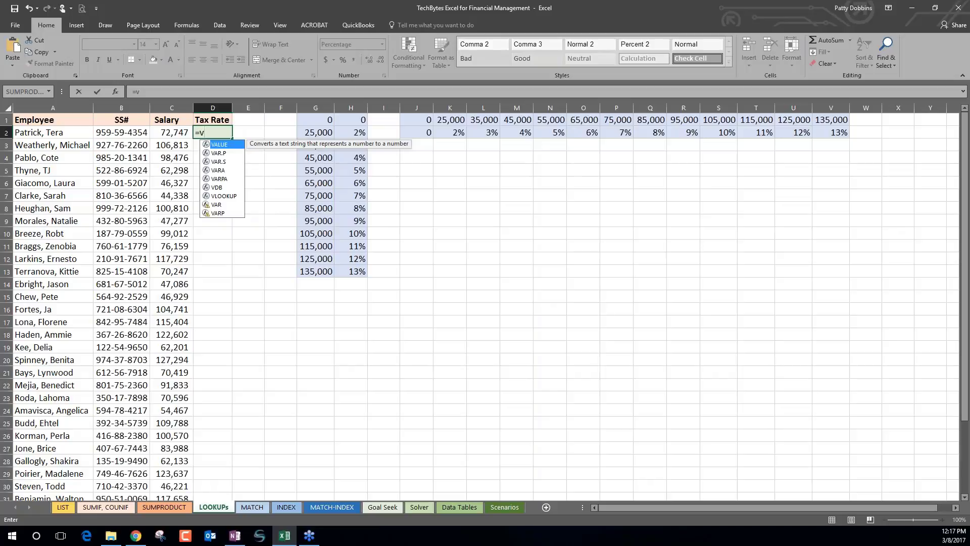
text(look)
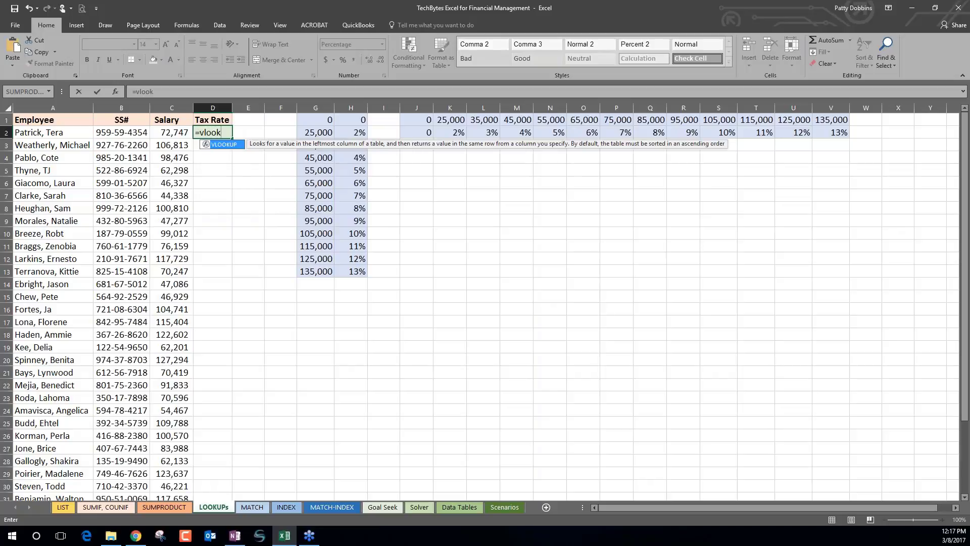
key(Tab)
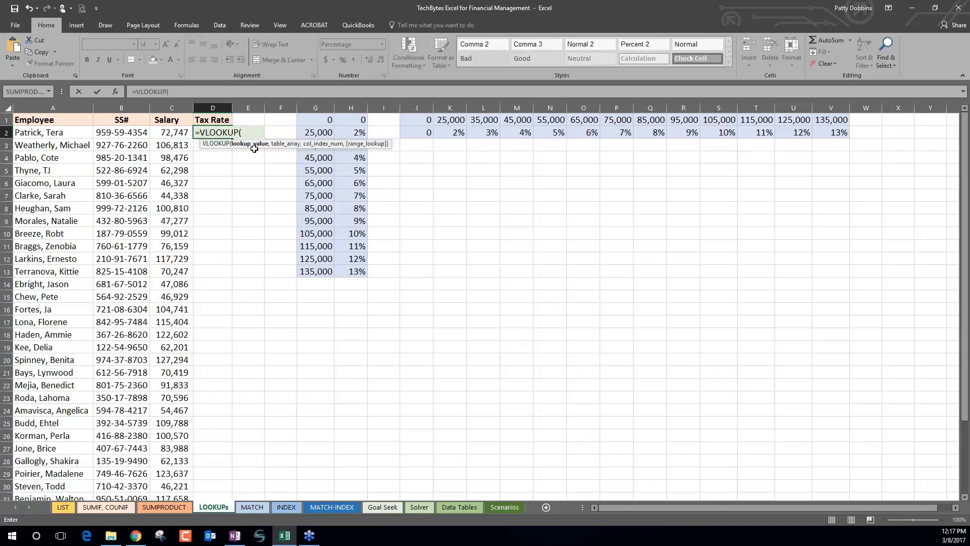
click(116, 92)
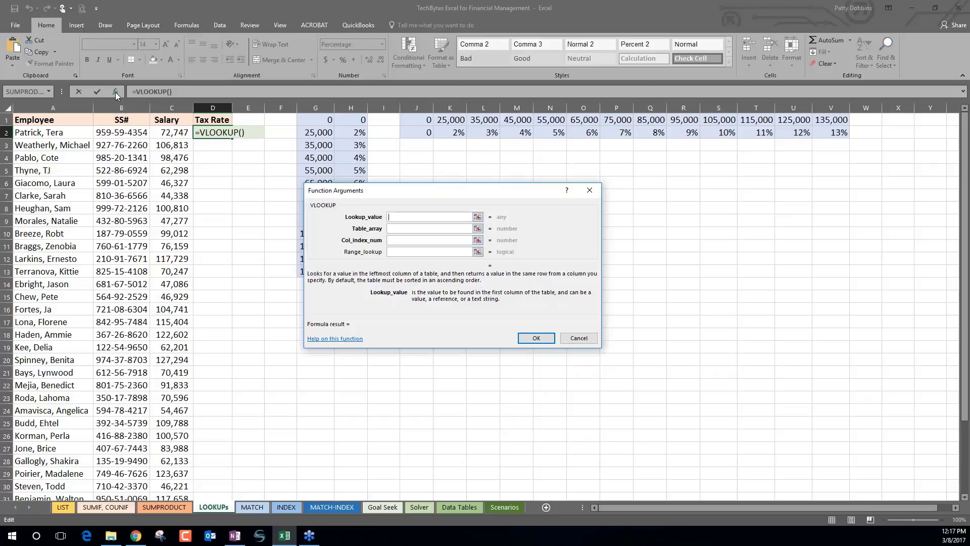
drag(390, 193, 369, 137)
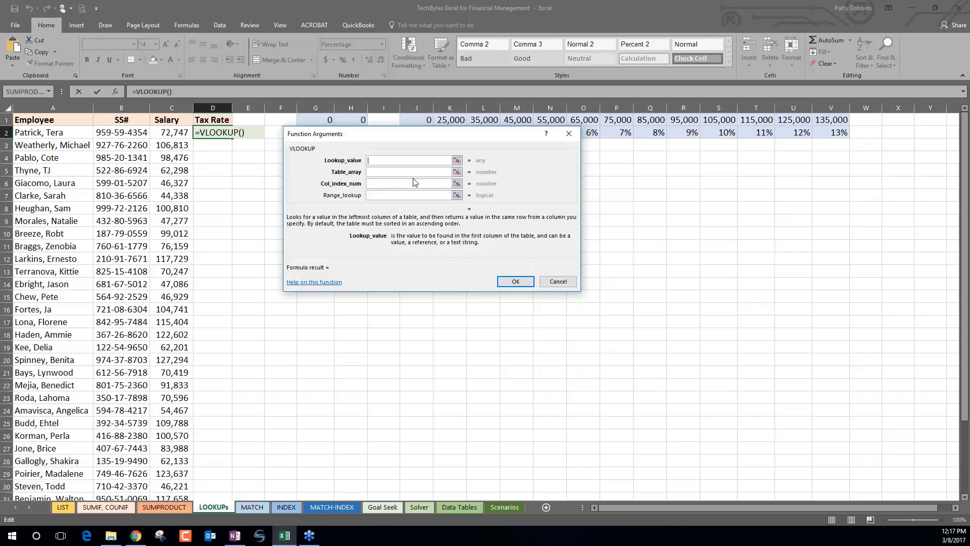
click(557, 281)
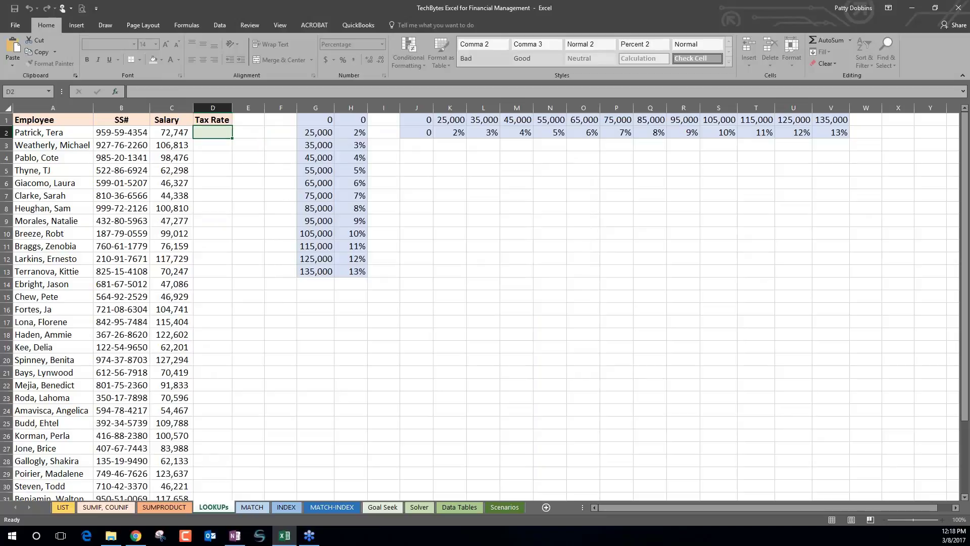
Start a VLOOKUP formula in D2 with salary C2 as the lookup value and G1:H13 as the table array.
double_click(219, 133)
text(=vl)
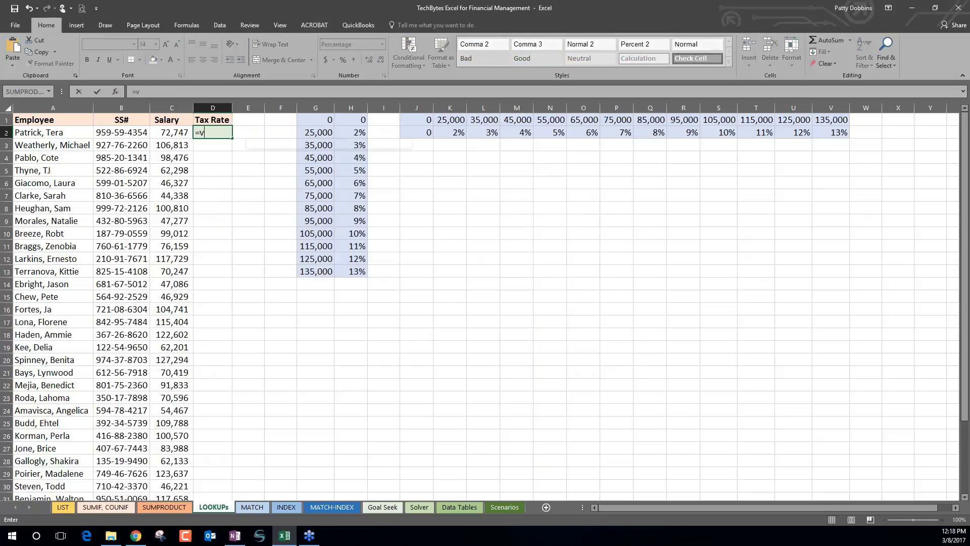
key(Tab)
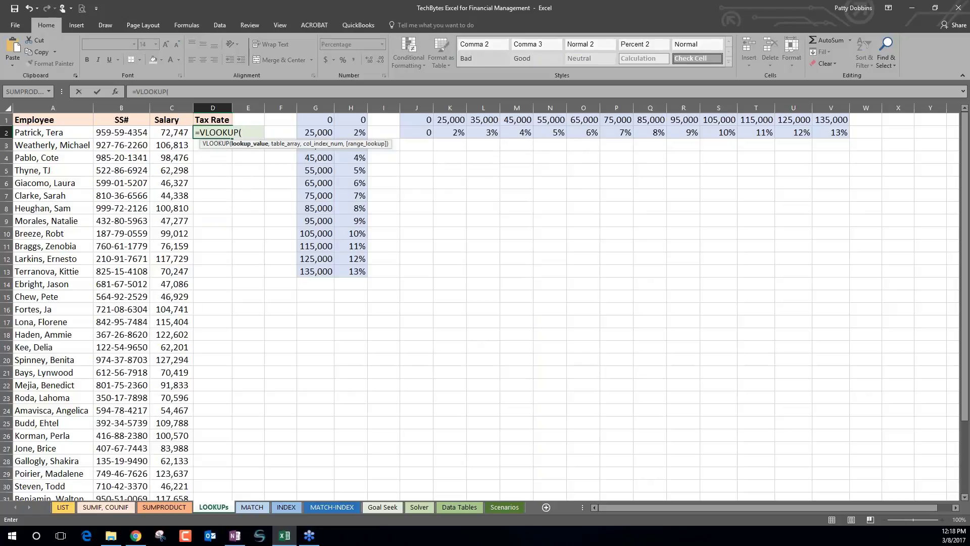
click(177, 133)
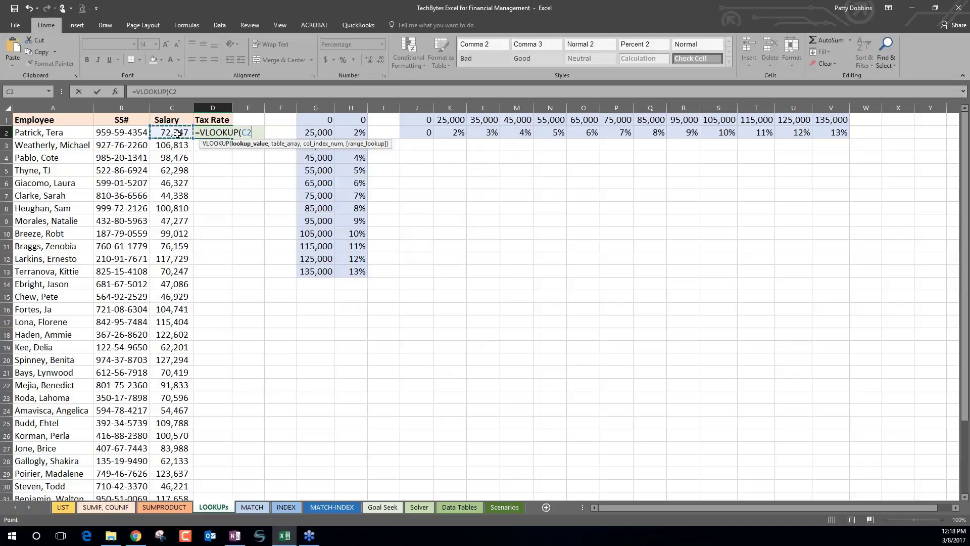
text(,)
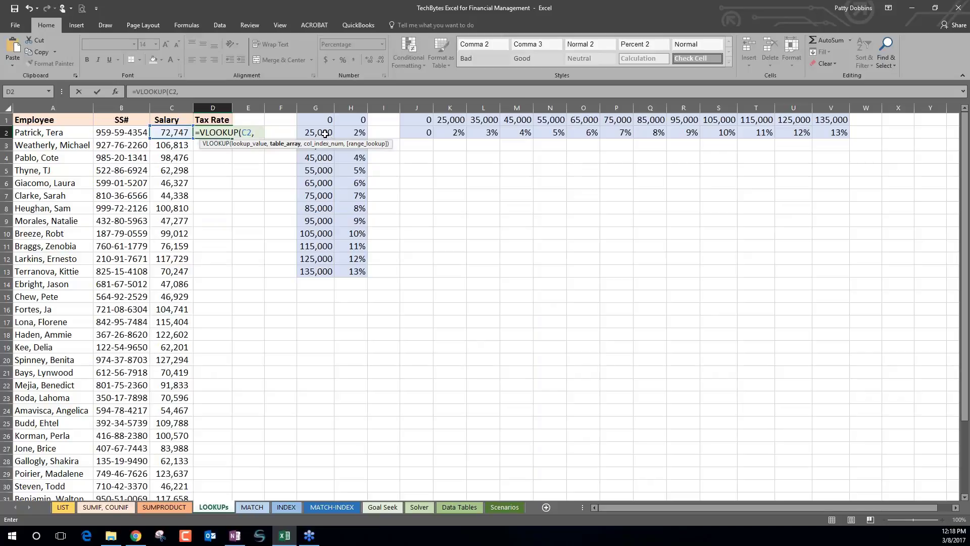
drag(323, 121, 359, 272)
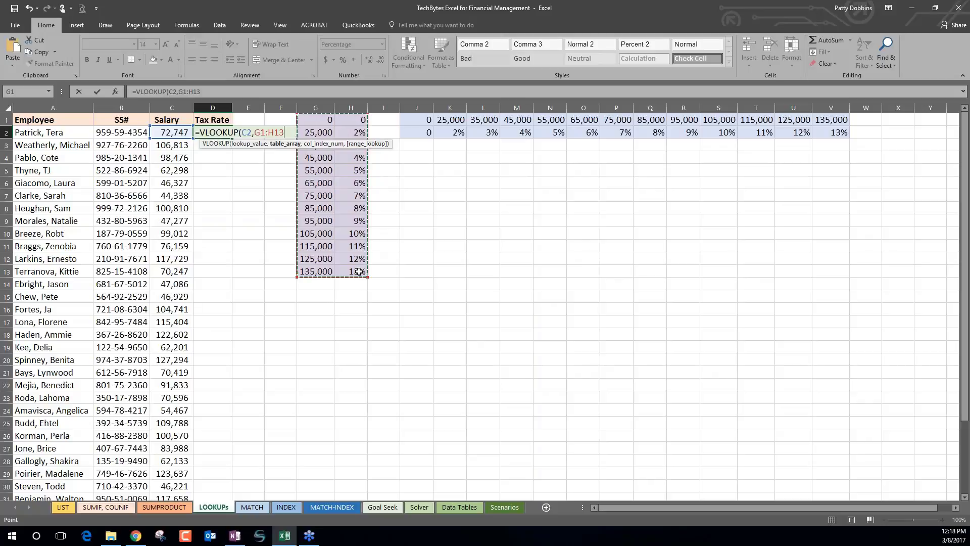
Complete the D2 VLOOKUP formula with column index 2 and TRUE for an approximate match.
text(,)
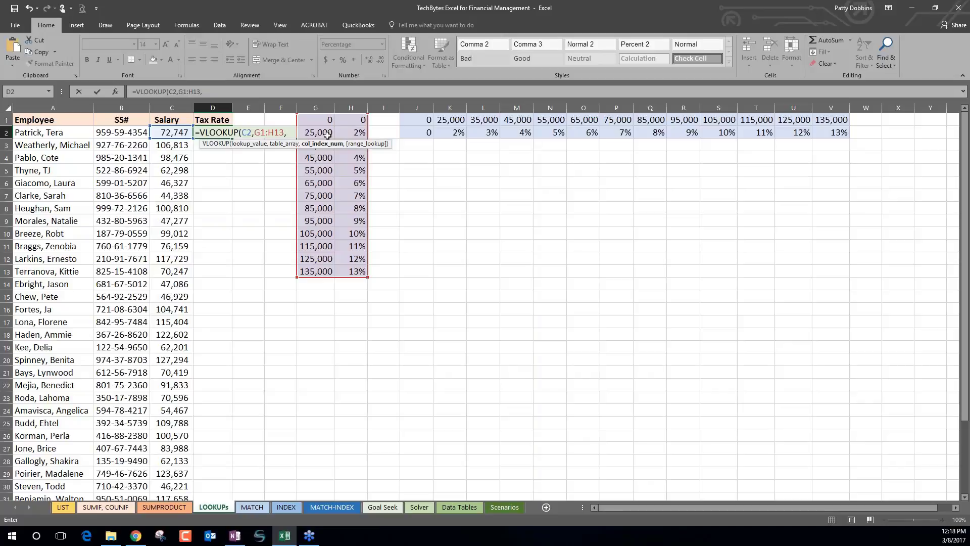
text(2,)
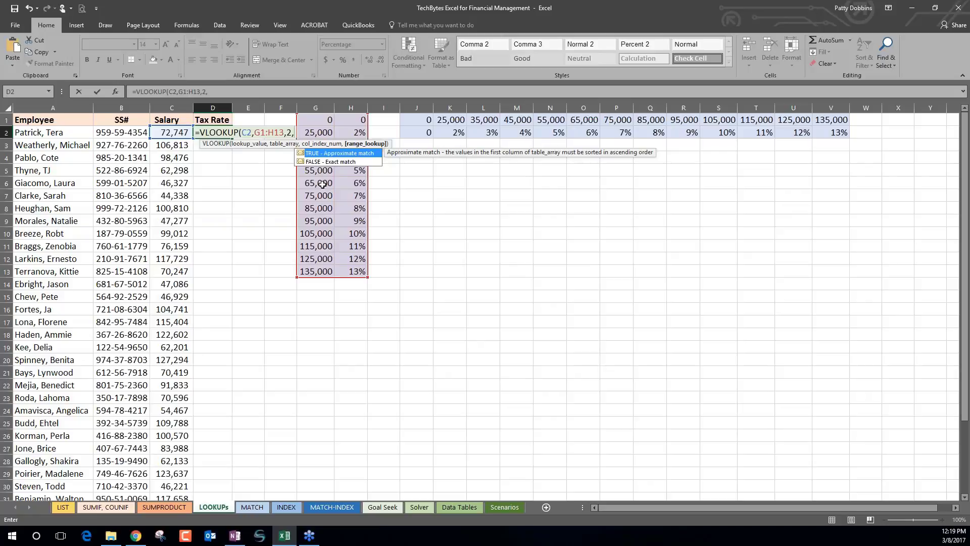
double_click(319, 153)
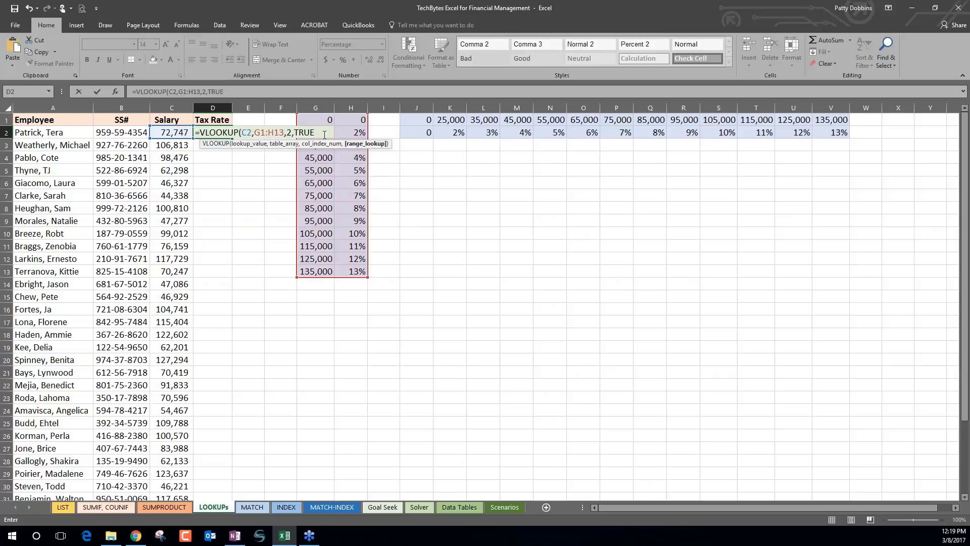
key(Return)
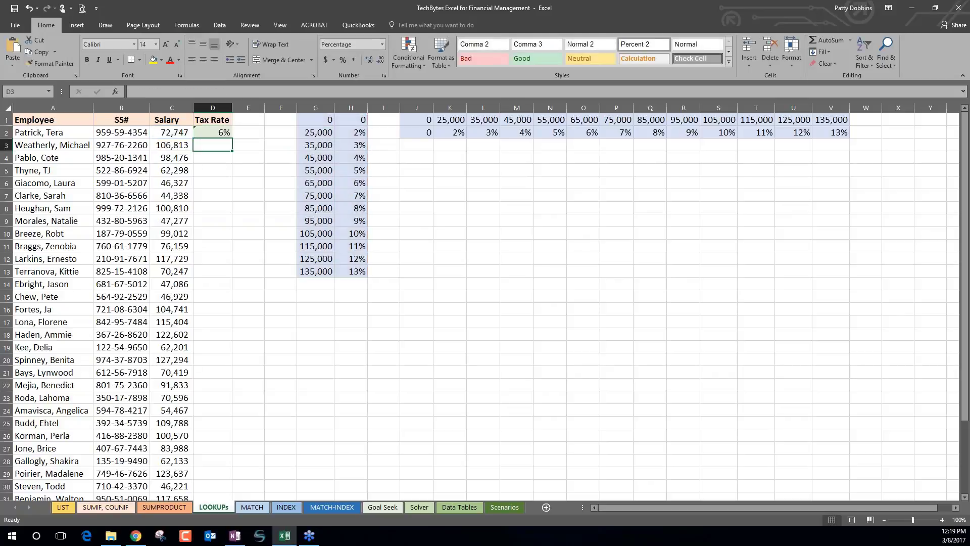
Fill the D2 formula down the Tax Rate column and check the copied formula in D13.
click(218, 131)
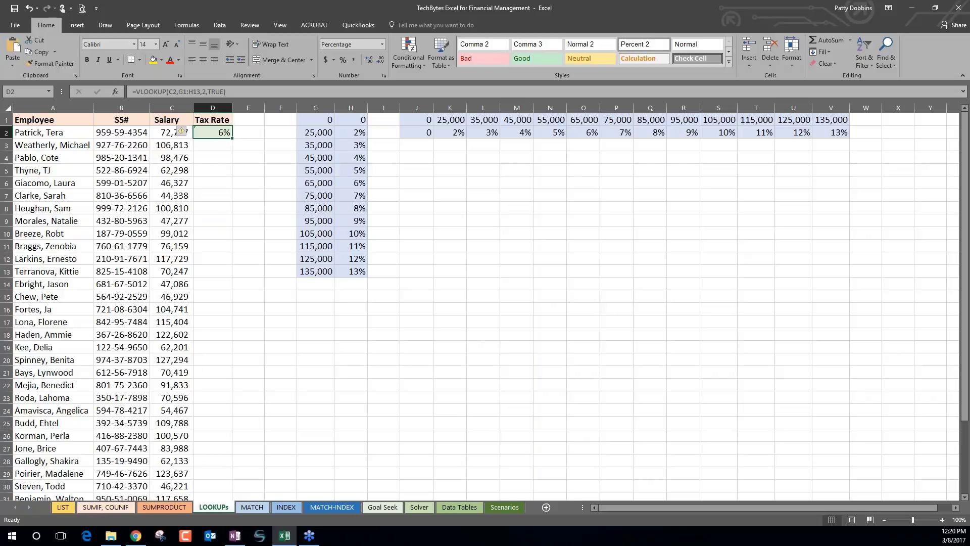
double_click(232, 138)
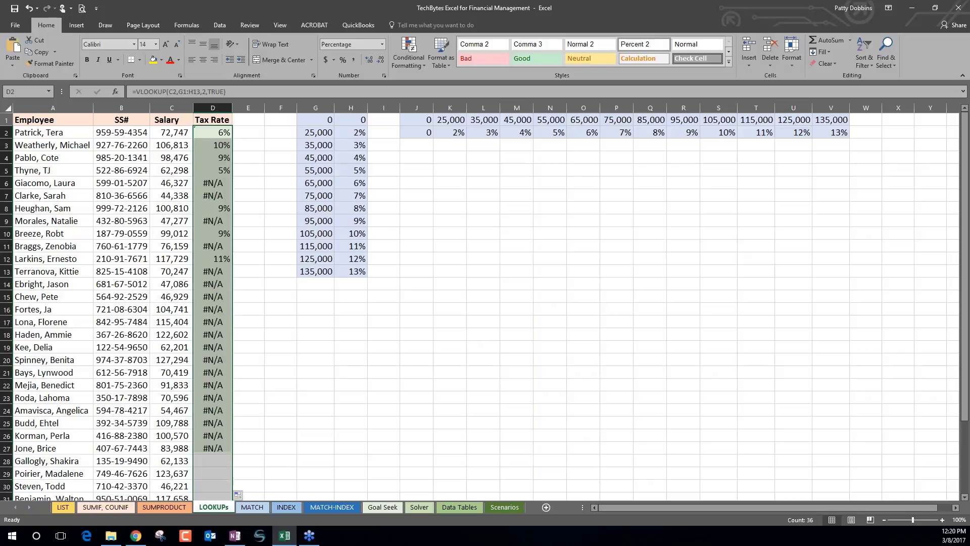
click(223, 135)
click(214, 274)
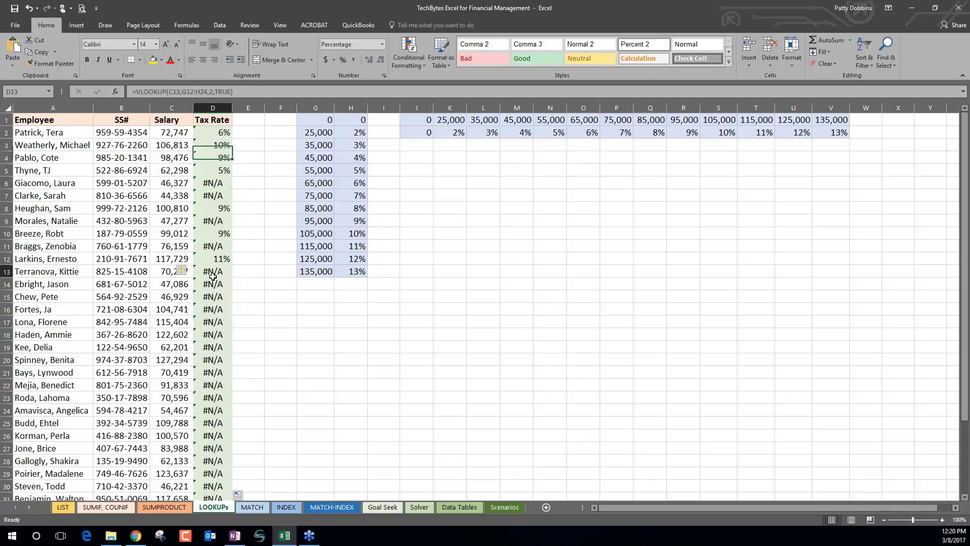
Make the table array in the D2 VLOOKUP formula absolute as $G$1:$H$13.
click(221, 130)
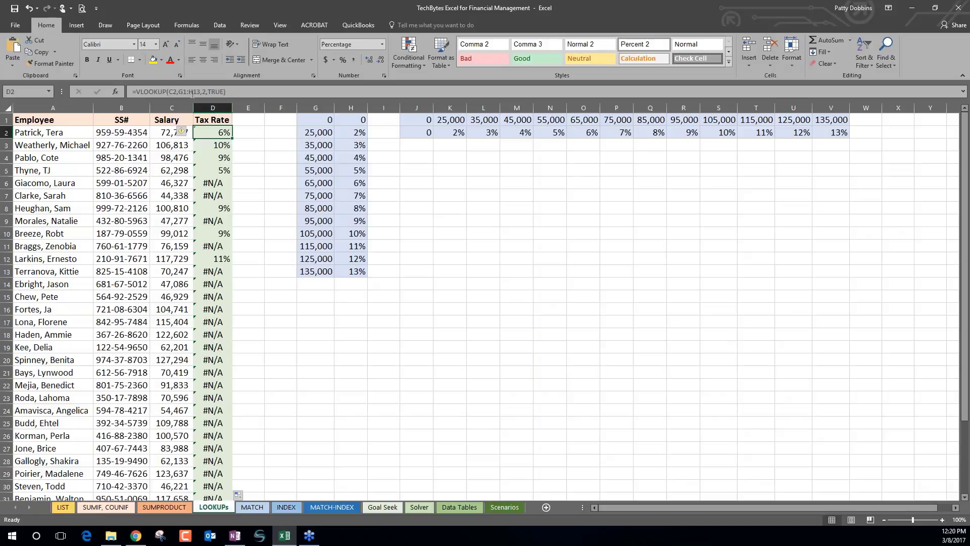
drag(180, 91, 202, 91)
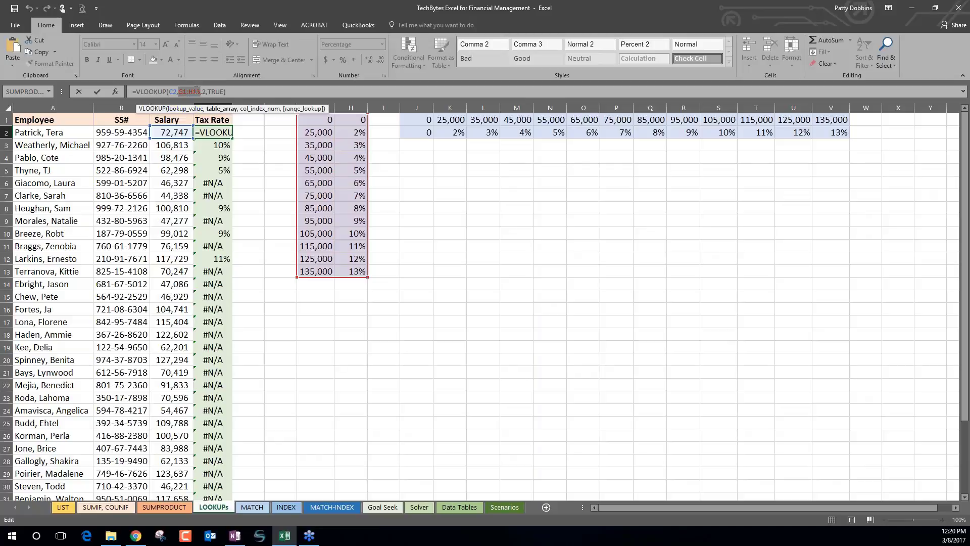
key(F4)
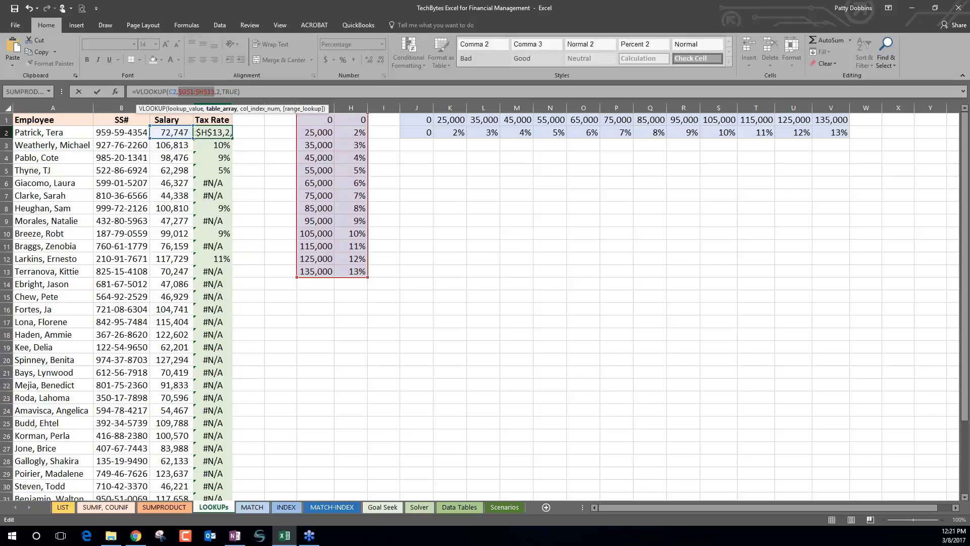
key(Return)
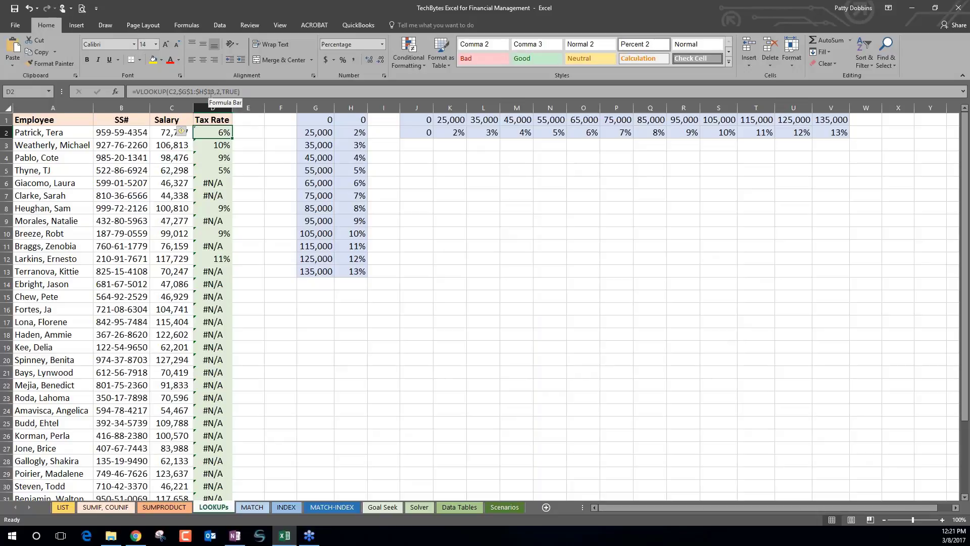
Fill the corrected D2 formula down the Tax Rate column and check the copied formulas down to D6.
double_click(233, 138)
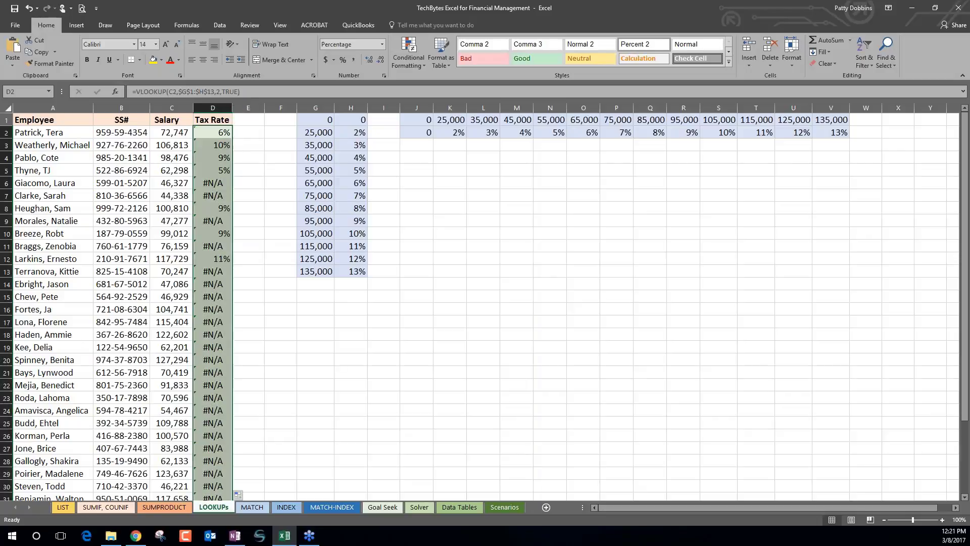
click(221, 143)
key(Down)
key(Down)
key(Down)
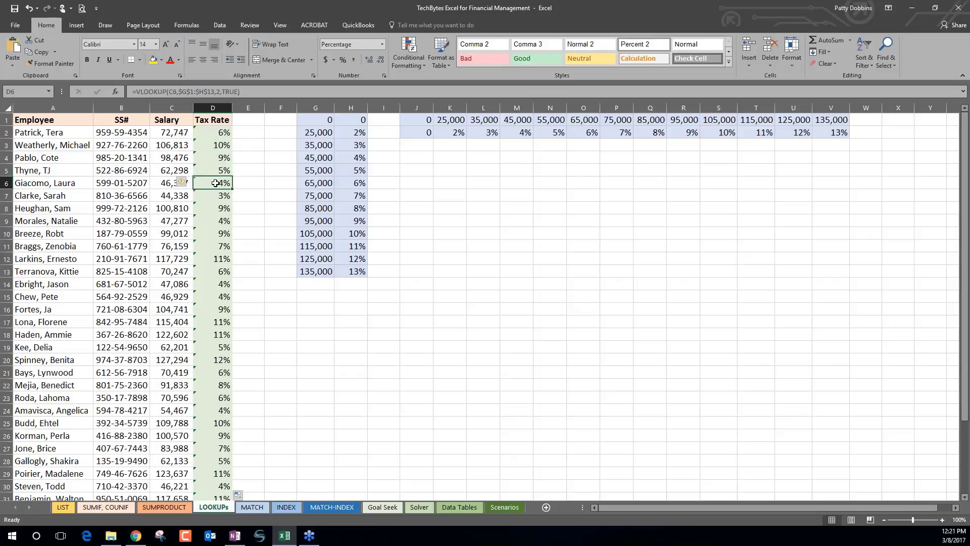
Start an HLOOKUP formula in E2 with salary C2 as the lookup value.
click(256, 133)
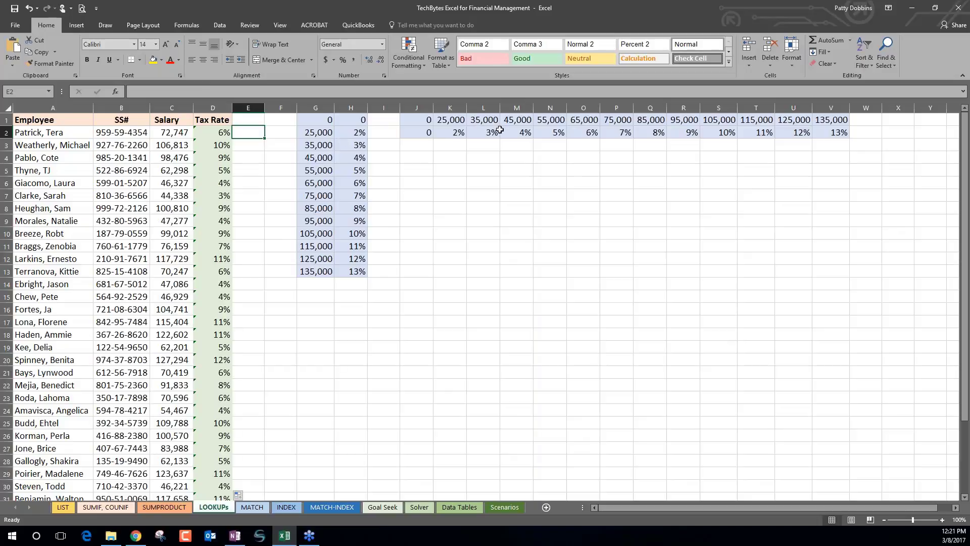
text(=hl)
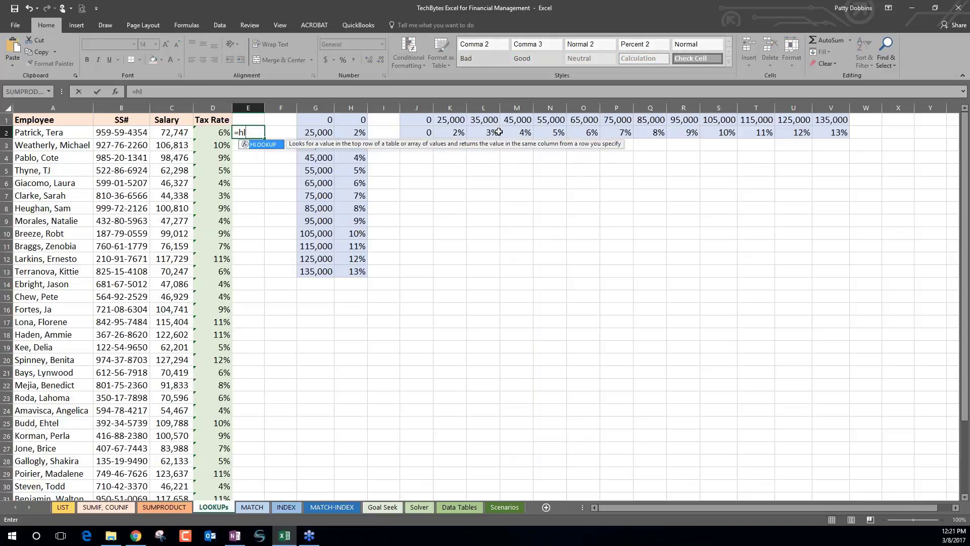
key(Tab)
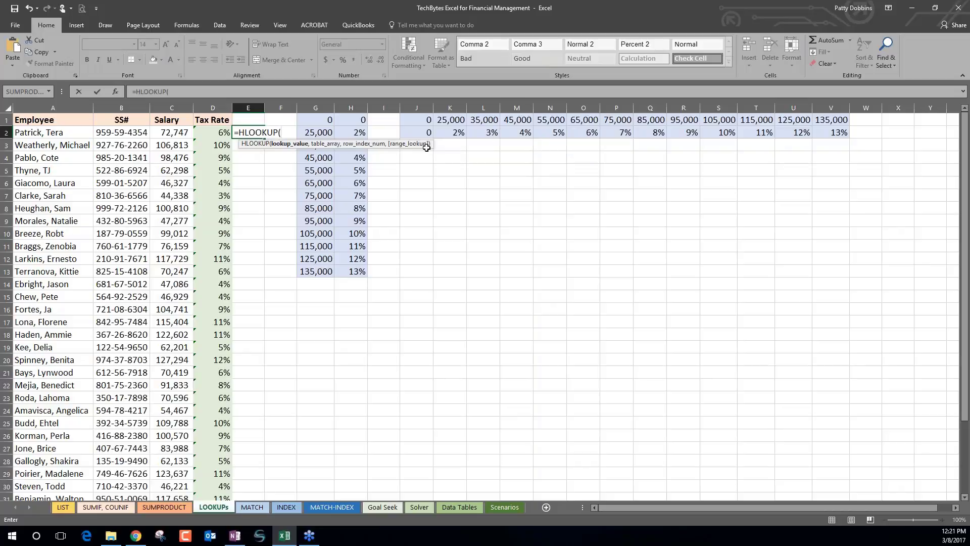
click(176, 133)
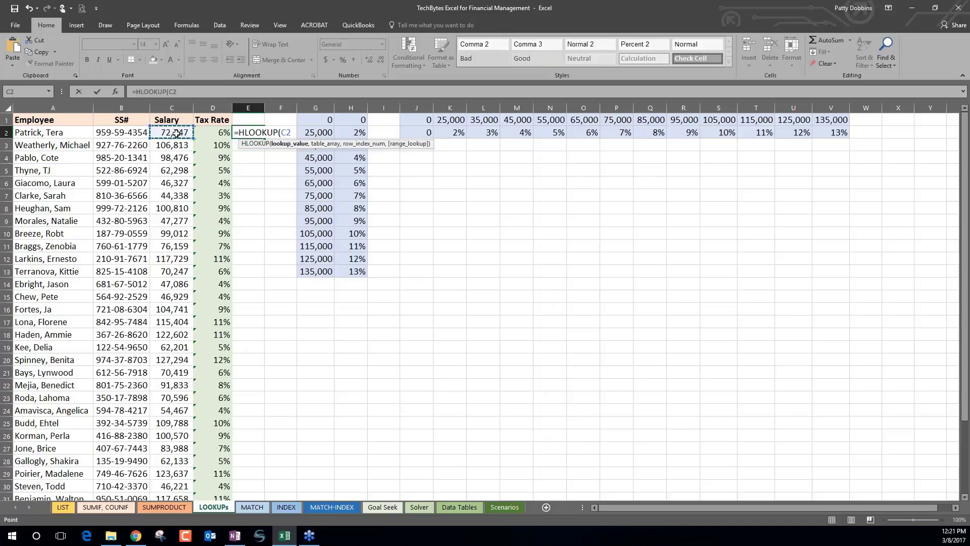
text(,)
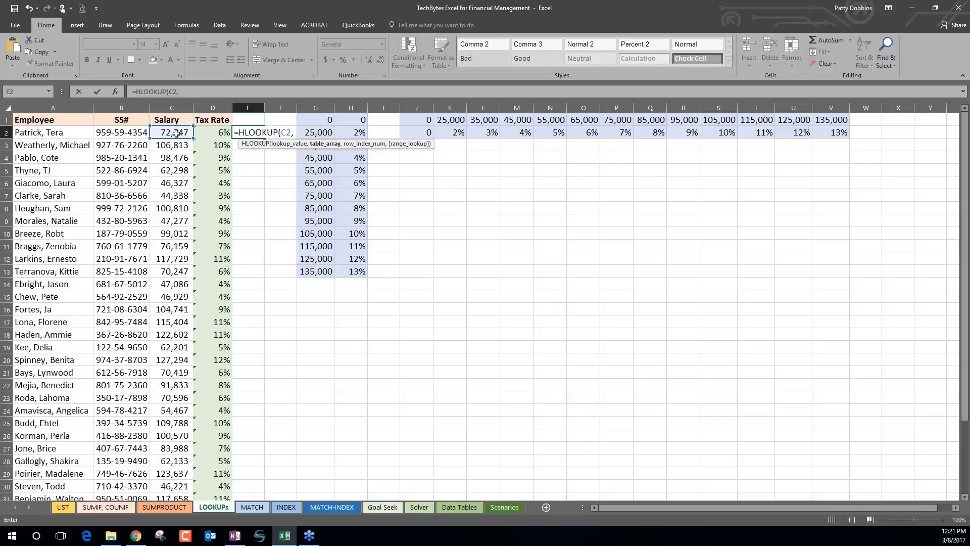
Add the horizontal rate table as the HLOOKUP table array with absolute references, $J$1:$V$2.
drag(427, 120, 837, 133)
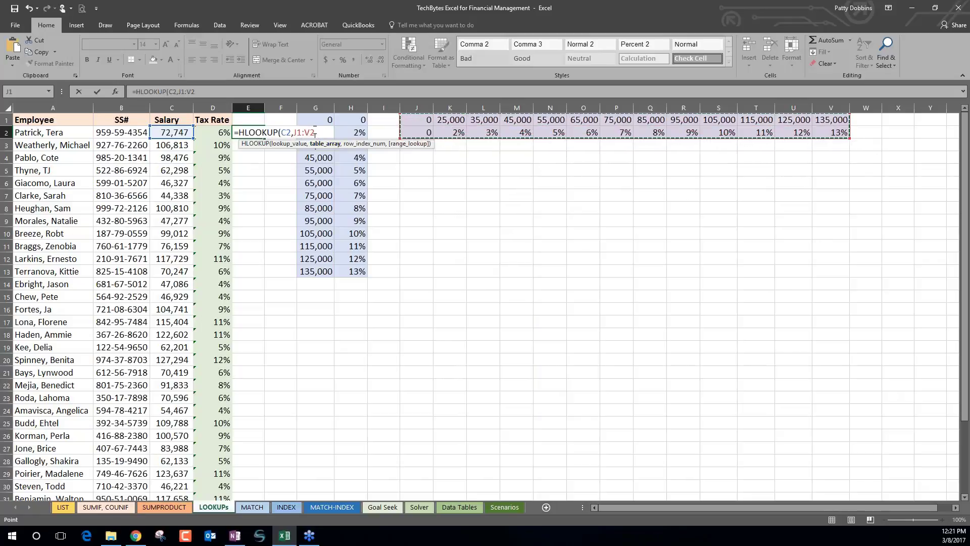
drag(315, 130, 295, 133)
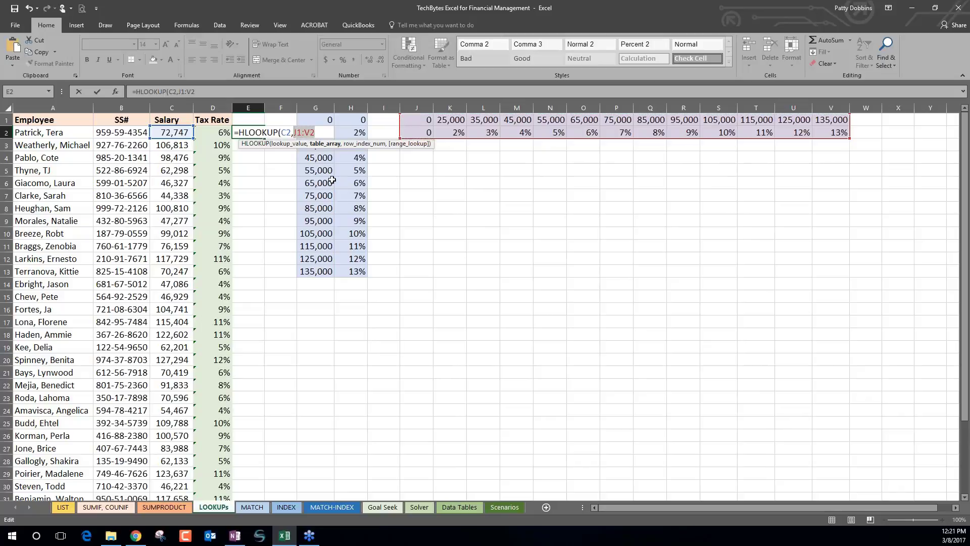
key(F4)
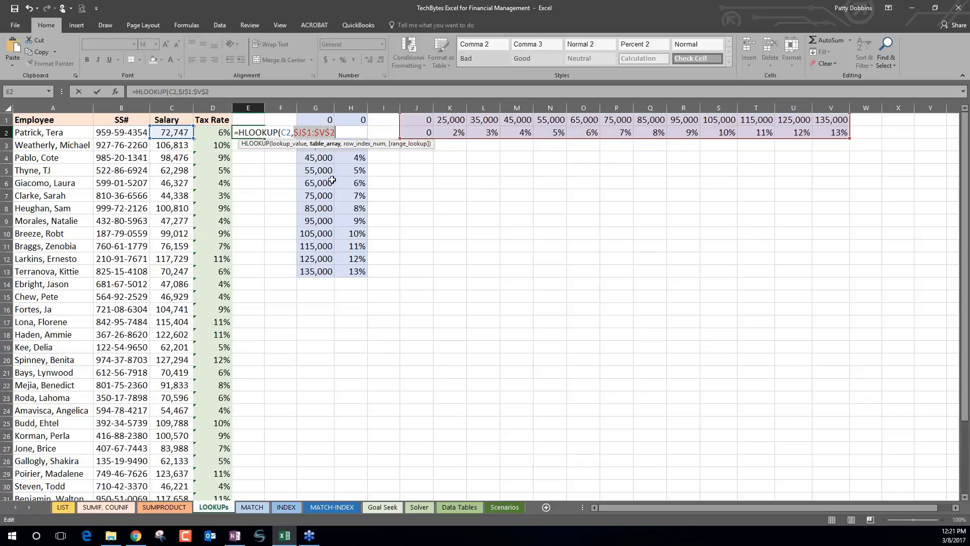
click(343, 131)
text(,)
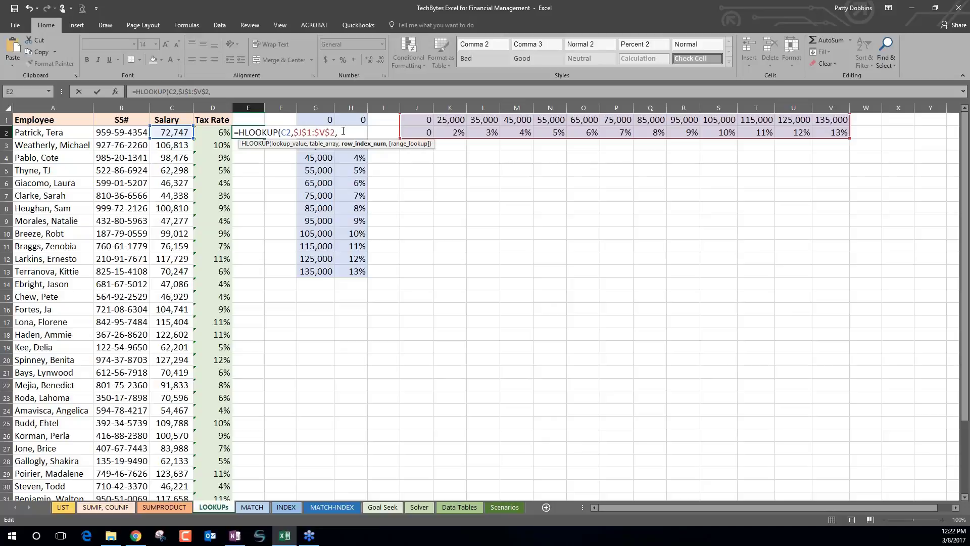
Complete the E2 HLOOKUP formula with row index 2 and TRUE for an approximate match.
text(2,)
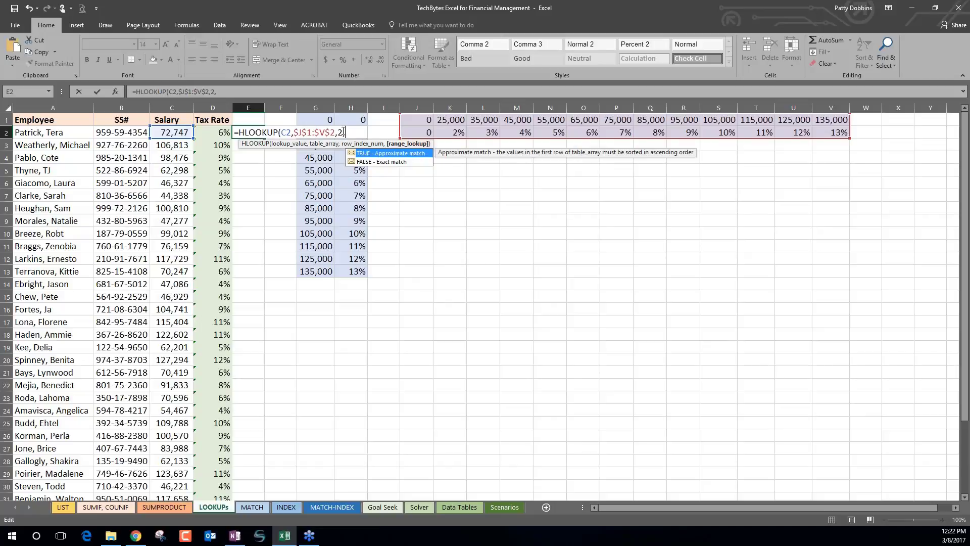
double_click(371, 153)
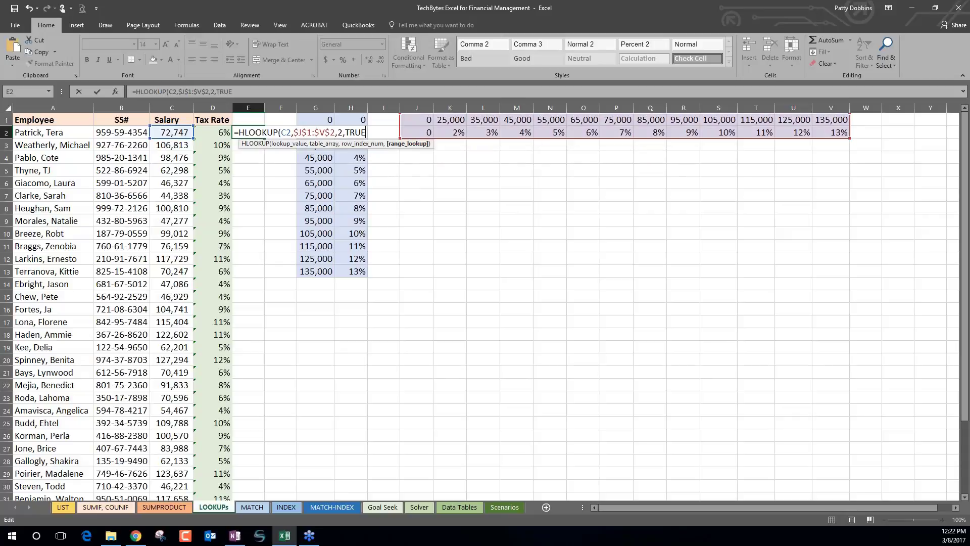
text())
key(Return)
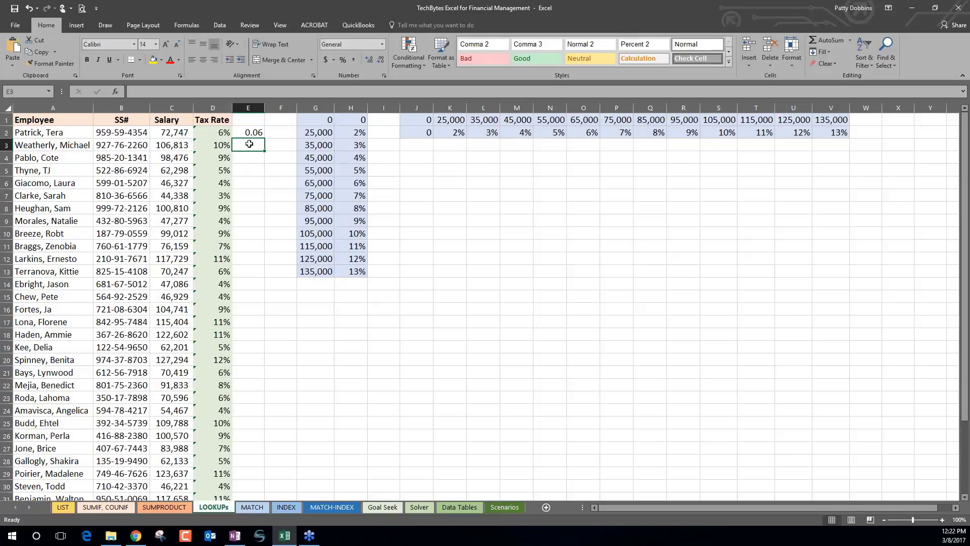
Fill the E2 HLOOKUP formula down column E for all employees and format the results as percentages.
click(251, 130)
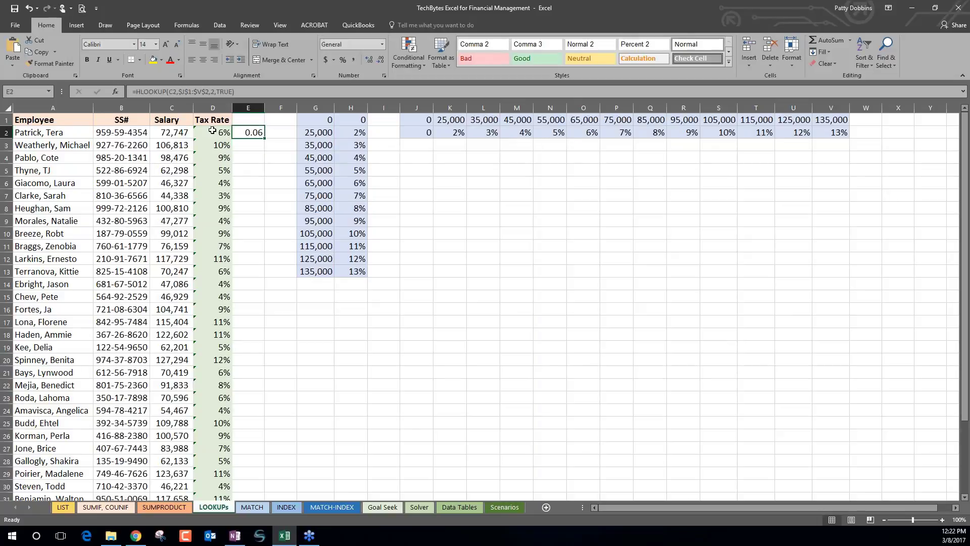
drag(265, 139, 265, 139)
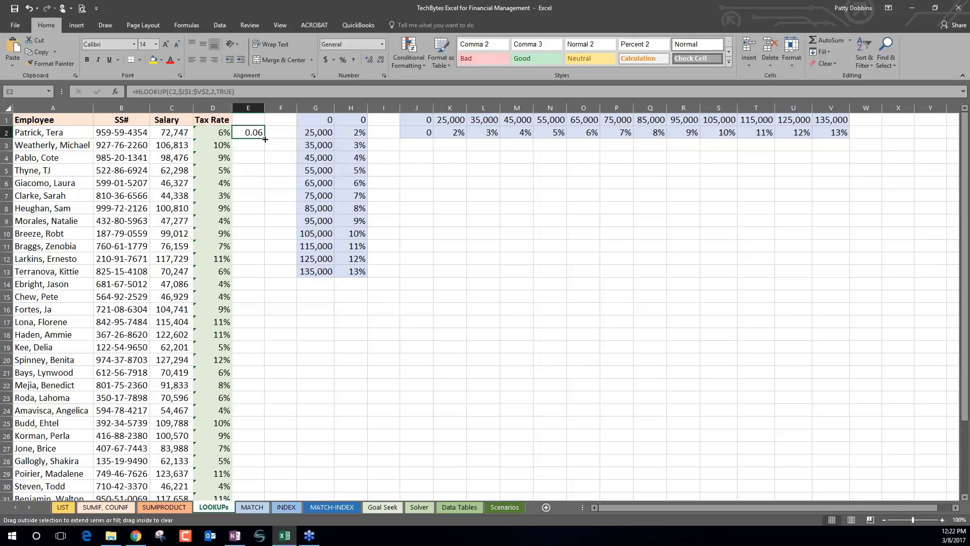
double_click(265, 139)
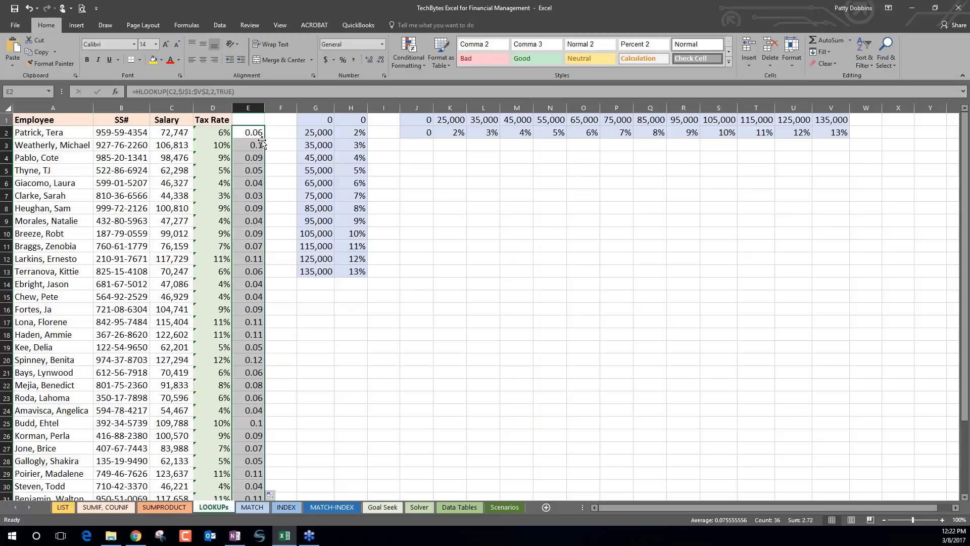
click(344, 58)
click(283, 170)
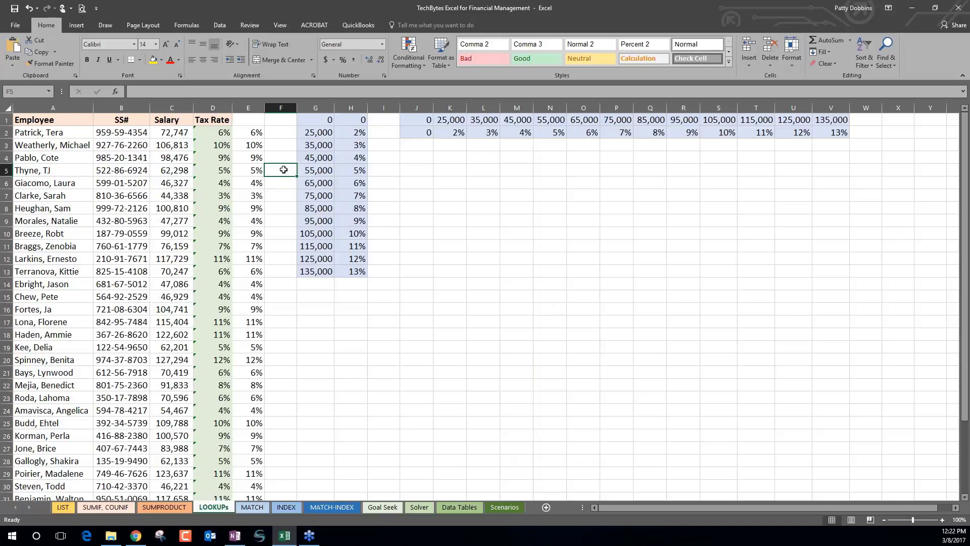
Start a MATCH formula in E2 of the MATCH sheet with the Social Security number in D2 as the lookup value.
click(254, 507)
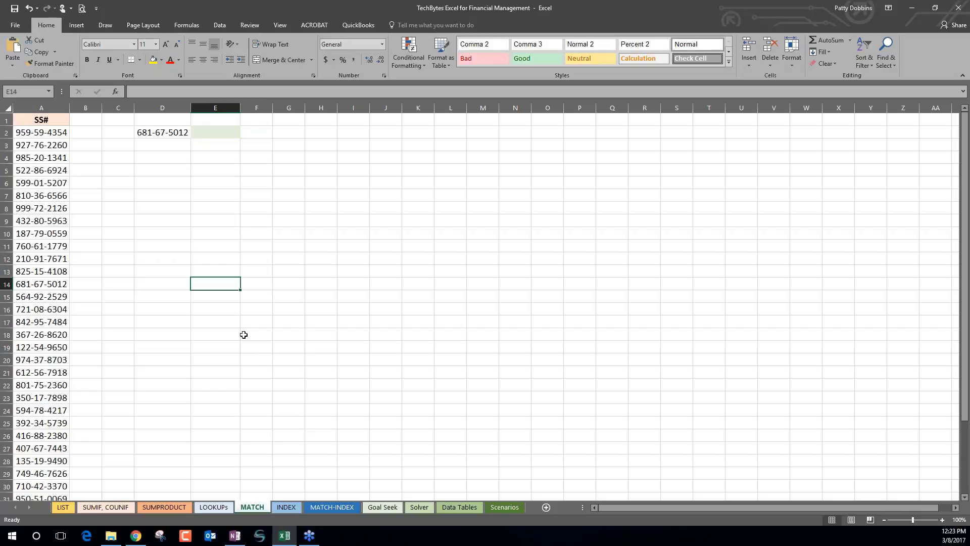
click(165, 132)
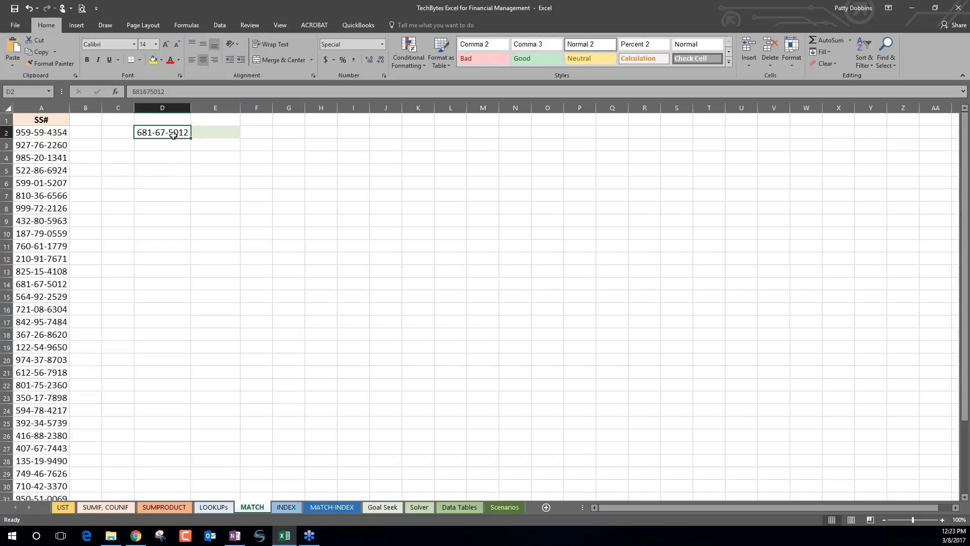
click(220, 132)
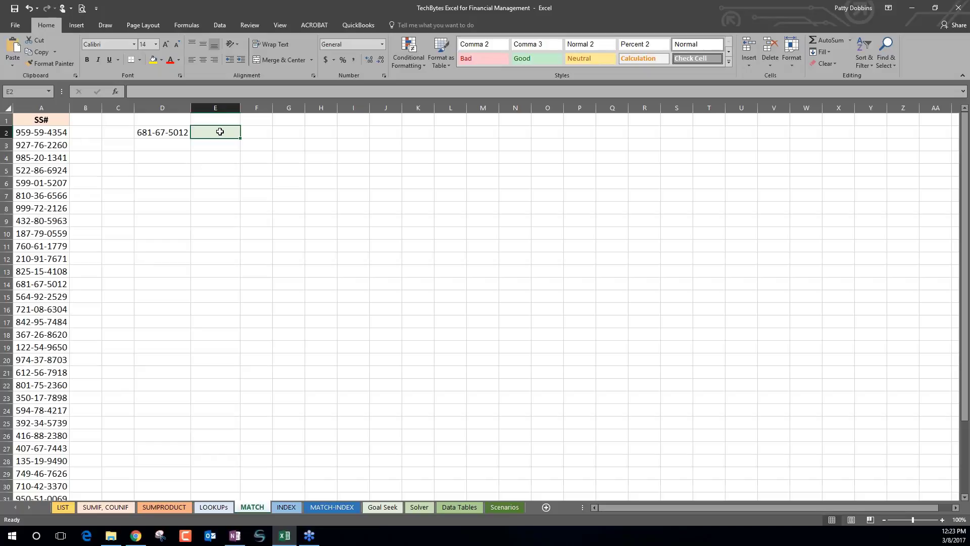
double_click(220, 131)
text(=mat)
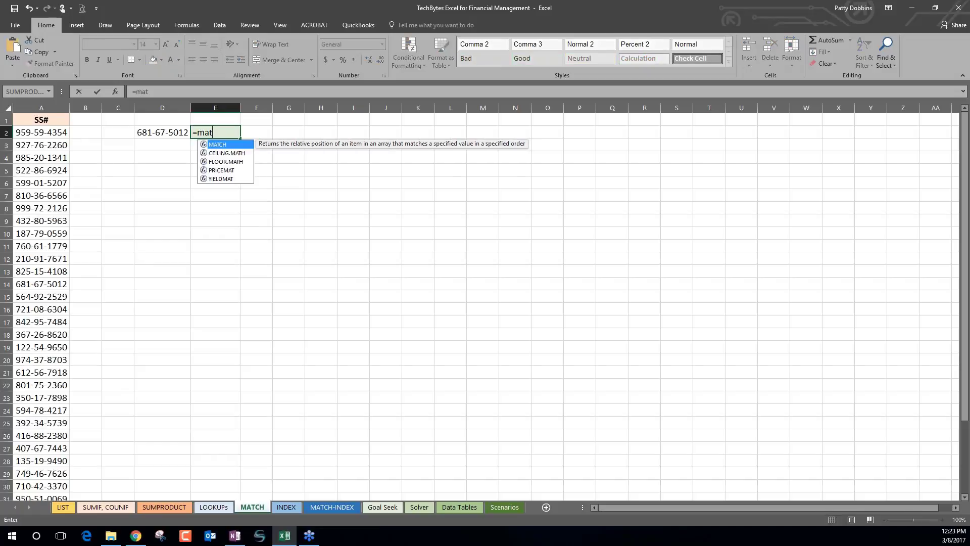
text(ch()
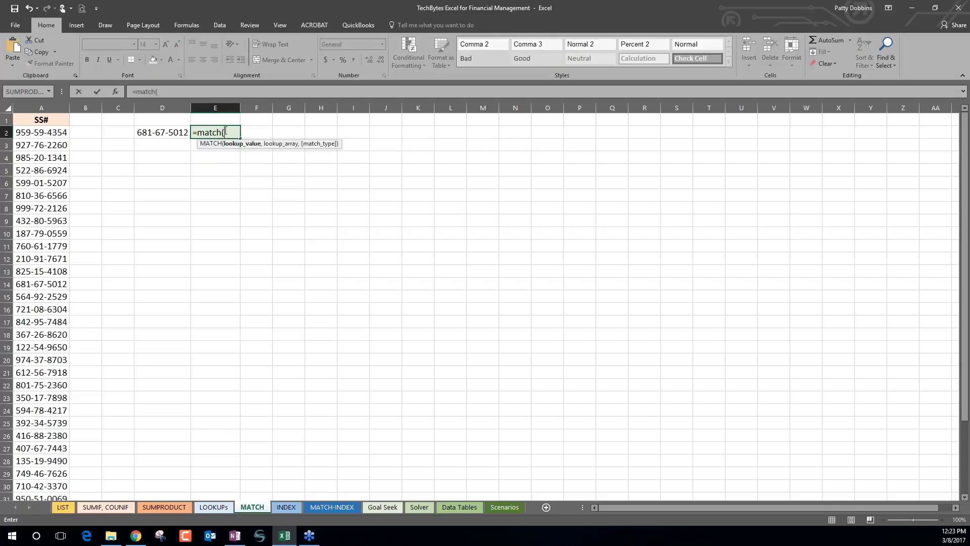
click(162, 132)
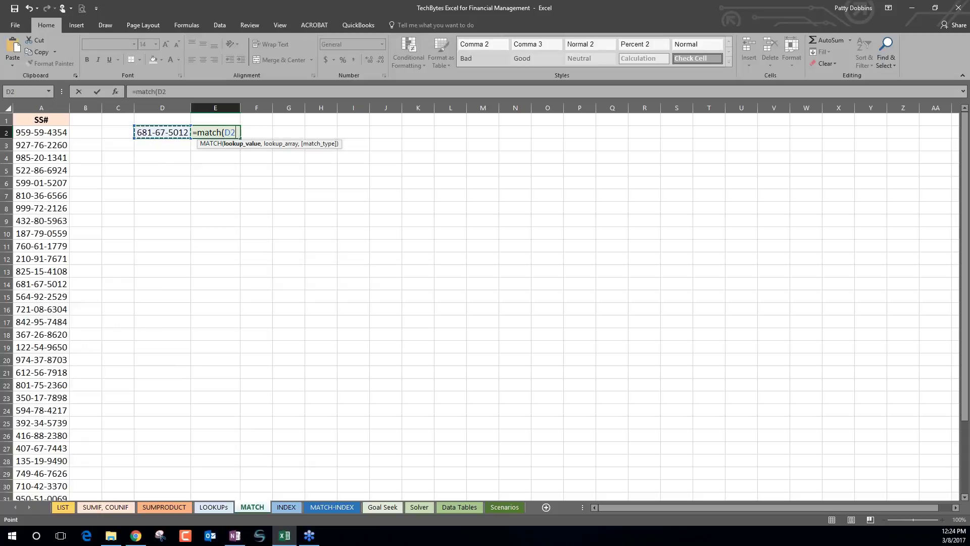
text(,)
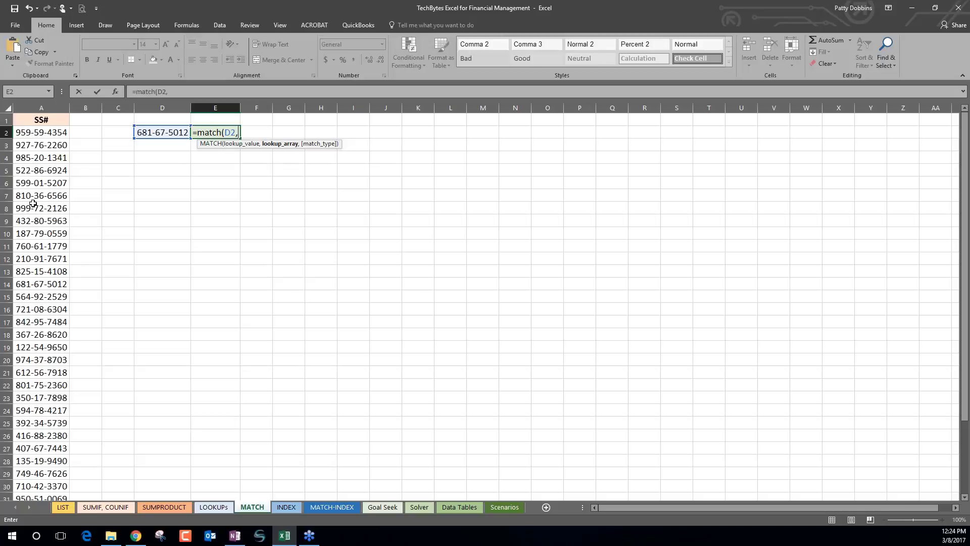
Add the whole SS# column, A:A, as the lookup array of the E2 MATCH formula.
scroll(33, 203, down, 4)
scroll(33, 203, up, 4)
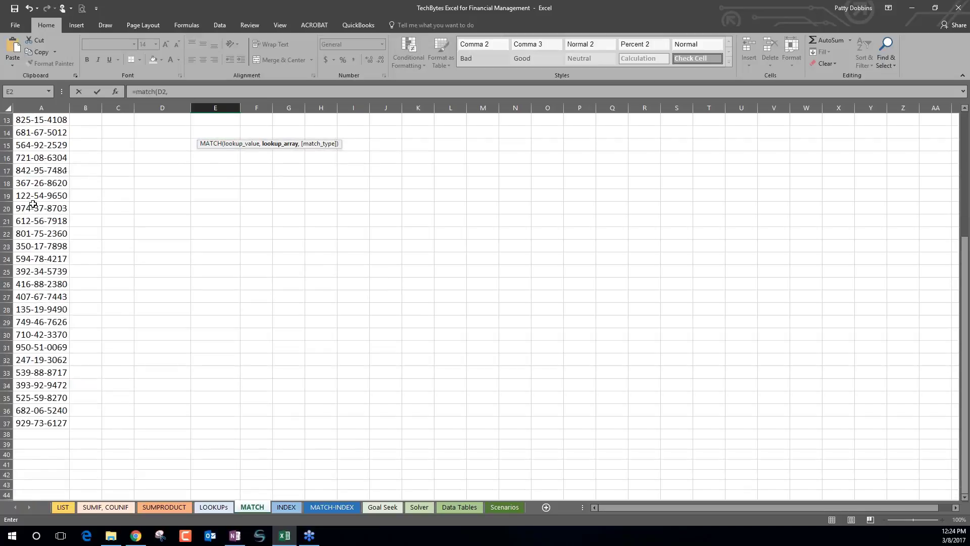
scroll(33, 204, down, 3)
scroll(33, 204, down, 1)
scroll(33, 204, up, 4)
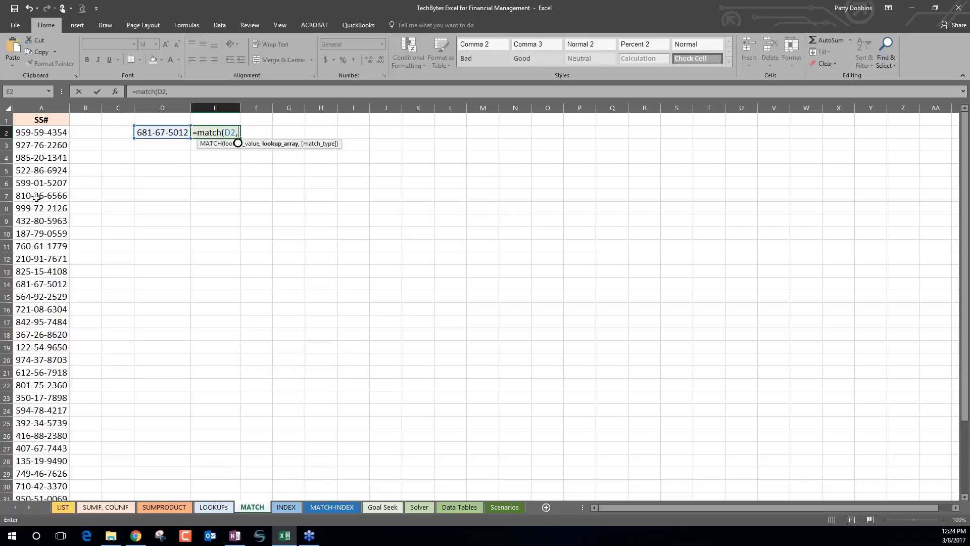
click(44, 107)
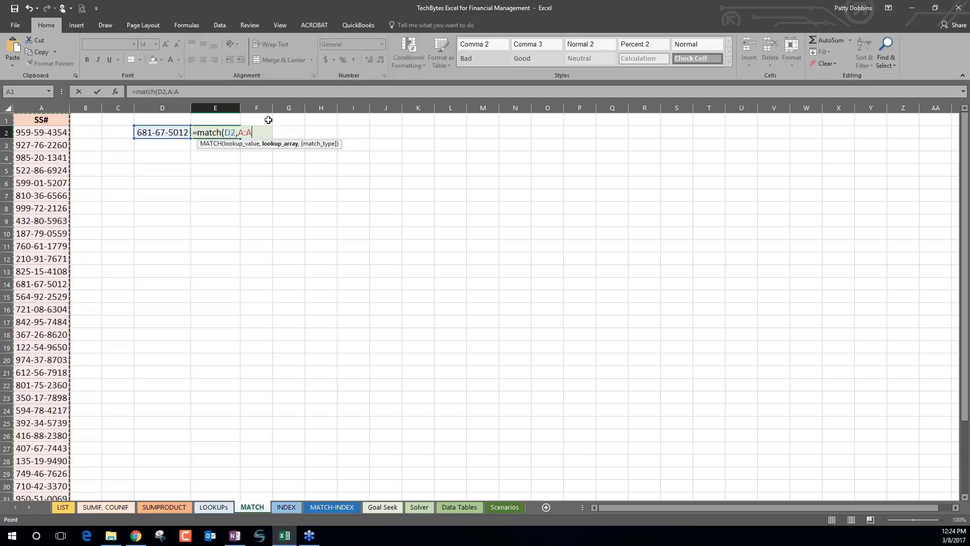
Complete the E2 MATCH formula with match type 0 for an exact match and check its result against cell A14.
text(,)
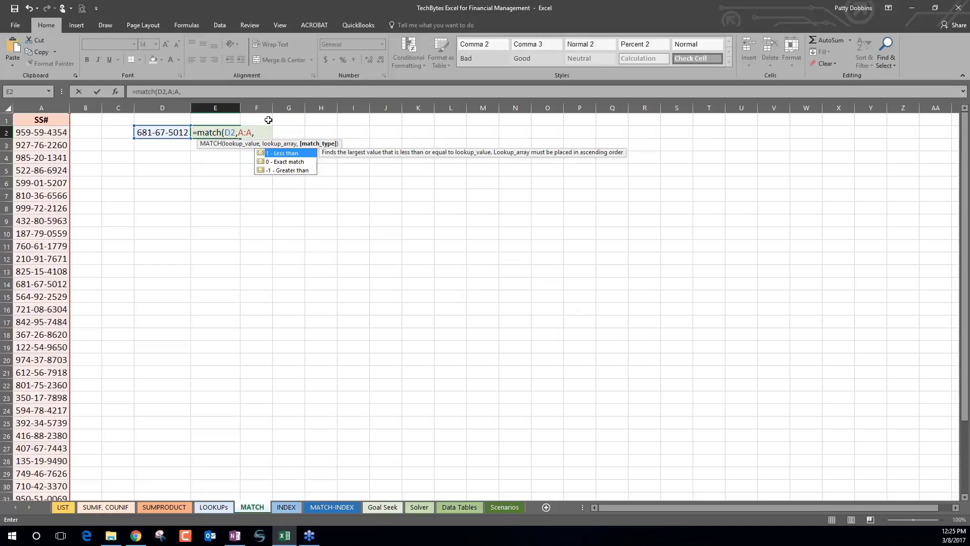
click(281, 163)
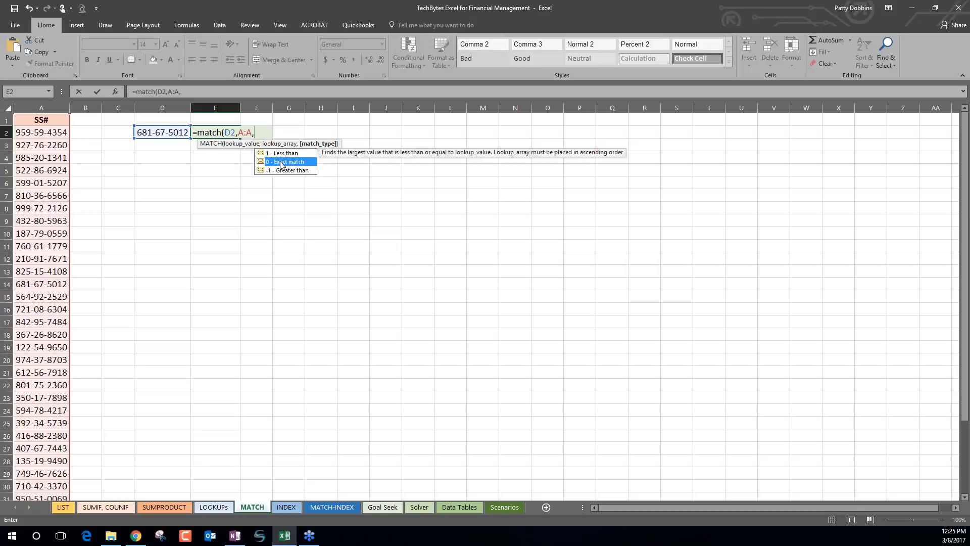
double_click(282, 163)
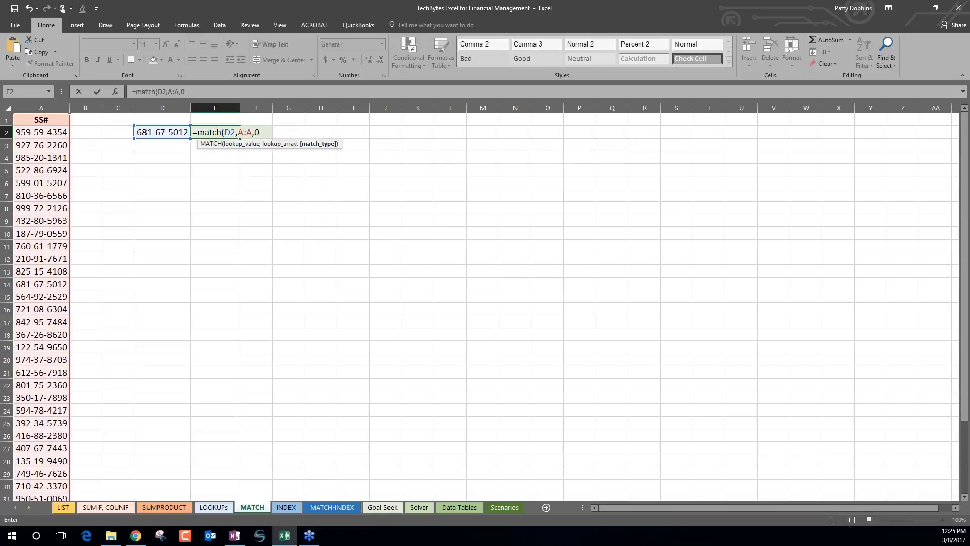
text())
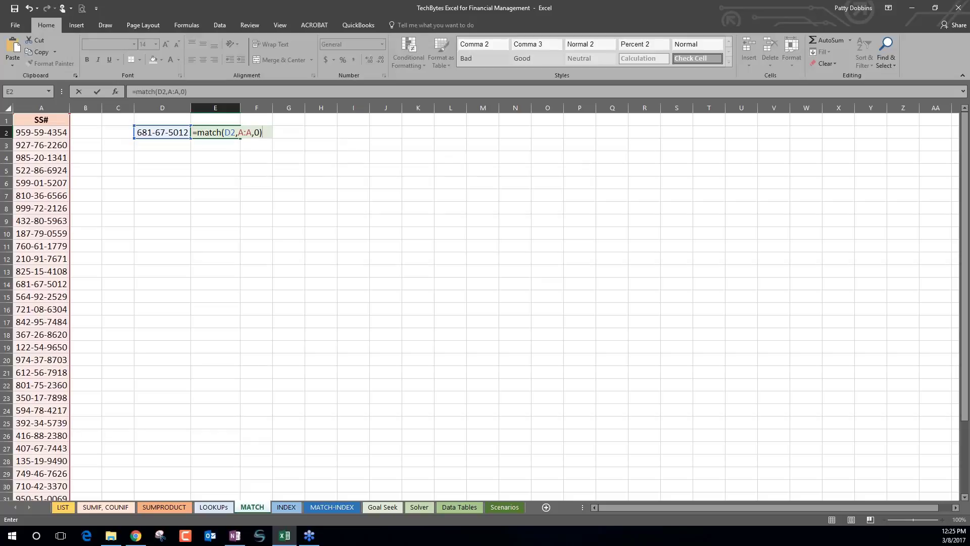
key(Return)
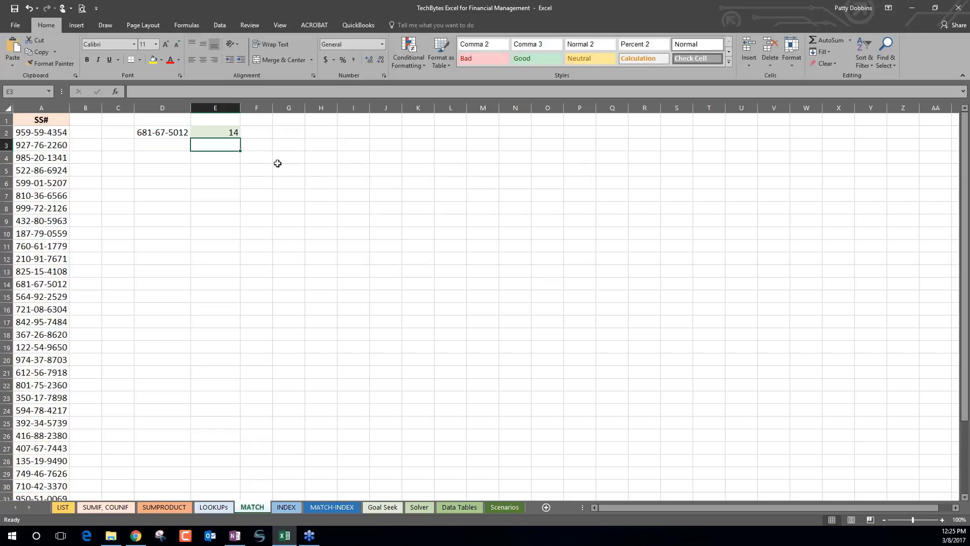
click(218, 134)
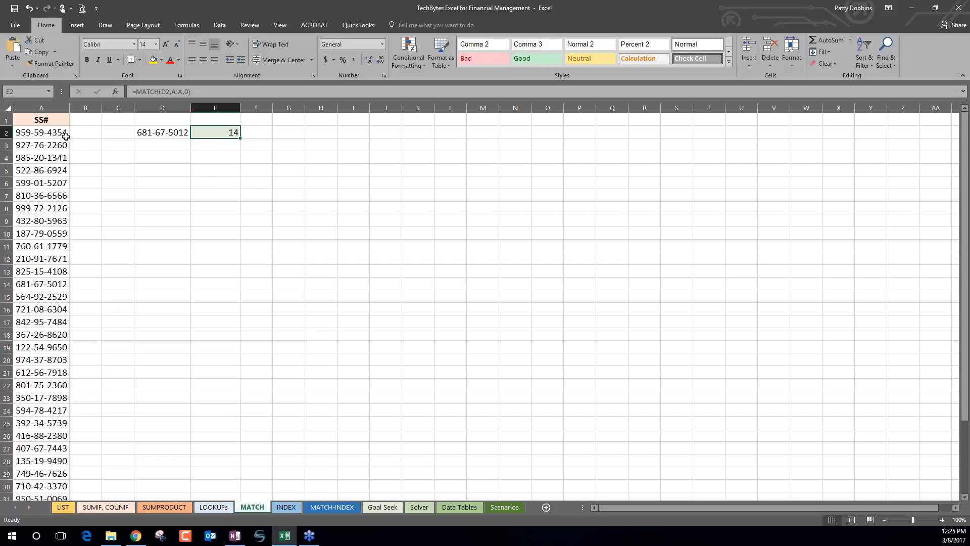
click(66, 286)
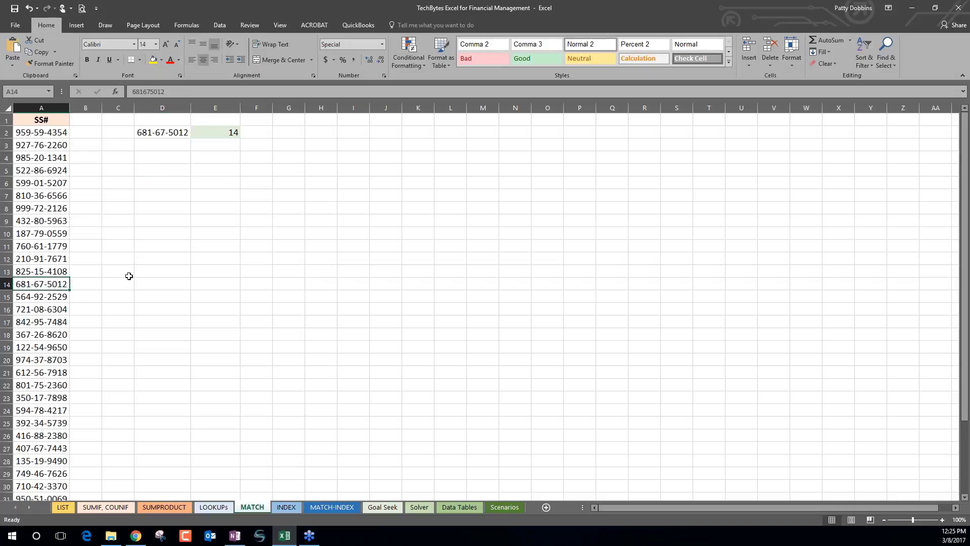
click(220, 135)
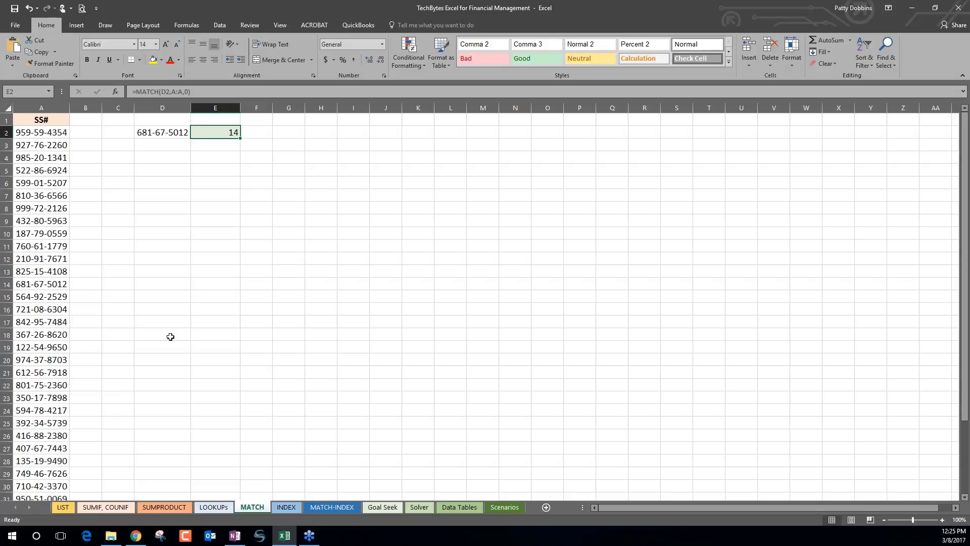
Change the last digit of the Social Security number in D2 to 1.
click(185, 131)
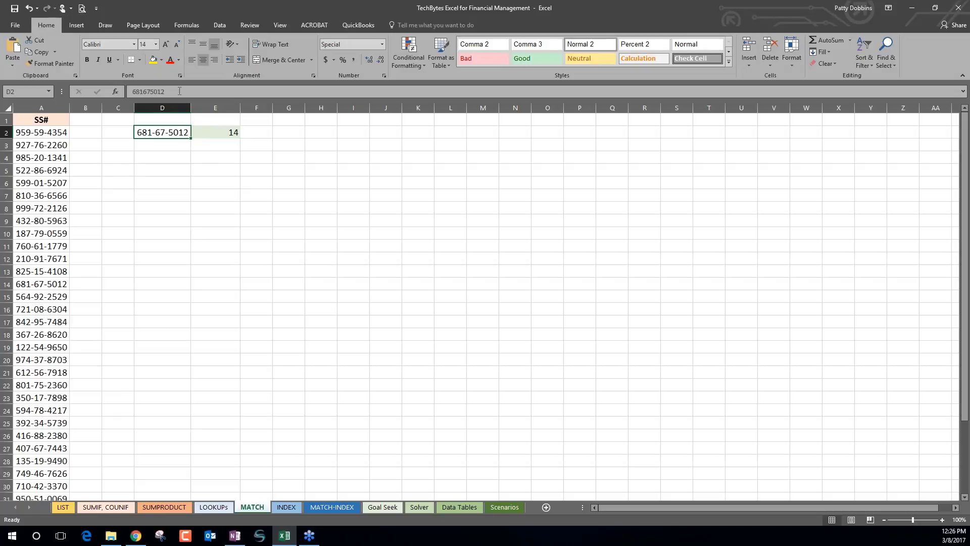
click(180, 91)
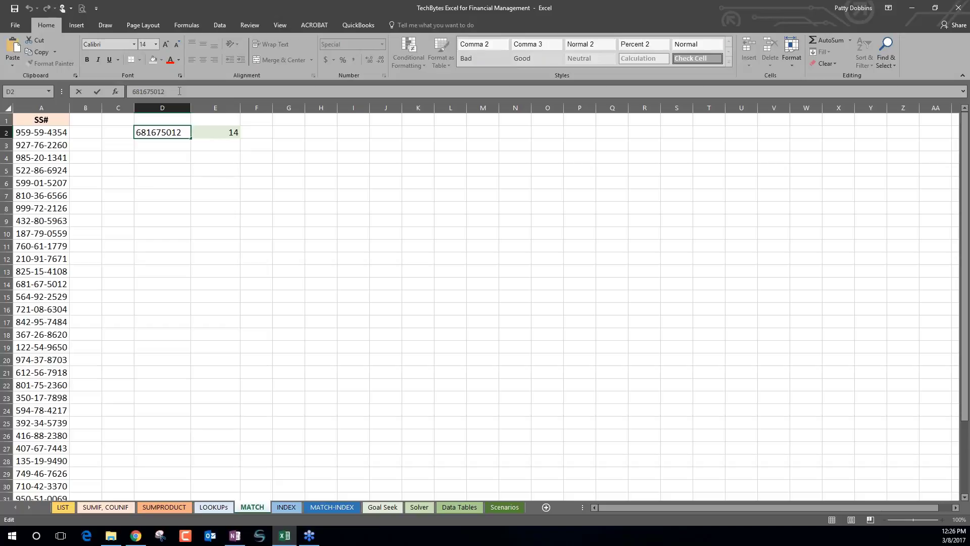
key(BackSpace)
text(1)
key(Return)
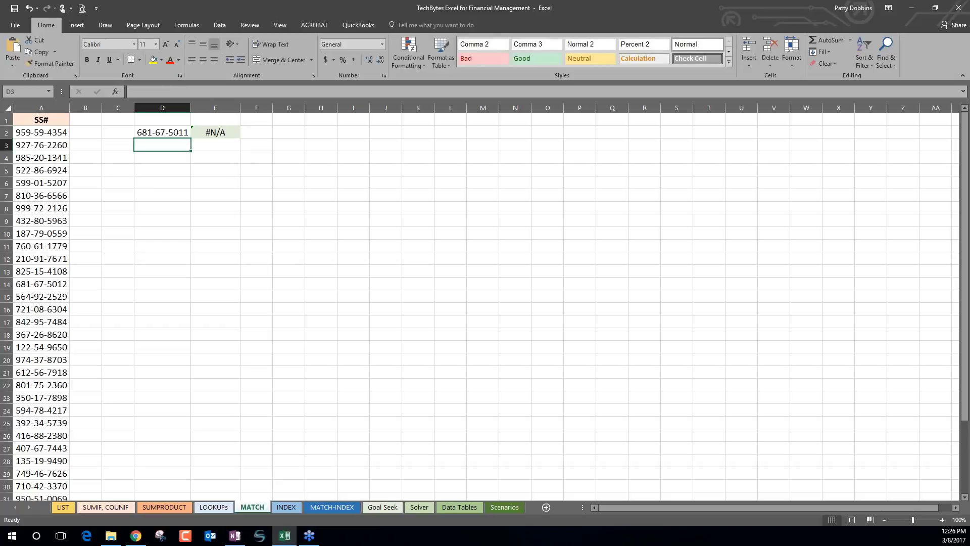
Wrap the E2 MATCH formula in IFERROR with "Not Found" as the value returned on an error.
click(216, 132)
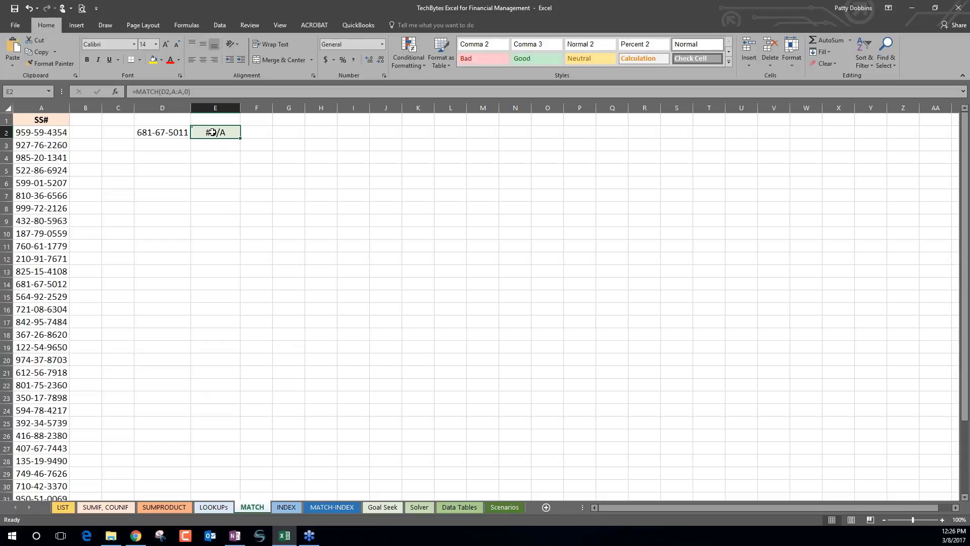
click(205, 145)
click(205, 133)
click(259, 92)
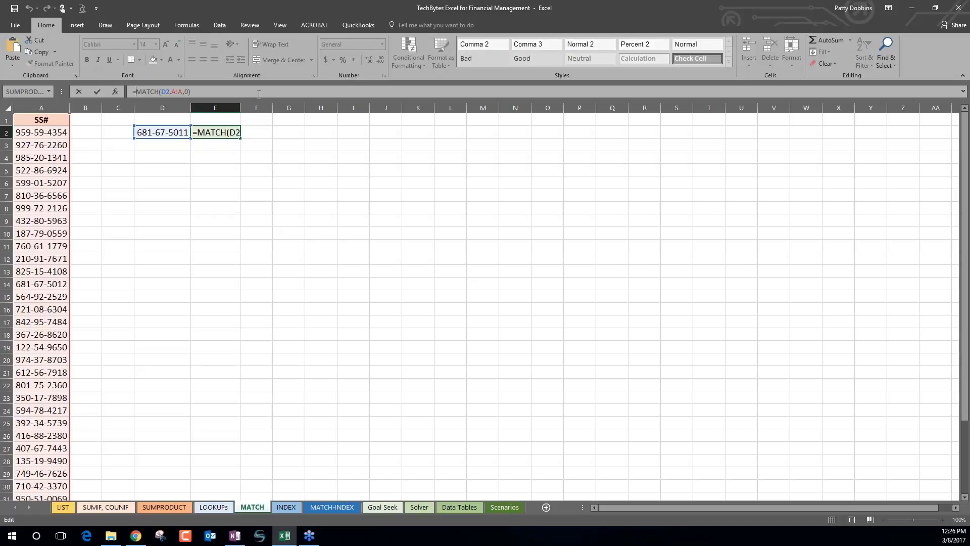
text(IF)
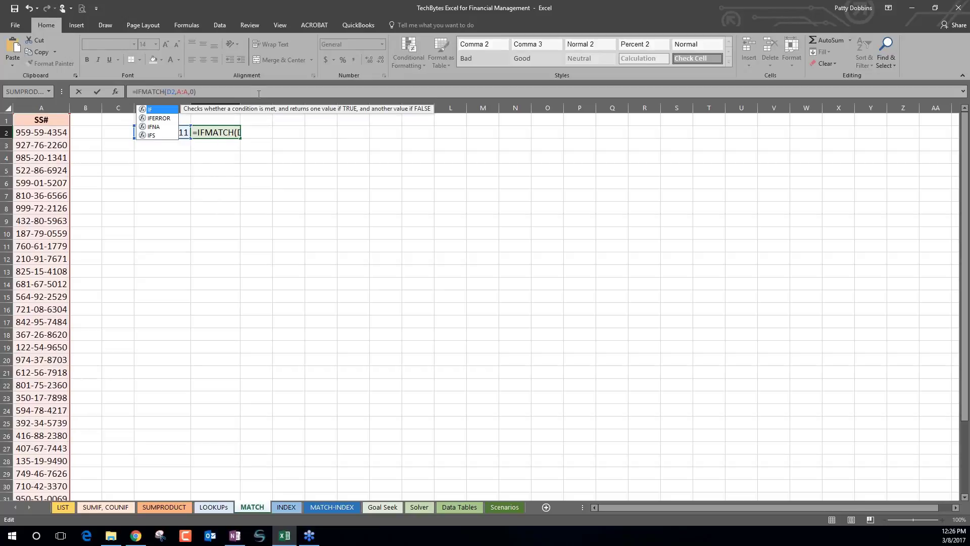
text(err)
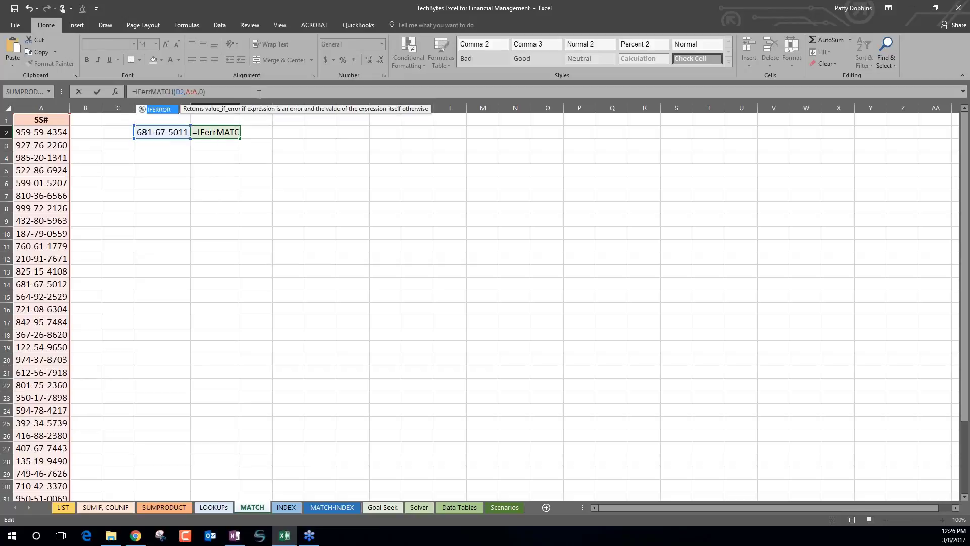
key(Tab)
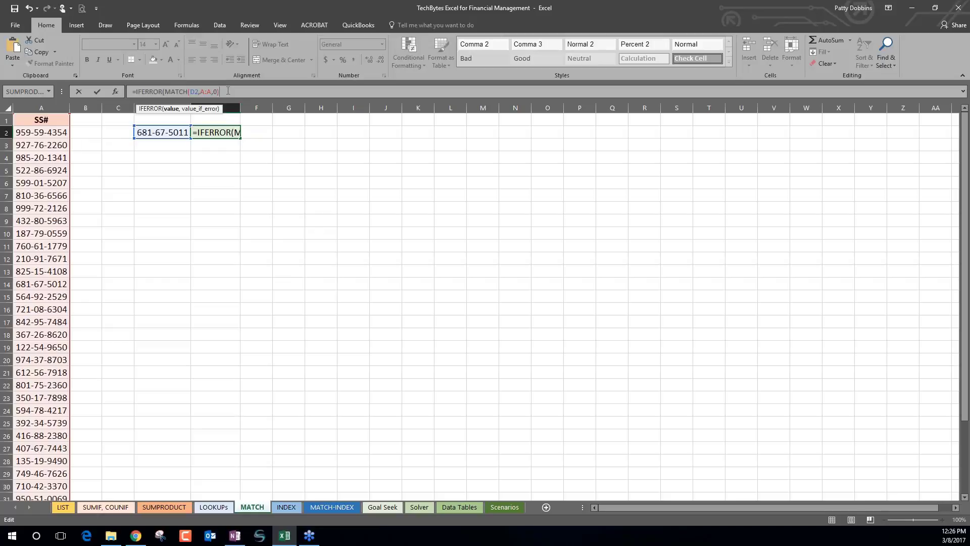
text(,"Not)
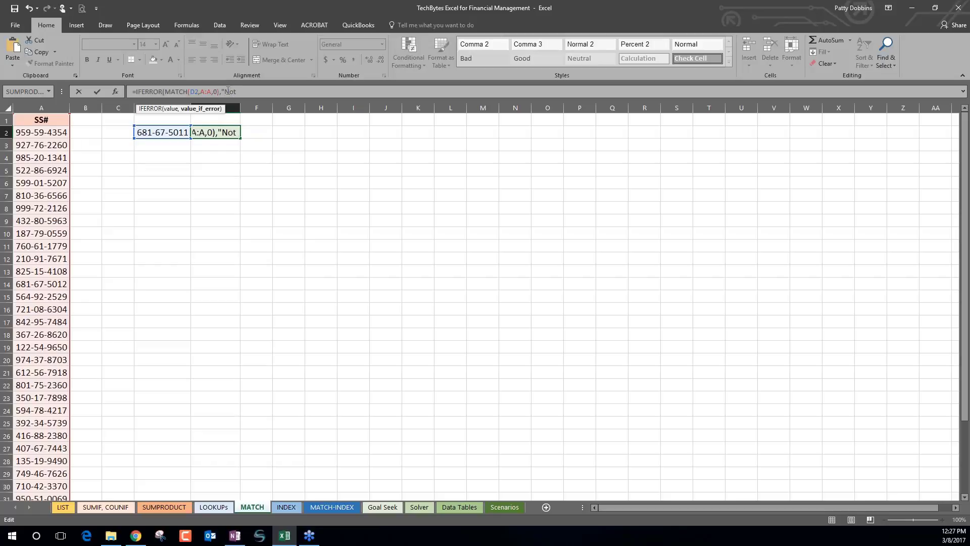
text( Found"))
key(Return)
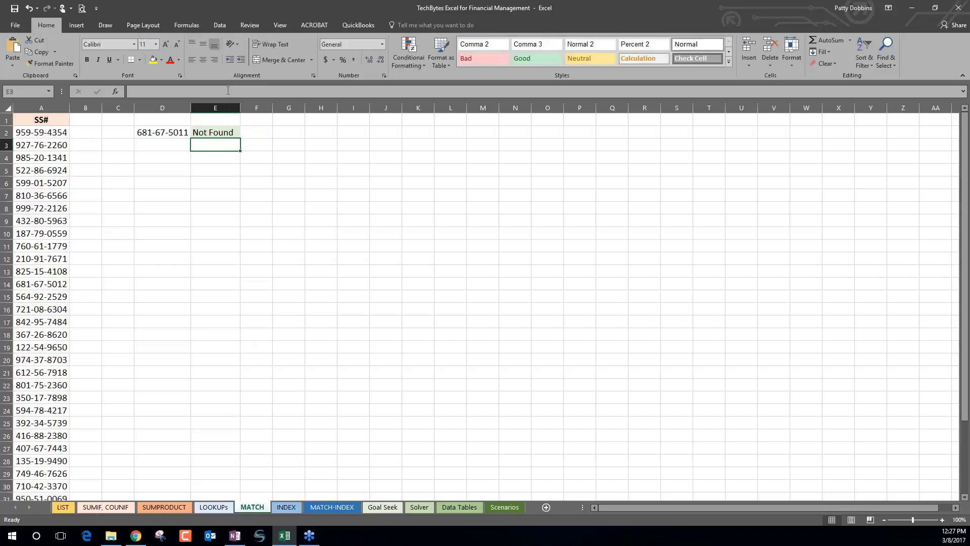
Copy the Social Security number from D2 down into D3.
click(207, 134)
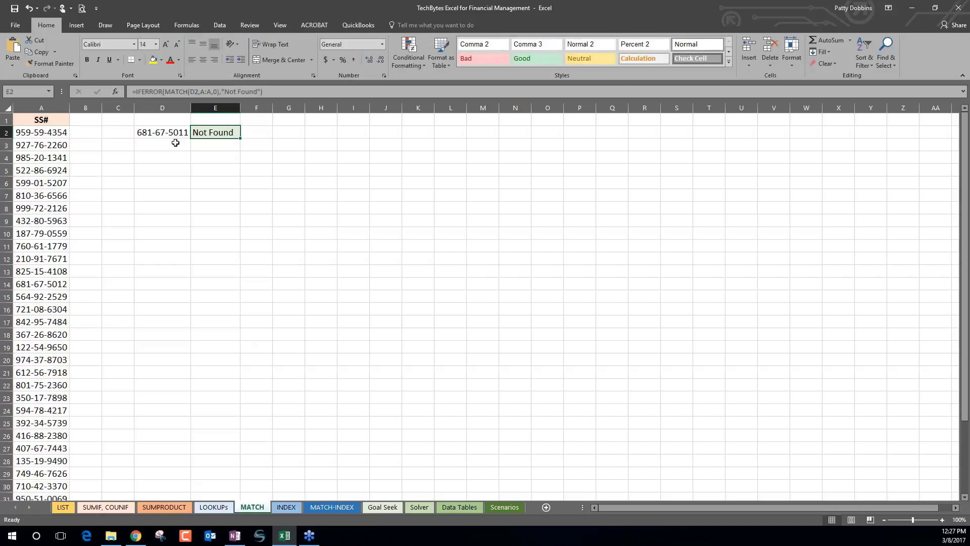
click(174, 143)
click(173, 131)
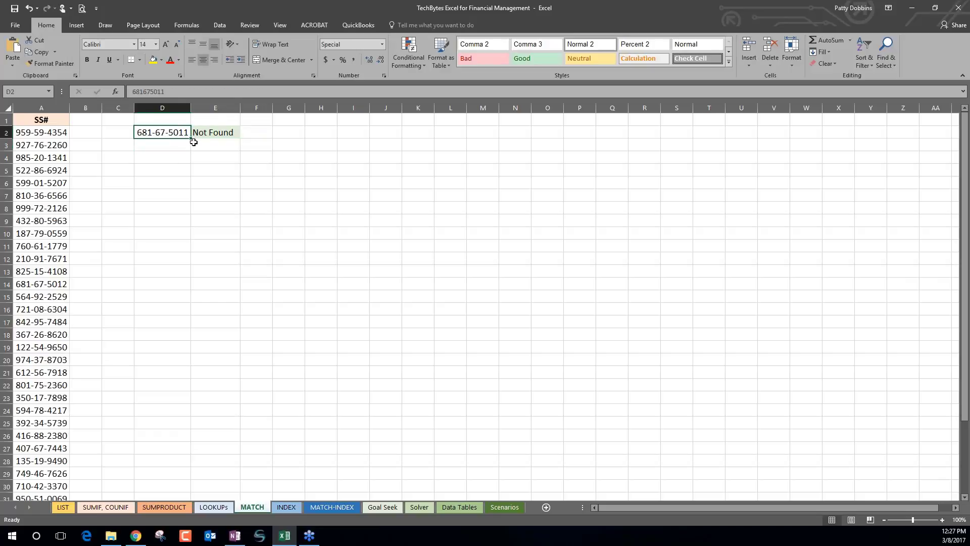
click(193, 140)
click(181, 134)
drag(192, 139, 191, 149)
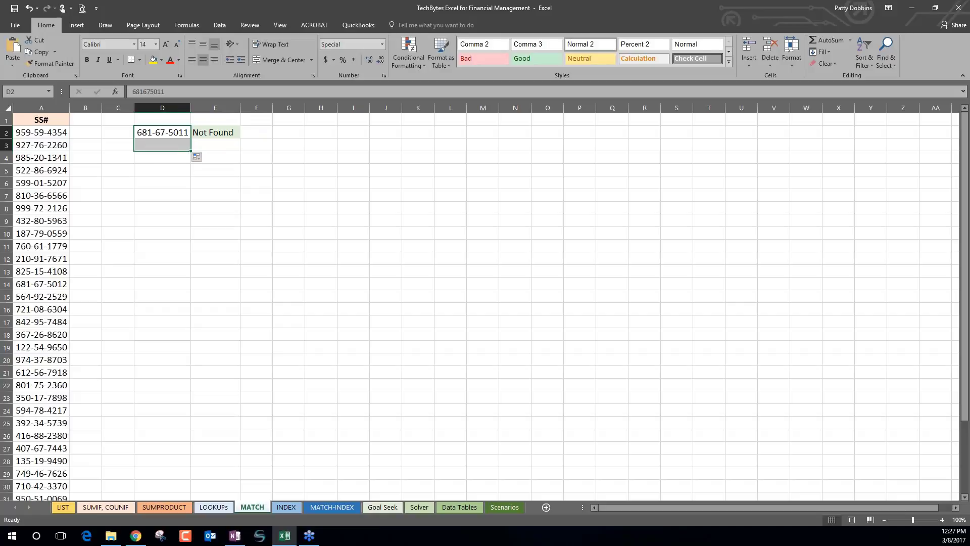
Change the last digit of the Social Security number in D3 to 2 and fill the E2 formula down to E3.
click(184, 147)
click(194, 88)
key(BackSpace)
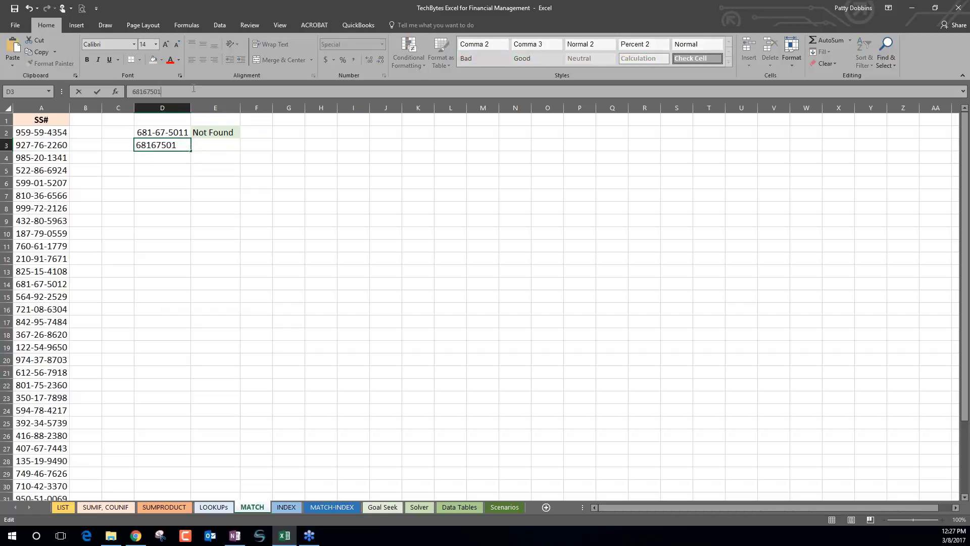
text(2)
key(Return)
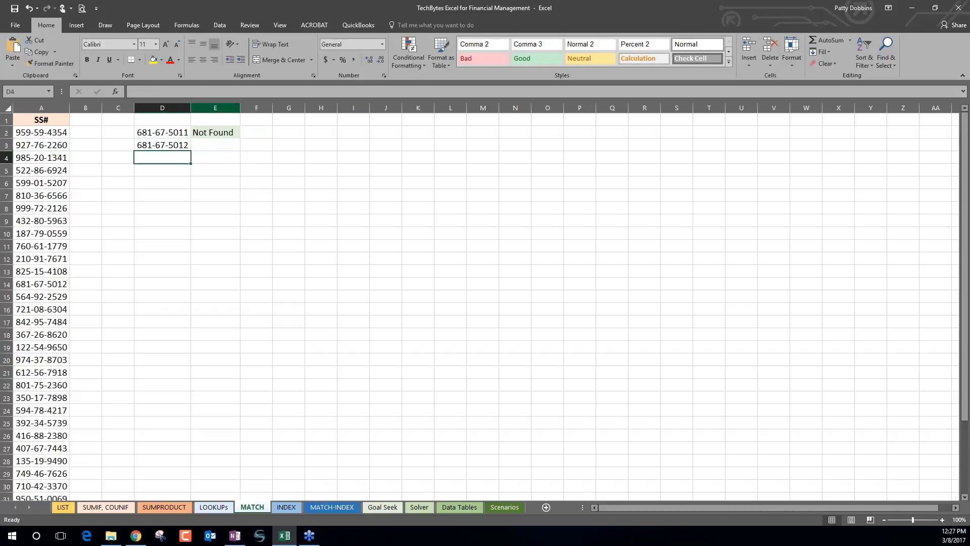
click(220, 135)
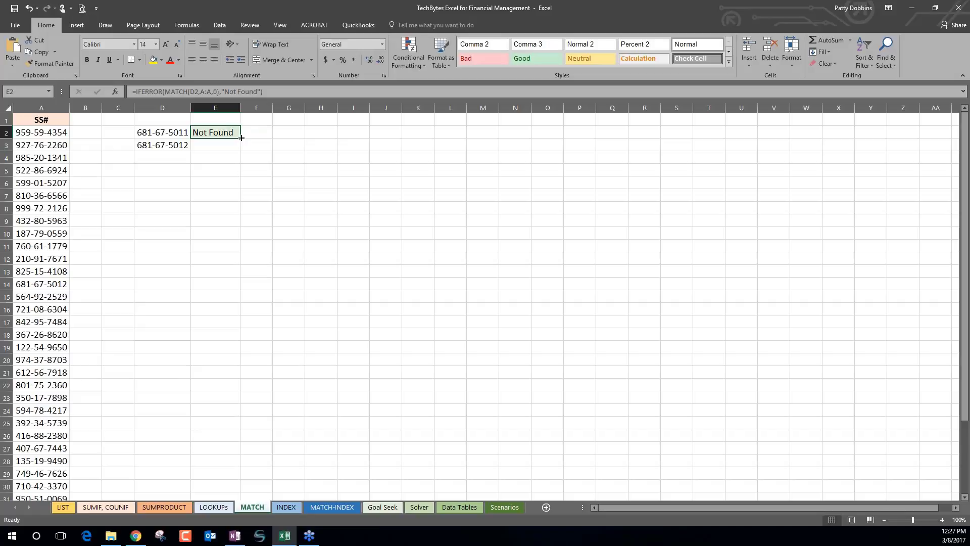
drag(242, 138, 241, 148)
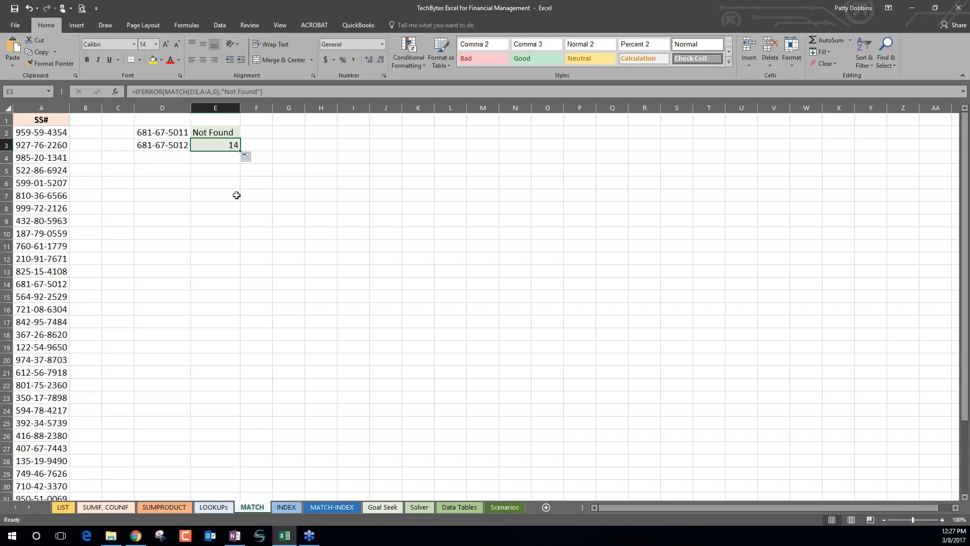
Review the IFERROR MATCH formulas in E2 and E3 and the Social Security number list in column A.
click(210, 133)
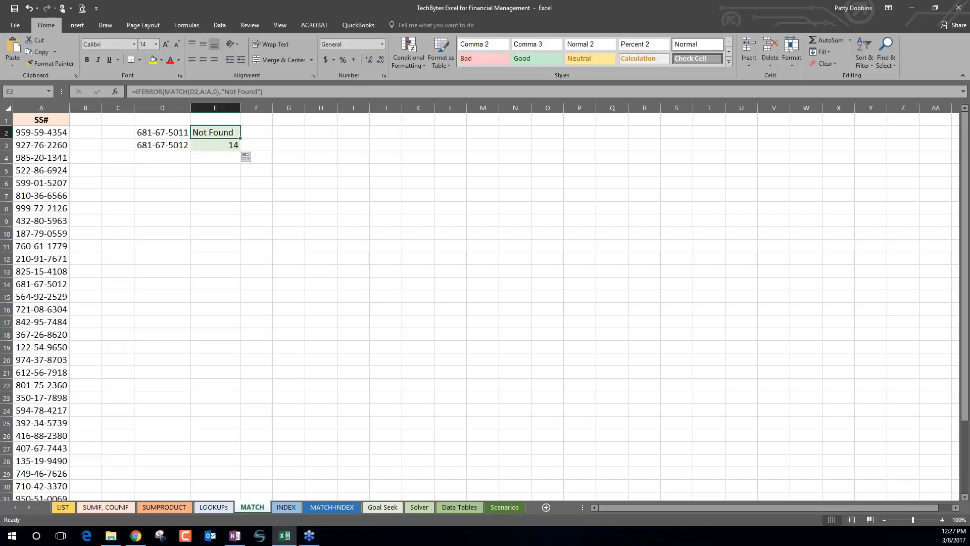
click(207, 144)
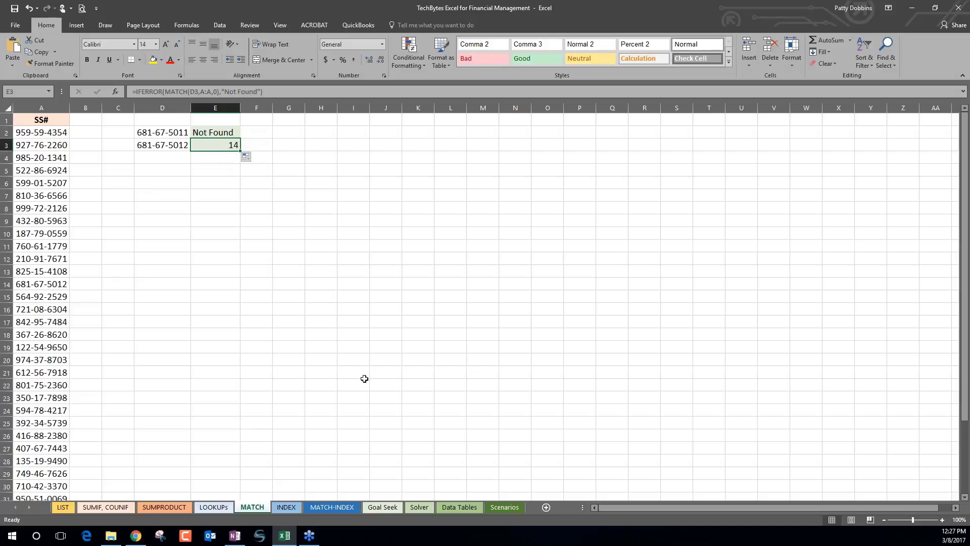
scroll(365, 379, down, 2)
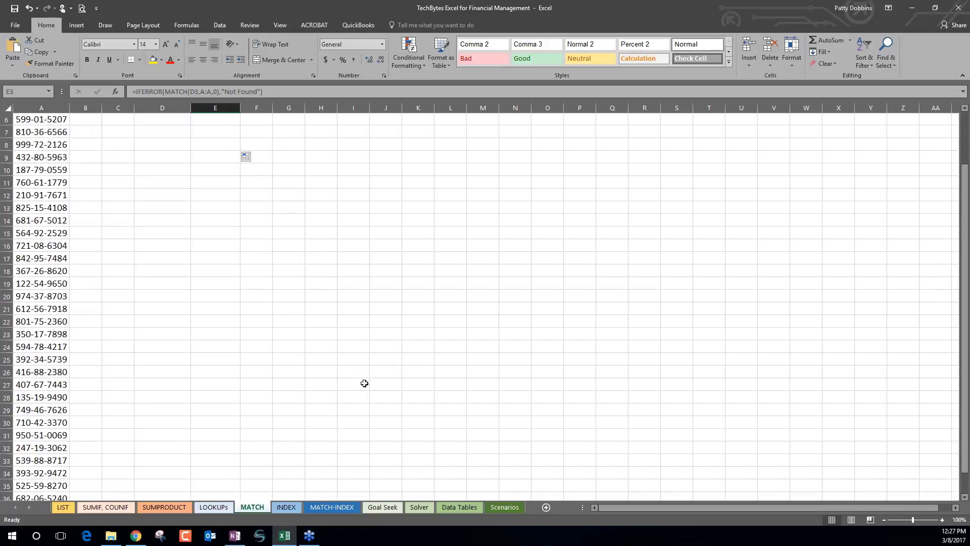
scroll(365, 383, up, 2)
Open the INDEX sheet and examine the weight and zone of the first product, B60948N.
click(286, 507)
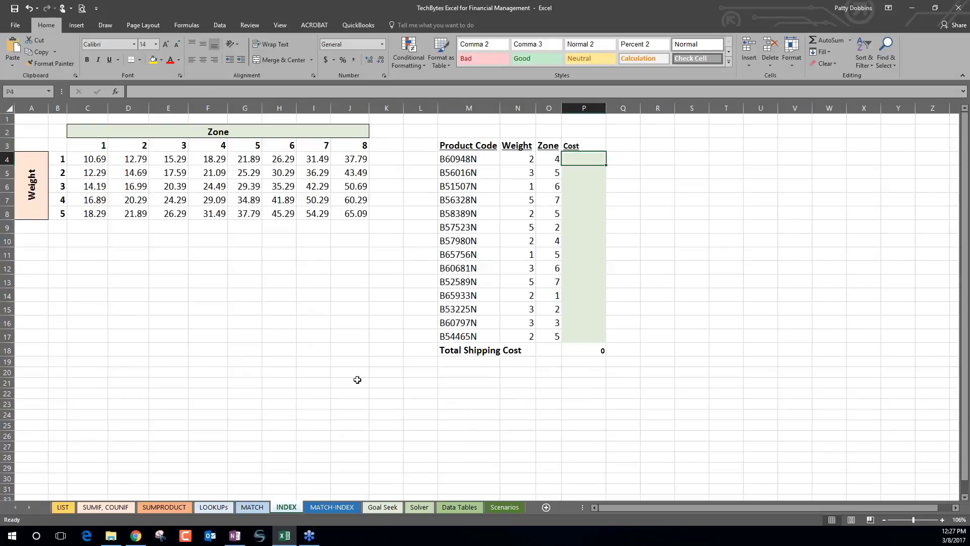
click(863, 305)
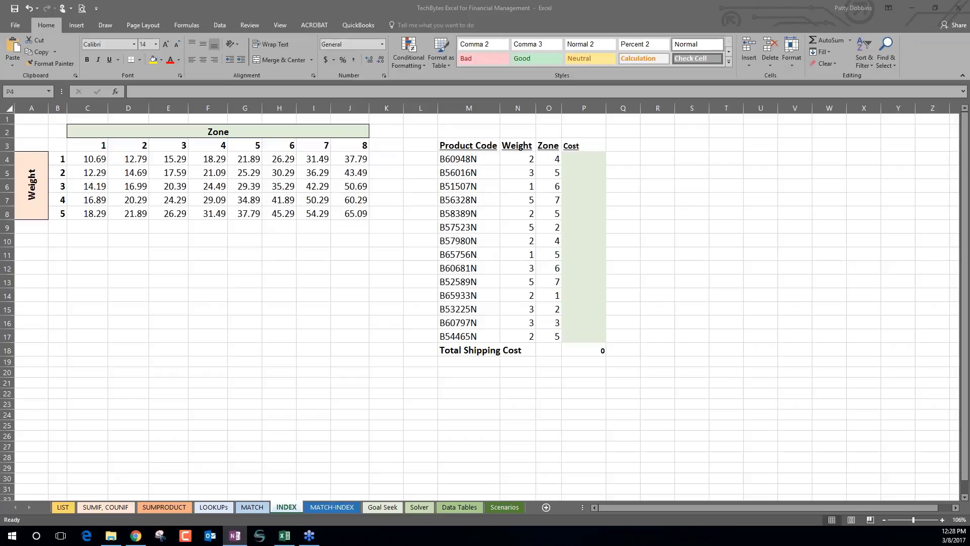
click(585, 160)
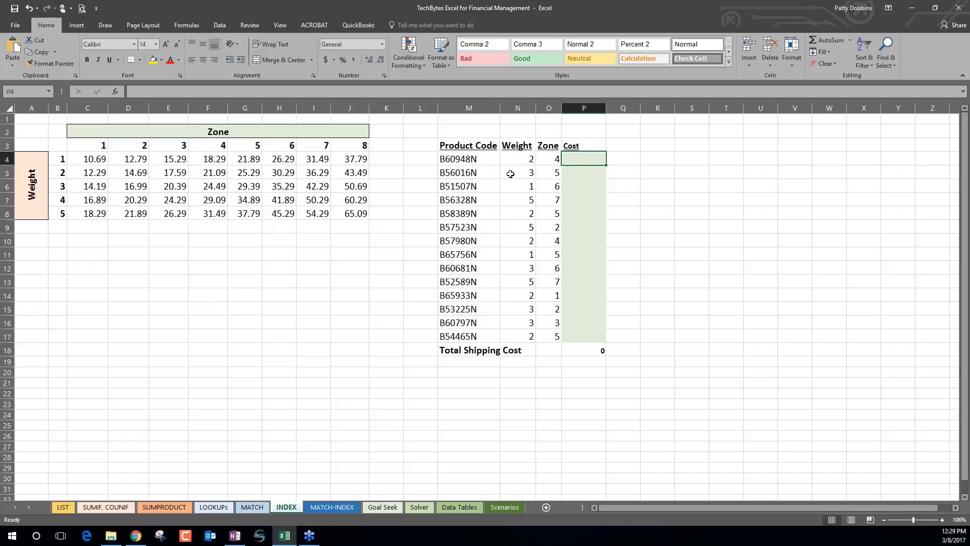
click(512, 159)
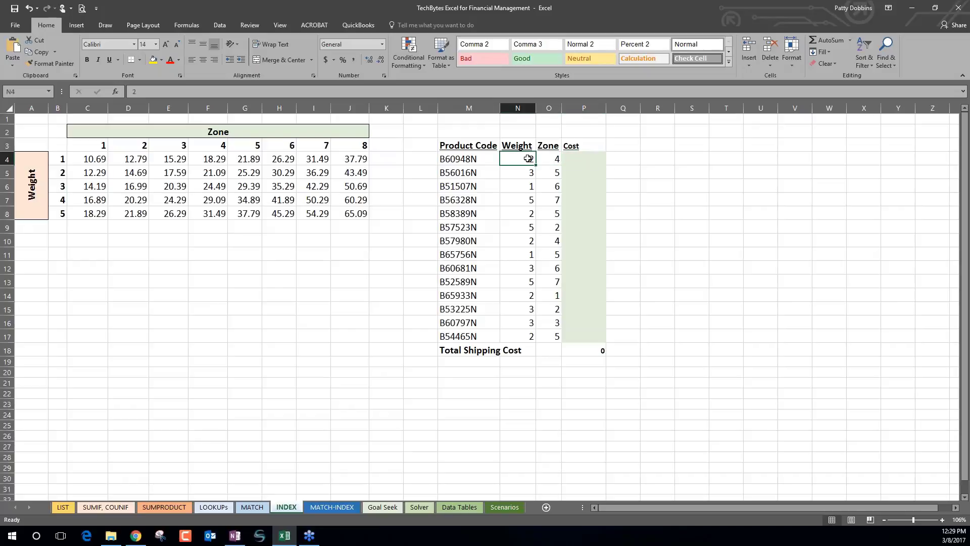
click(555, 160)
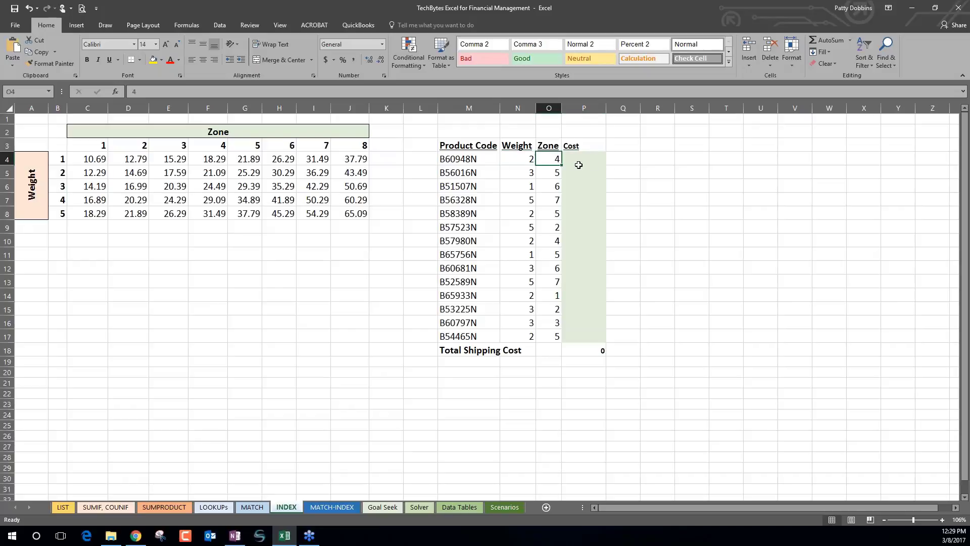
Start an INDEX formula in P4 with the rate table $C$4:$J$8 as the absolute array.
click(581, 159)
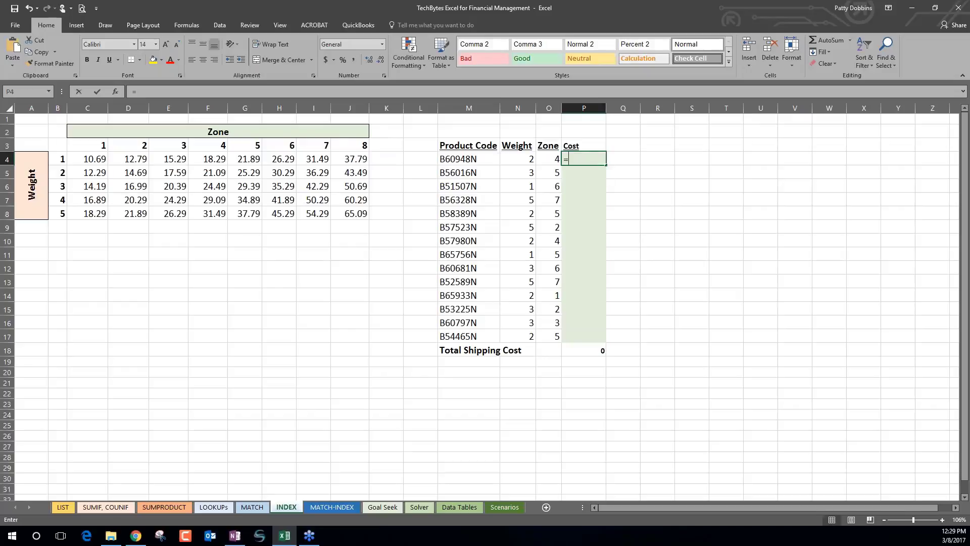
text(=ind)
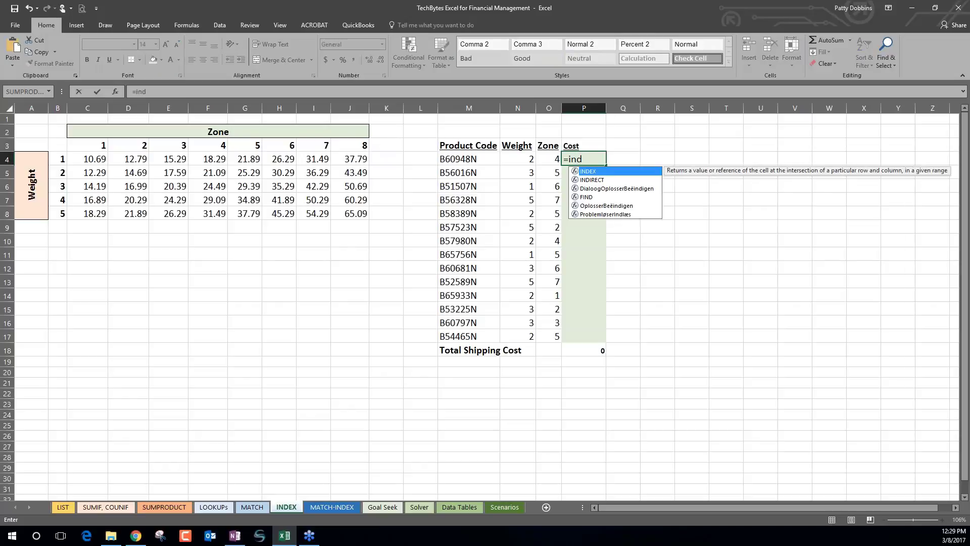
key(Tab)
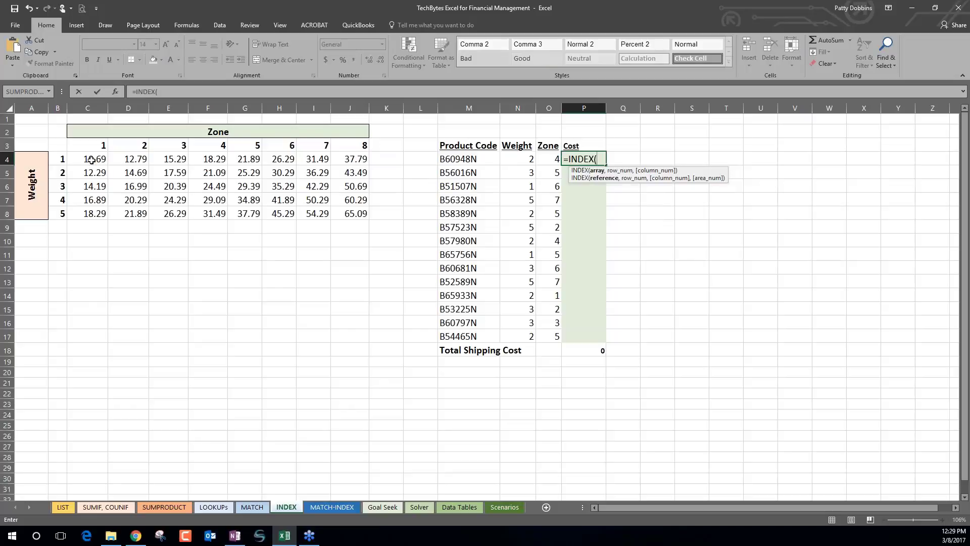
drag(92, 158, 352, 213)
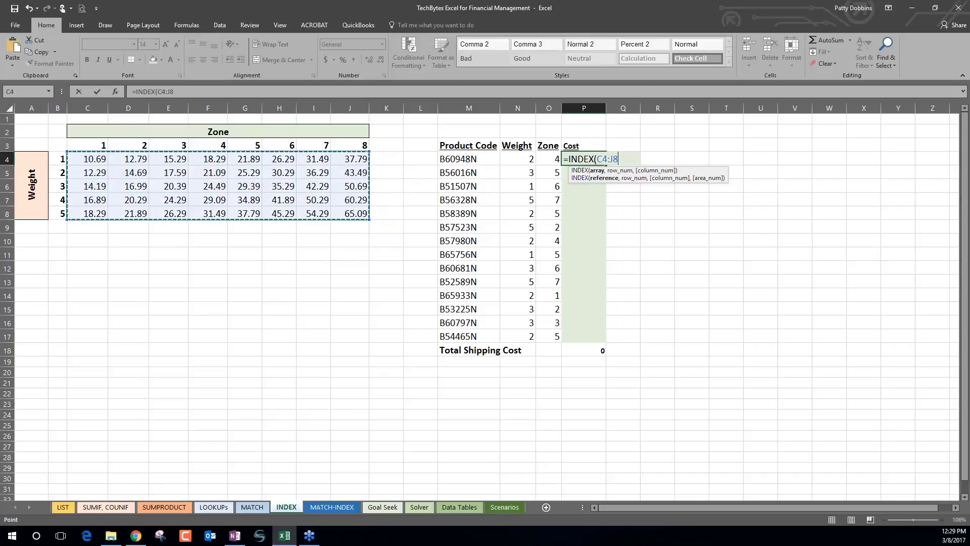
drag(618, 160, 599, 161)
key(F4)
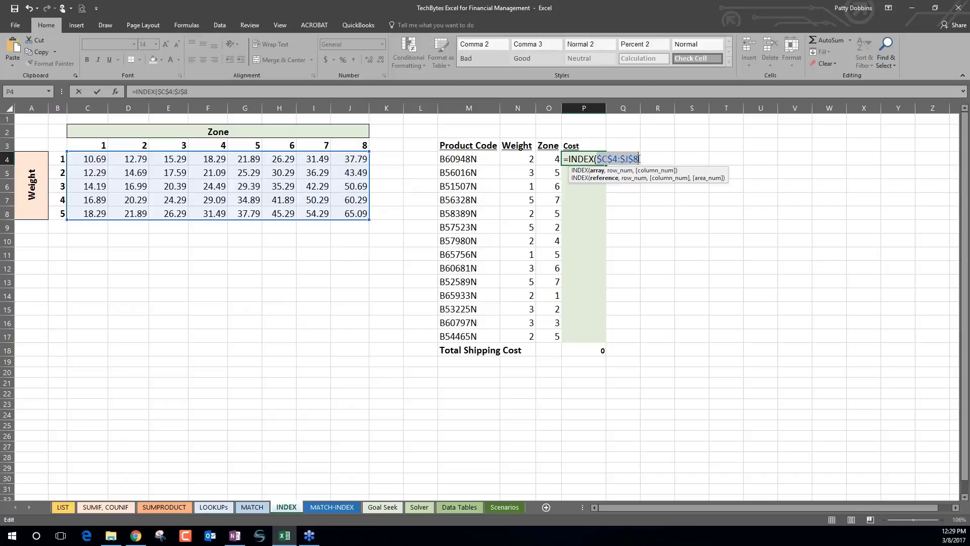
click(639, 158)
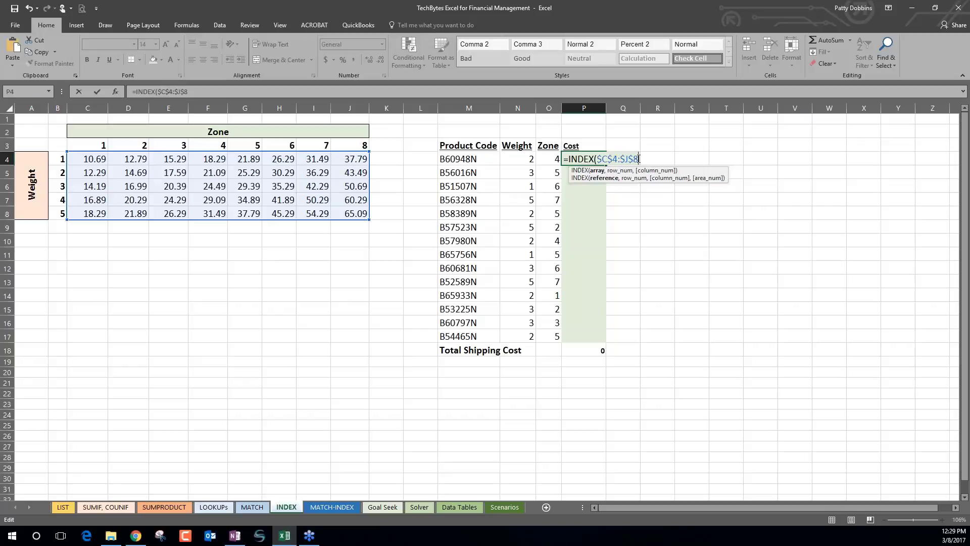
text(,)
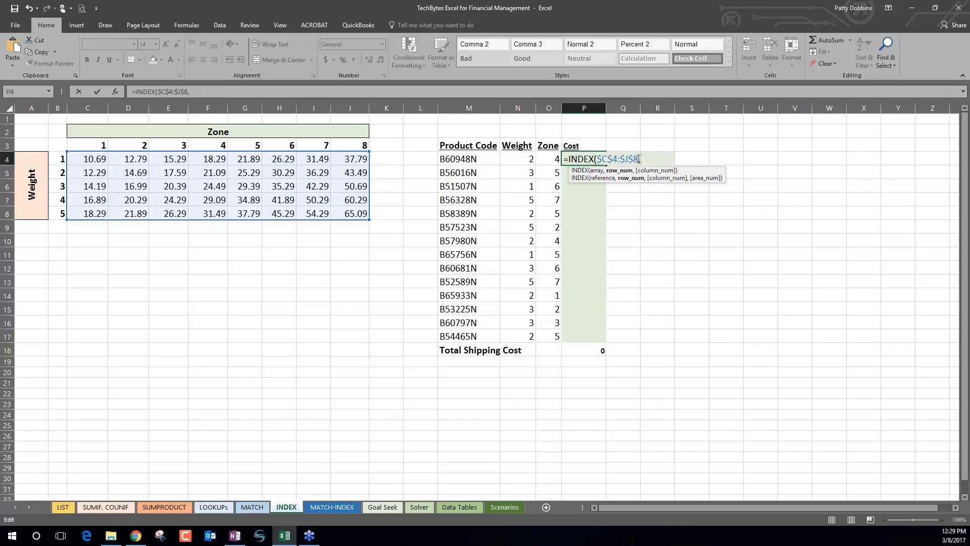
Complete the P4 INDEX formula with weight N4 as the row number and zone O4 as the column number.
click(520, 158)
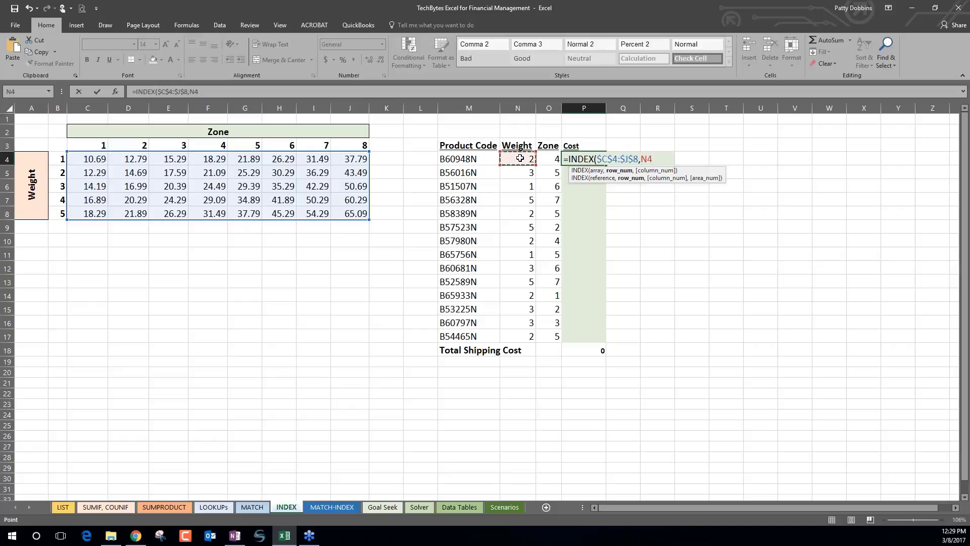
text(,)
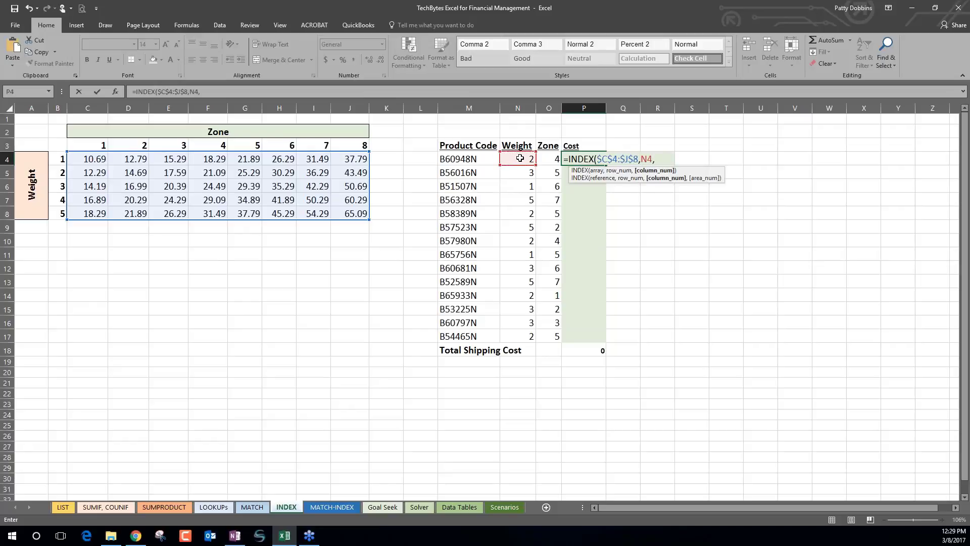
click(547, 159)
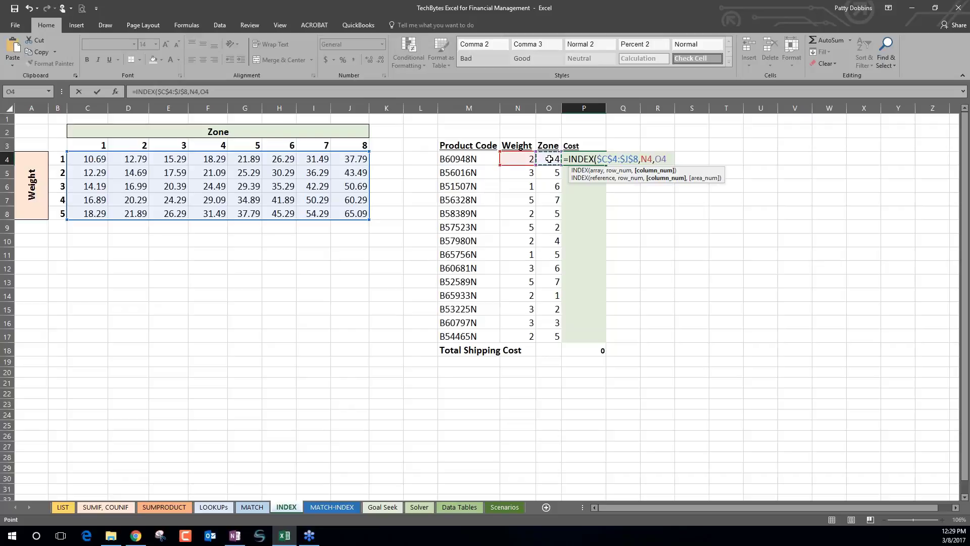
text())
key(Return)
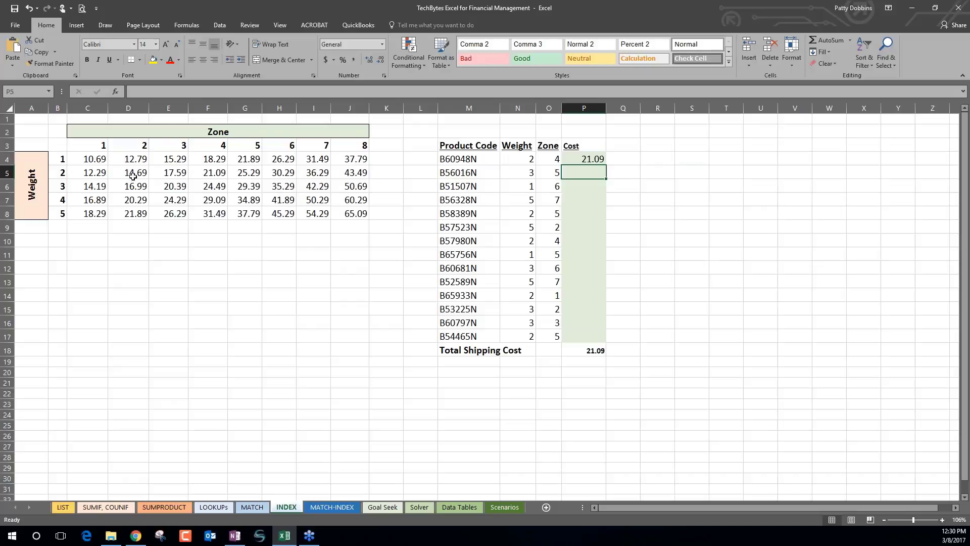
Fill the P4 INDEX formula down to P17 and check the copied formulas and the Total Shipping Cost formula.
click(212, 172)
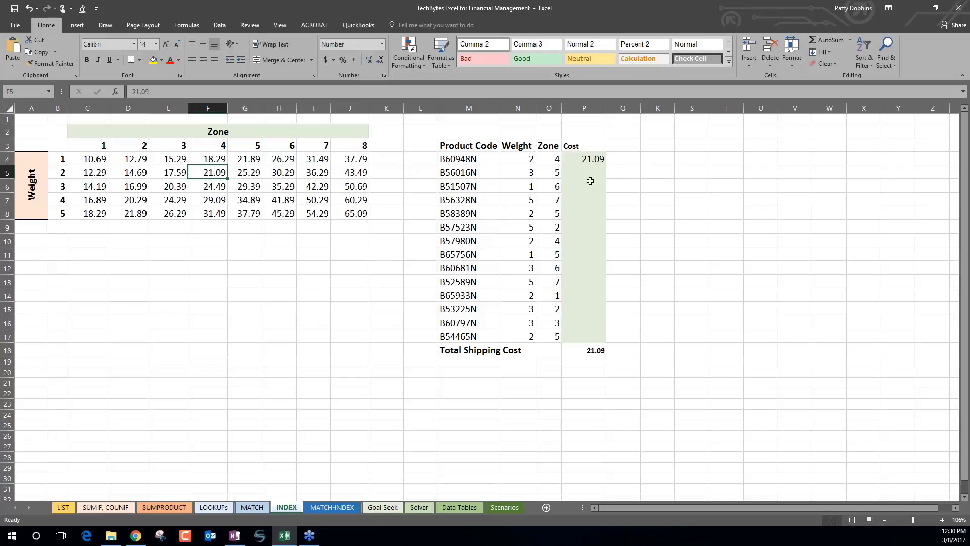
click(595, 160)
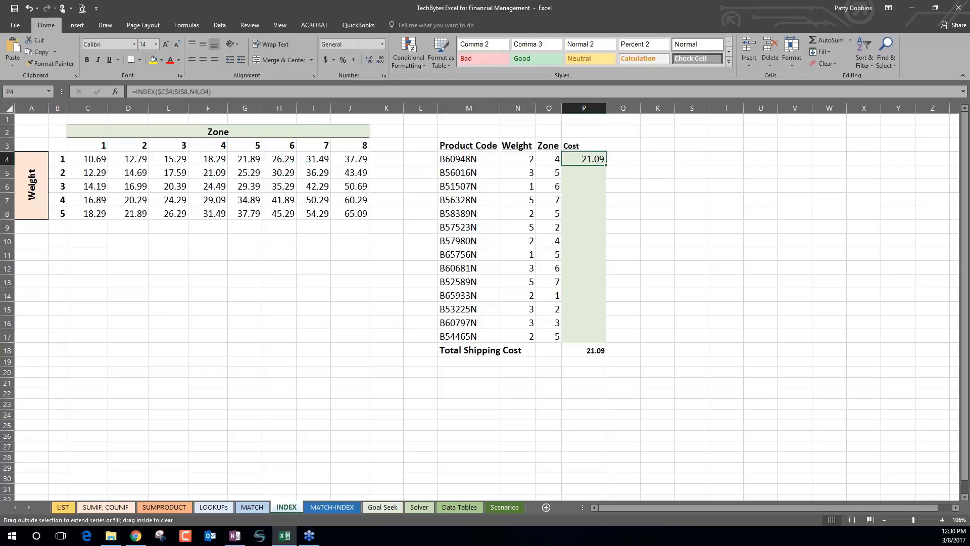
double_click(605, 165)
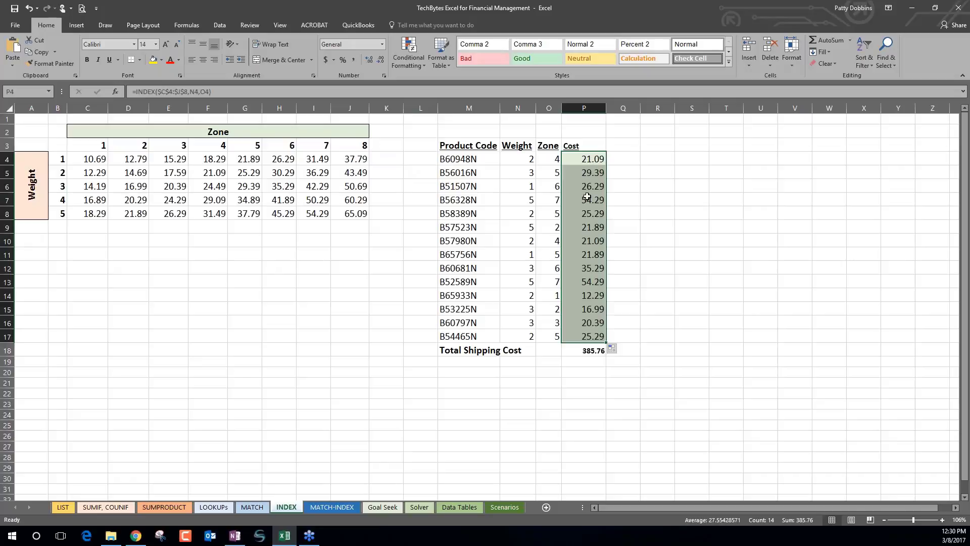
click(591, 295)
click(587, 186)
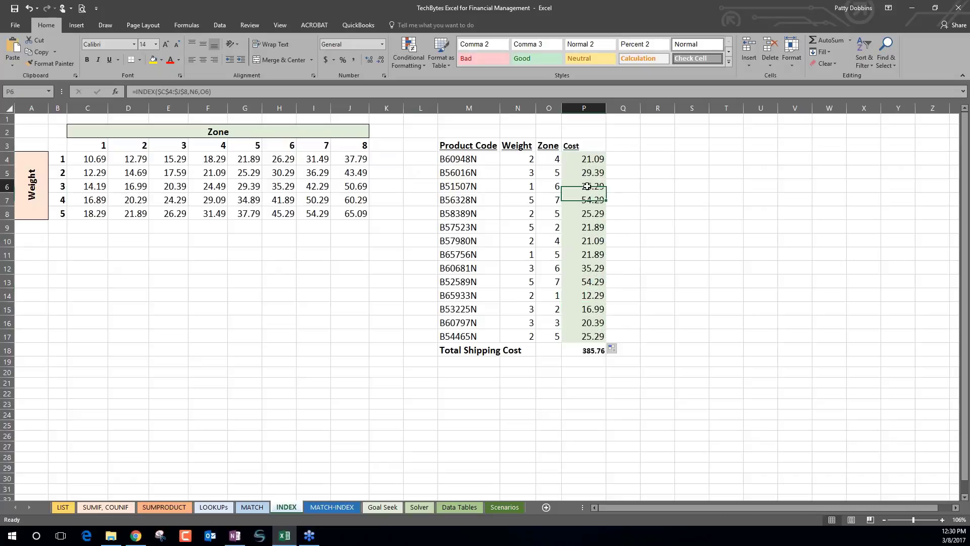
click(589, 336)
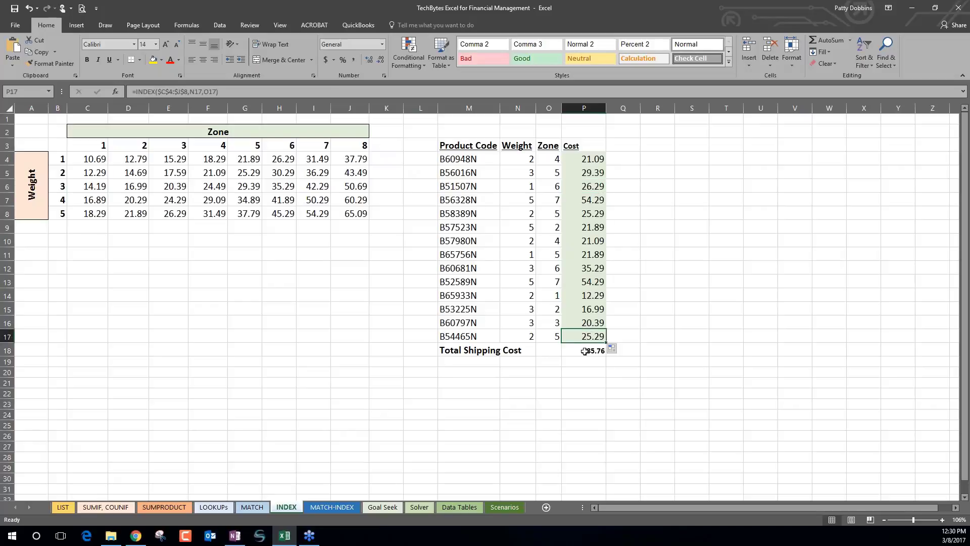
click(586, 351)
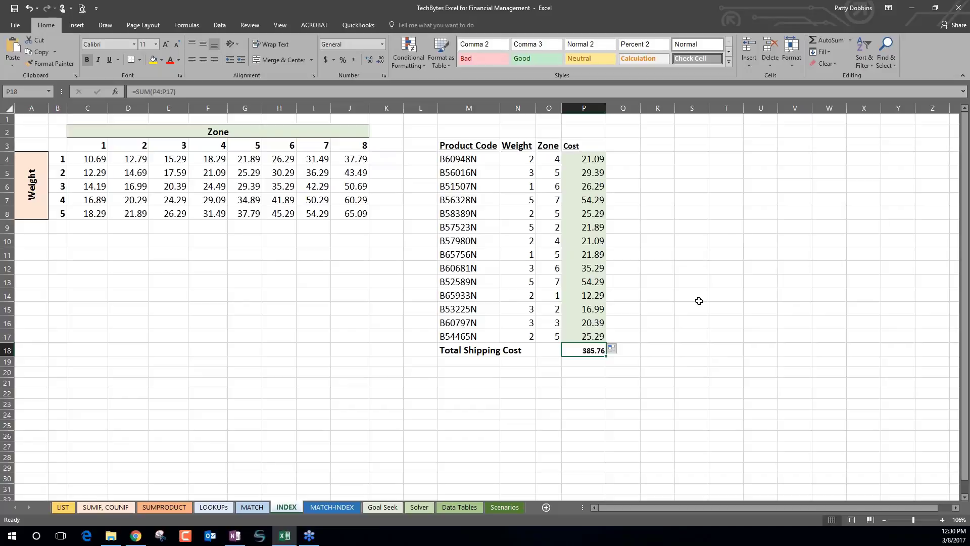
Open the MATCH-INDEX sheet and examine the Month, Item and Month Location cells.
click(323, 508)
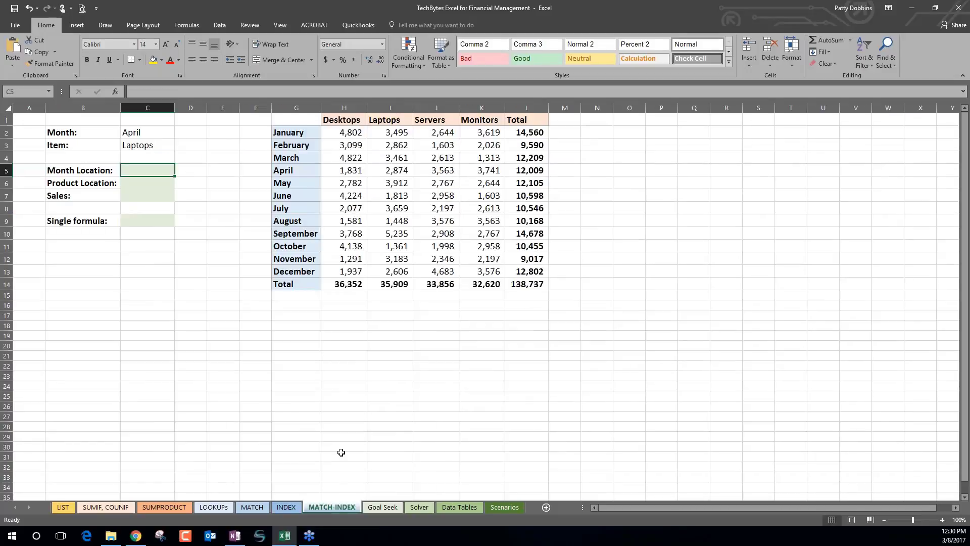
click(357, 410)
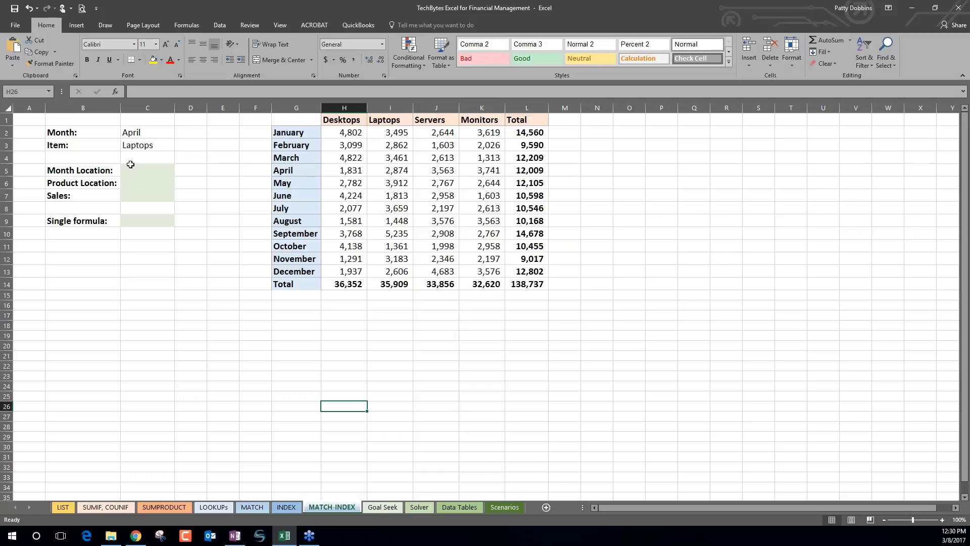
click(141, 134)
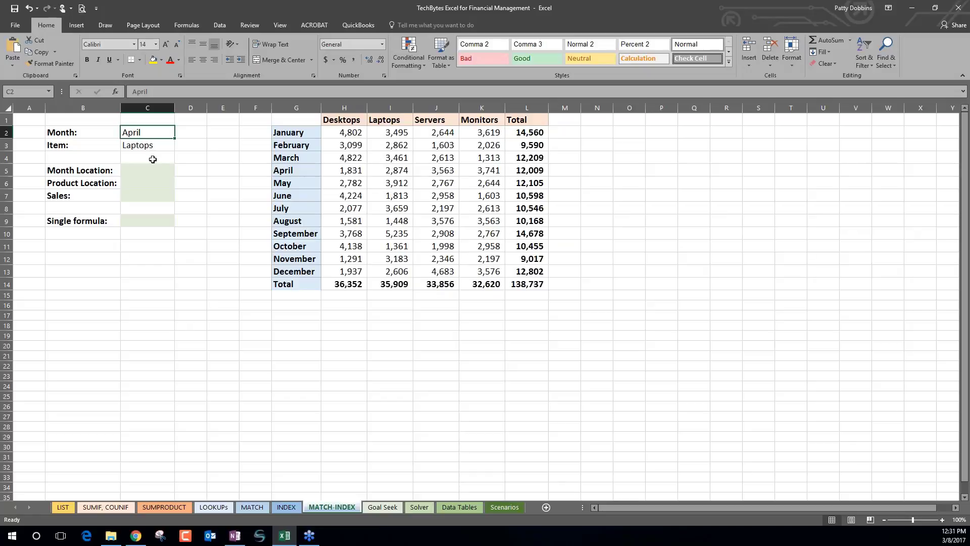
key(Return)
click(152, 171)
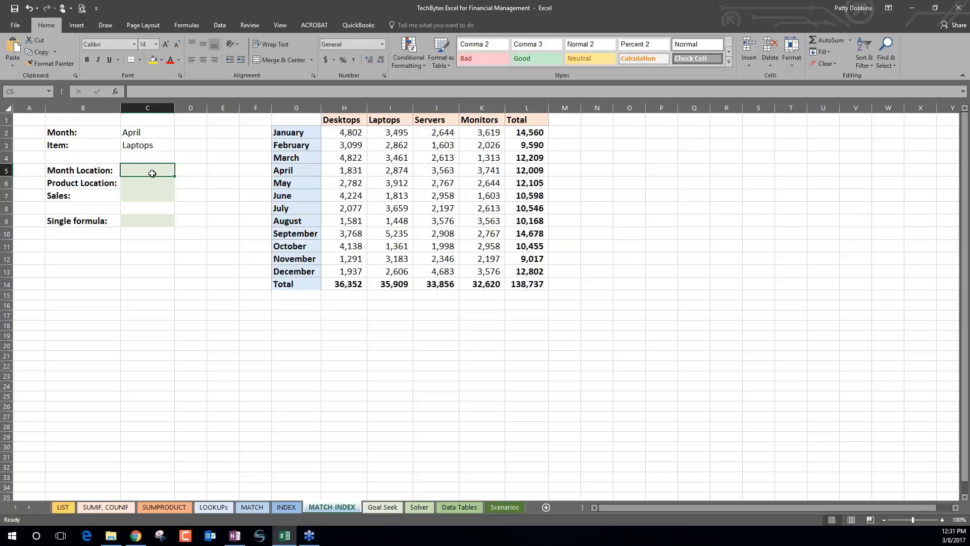
key(alt+Tab)
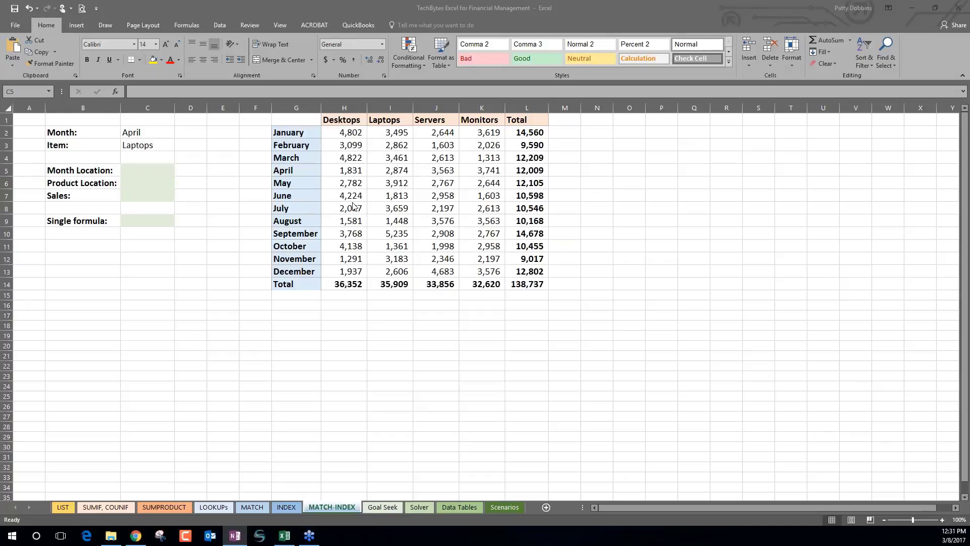
Start a MATCH formula in the Month Location cell C5 with the month in C2 as the lookup value.
click(162, 169)
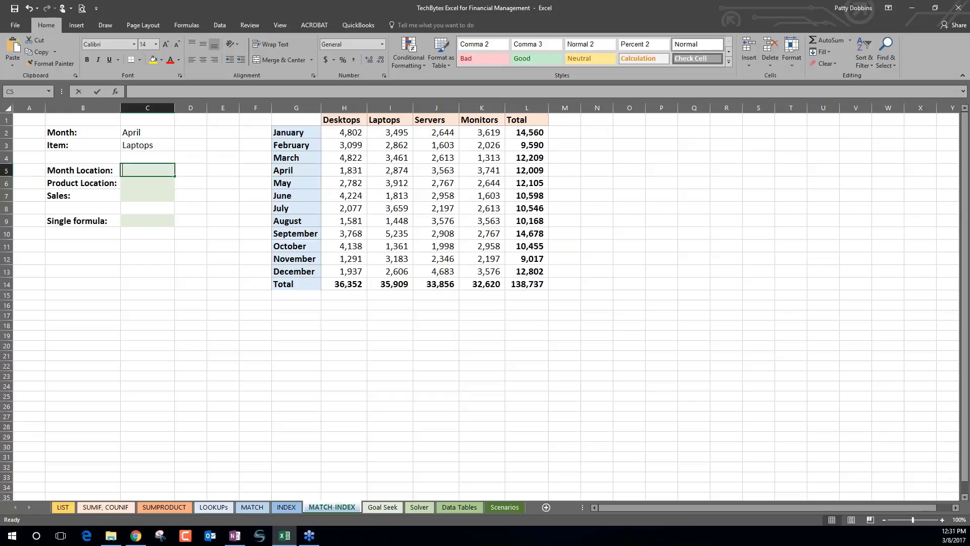
text(=math)
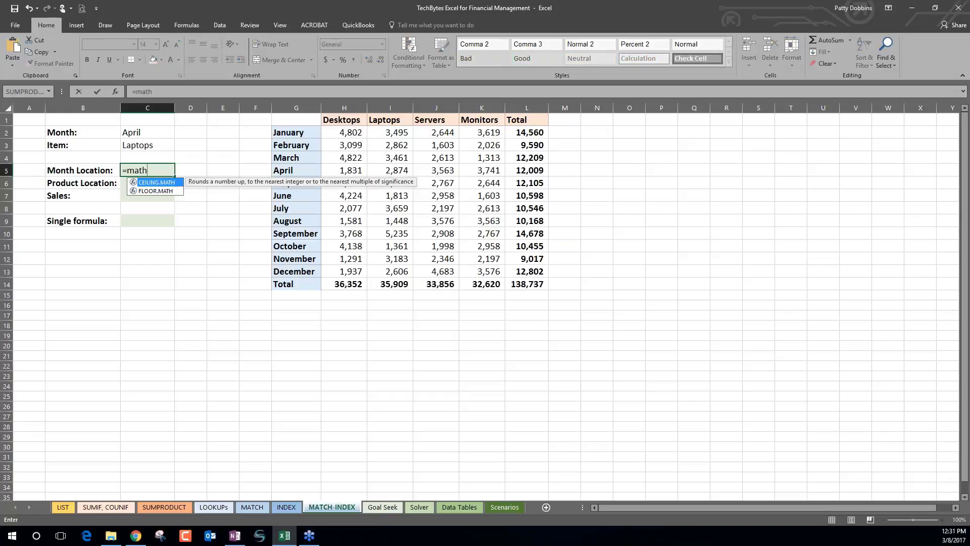
key(BackSpace)
key(BackSpace)
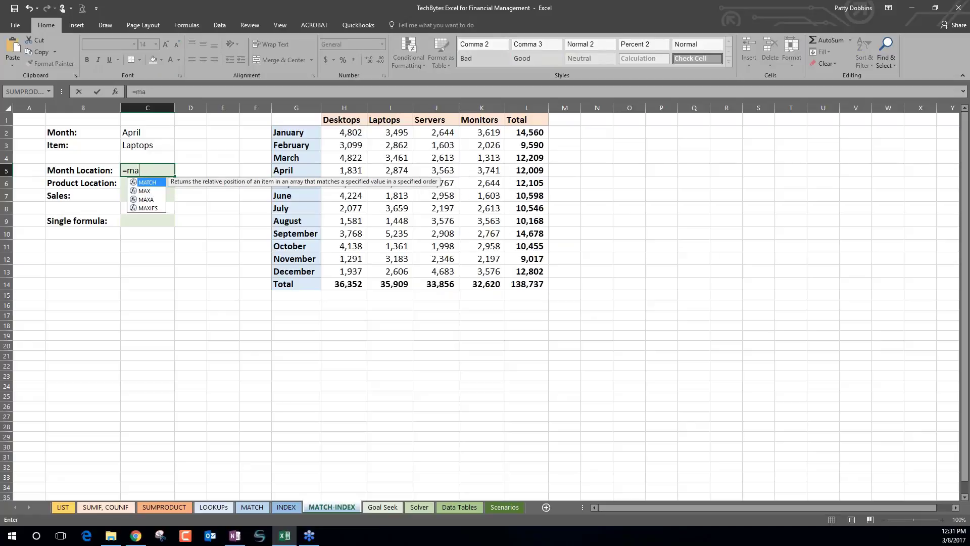
text(t)
key(Tab)
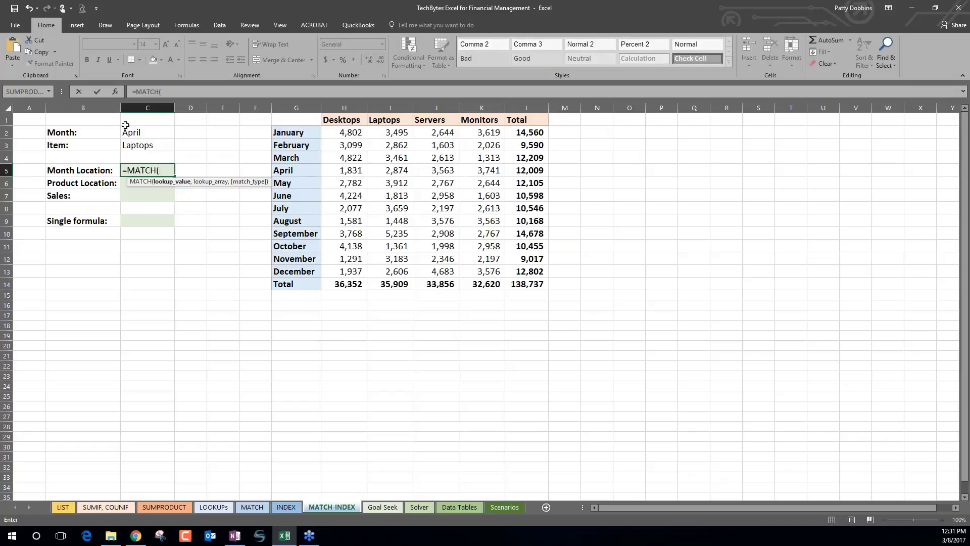
click(145, 132)
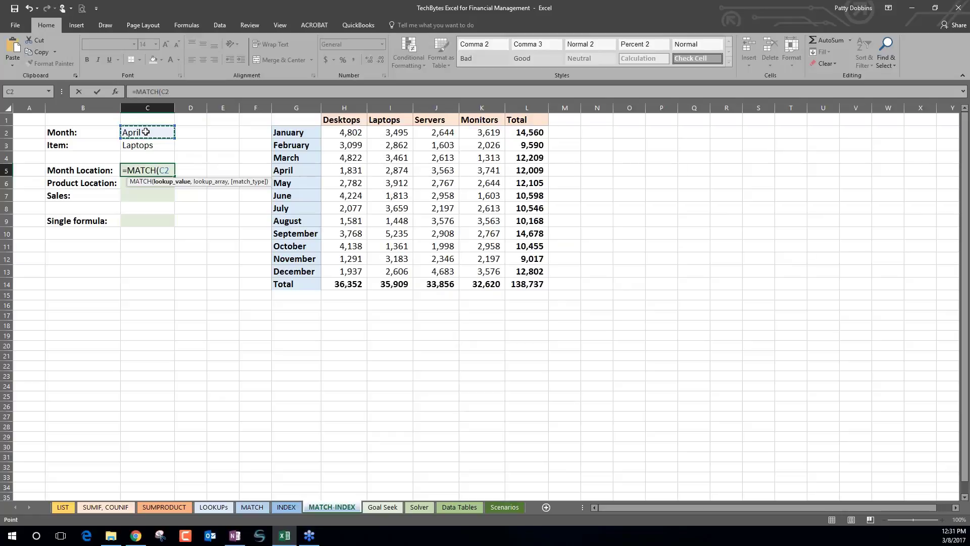
Complete the C5 MATCH formula with the month names G2:G13 as the lookup array and 0 for exact match.
text(,)
click(310, 133)
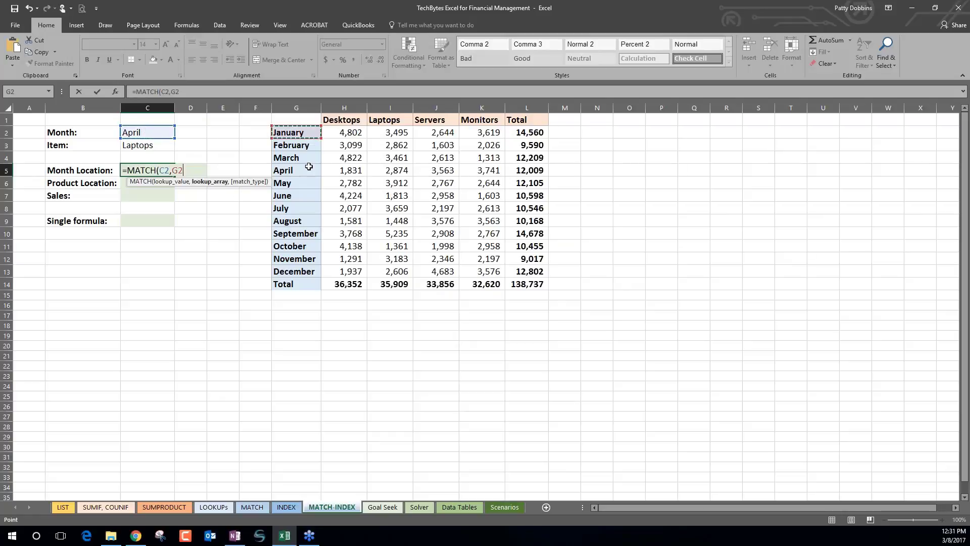
drag(308, 167, 312, 274)
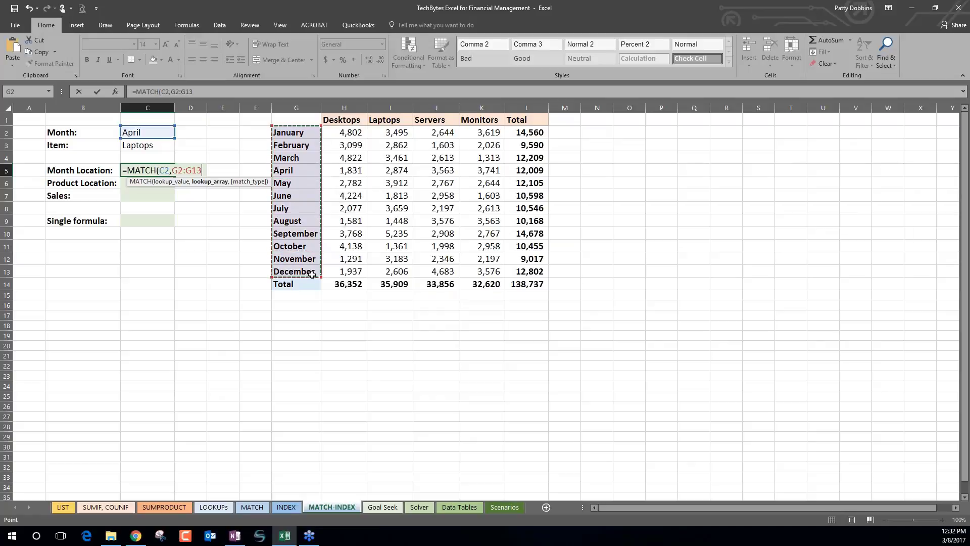
text(,)
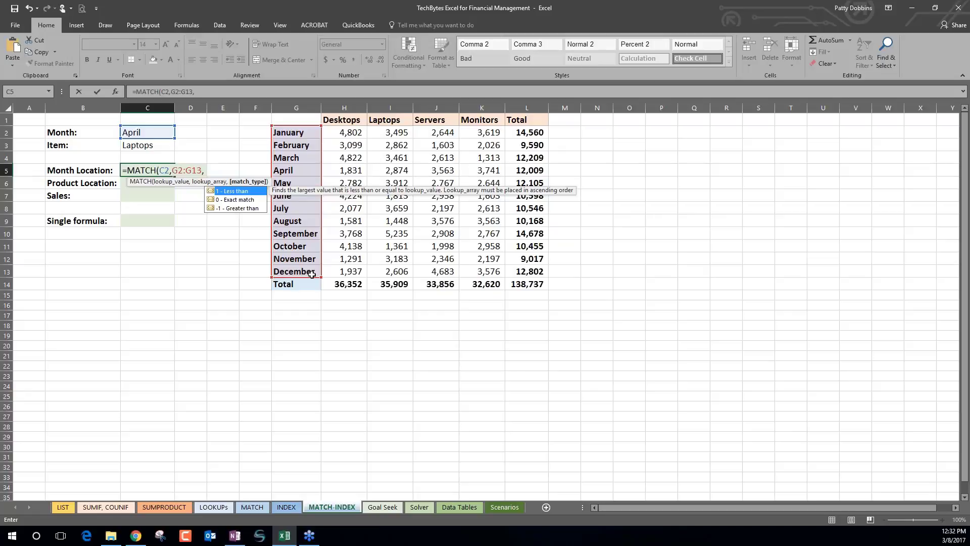
text(0))
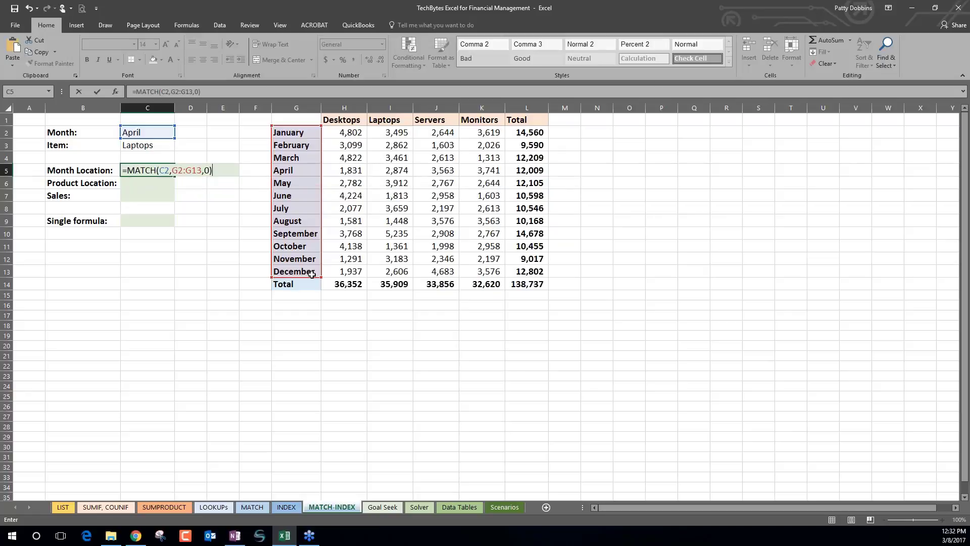
key(Return)
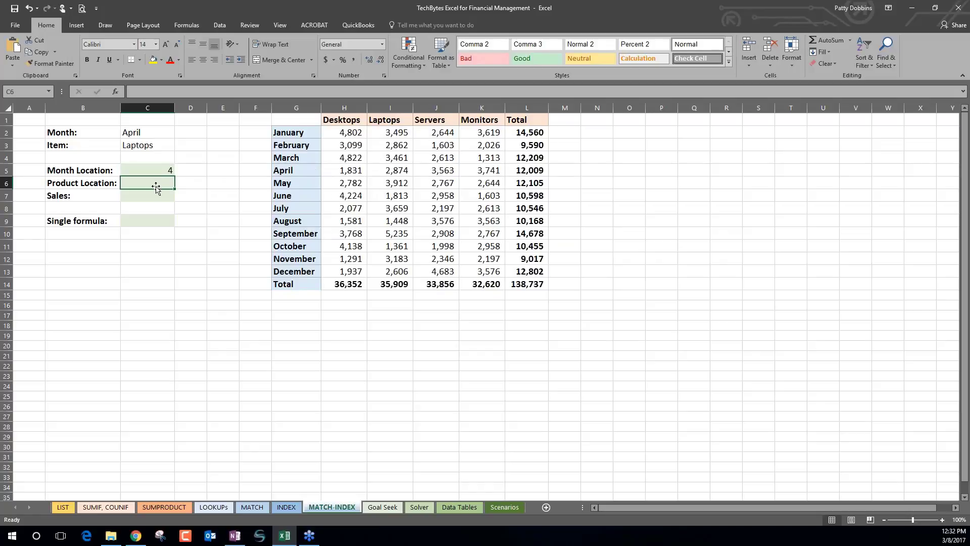
Enter =MATCH(C3,H1:K1,0) in the Product Location cell C6 and check it against the product headings.
text(=)
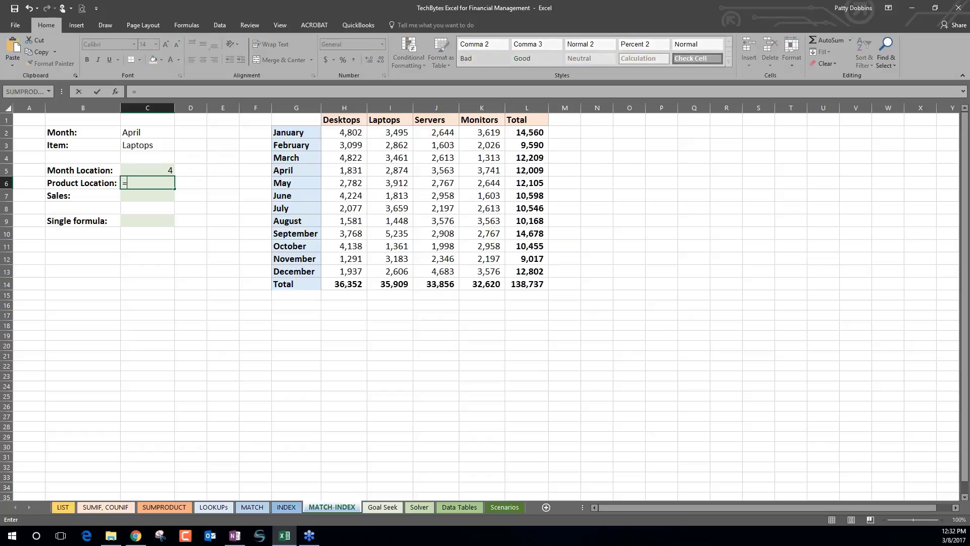
text(match)
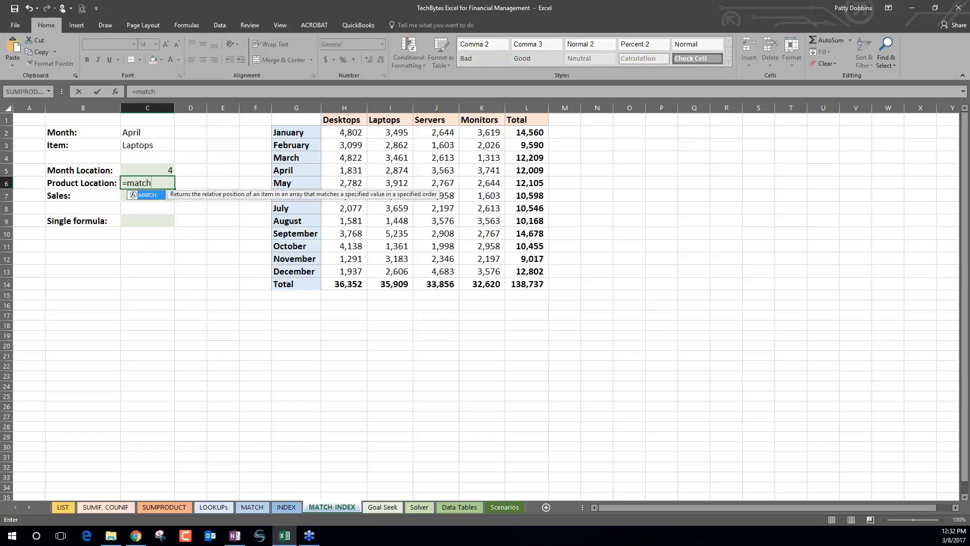
key(Tab)
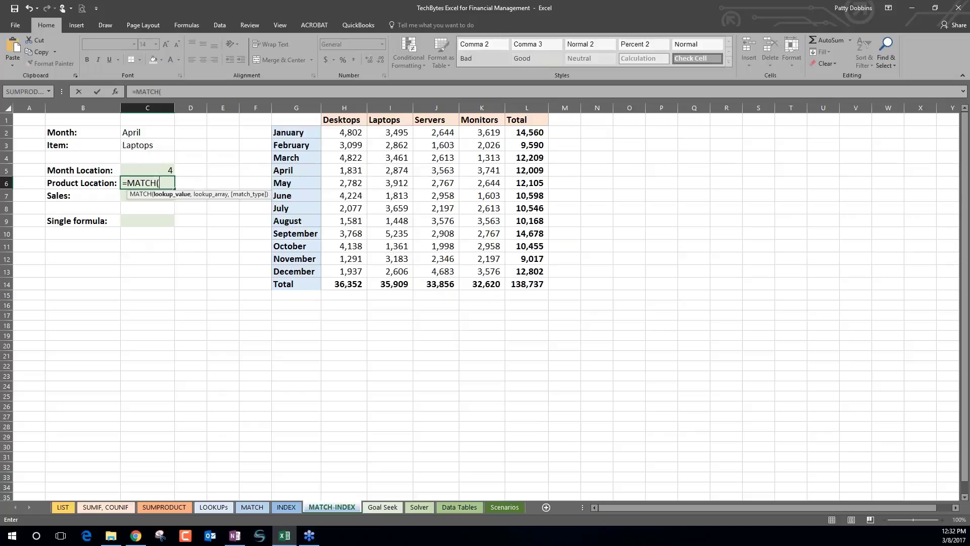
click(141, 145)
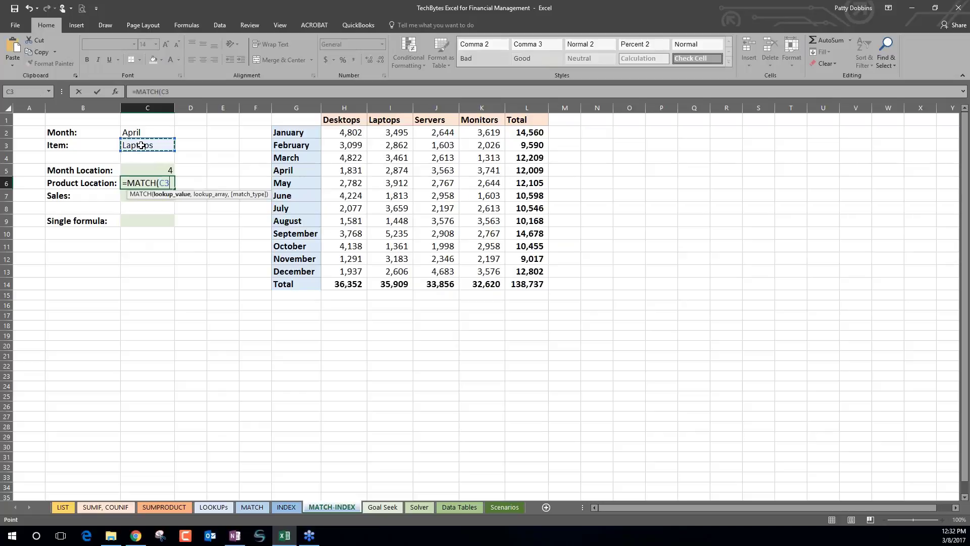
text(,)
click(346, 120)
drag(346, 120, 477, 121)
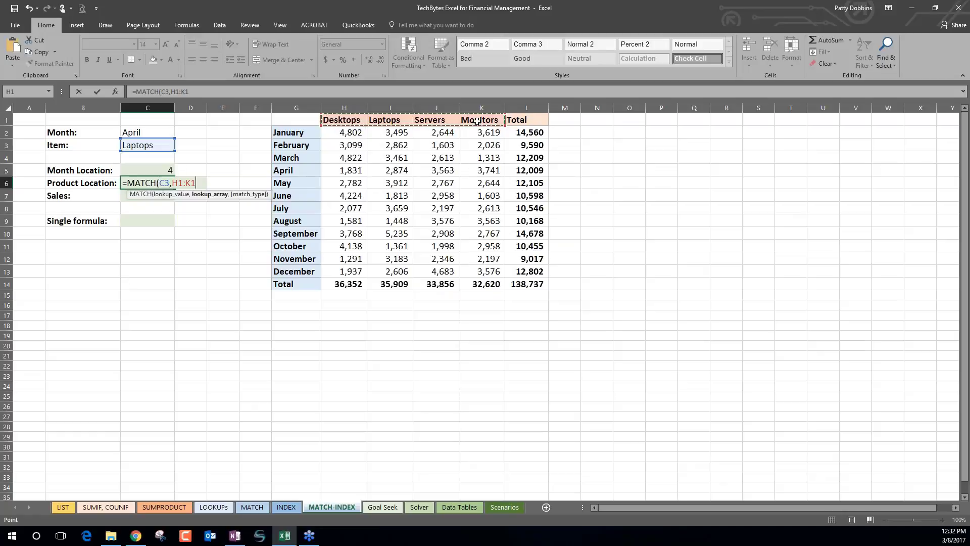
text(,)
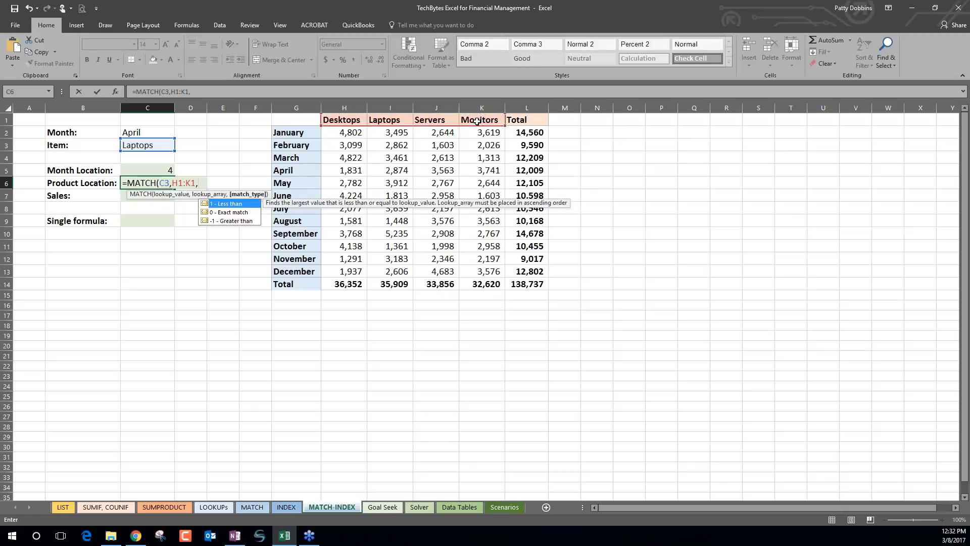
text(0))
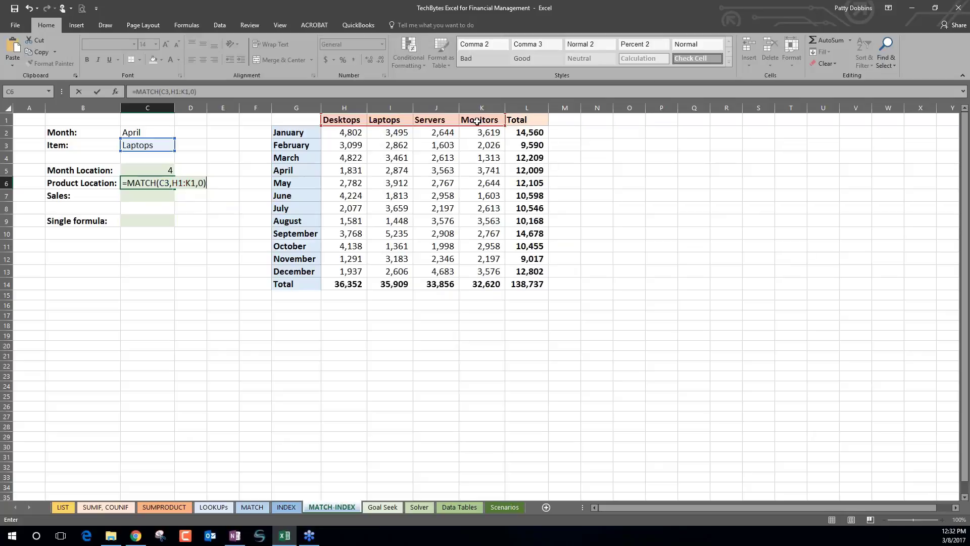
key(Return)
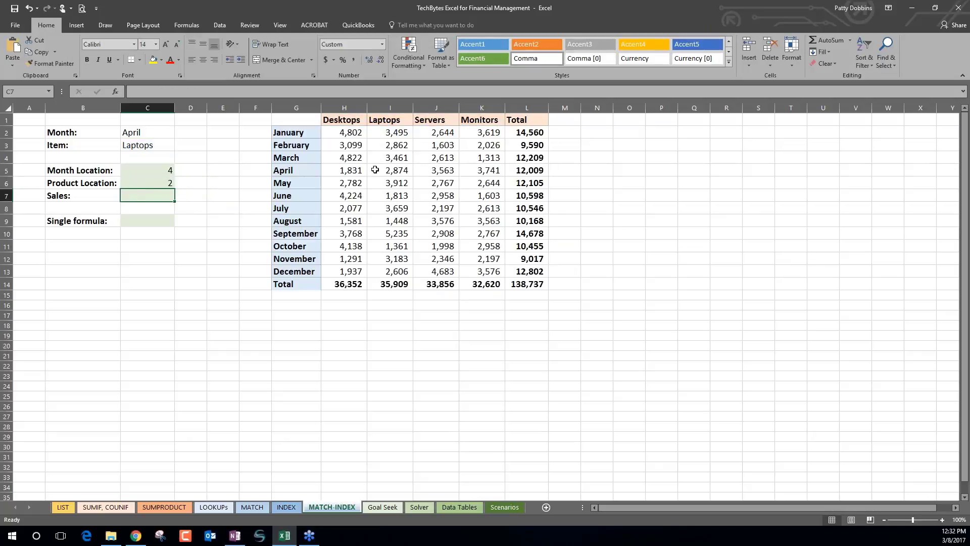
click(142, 184)
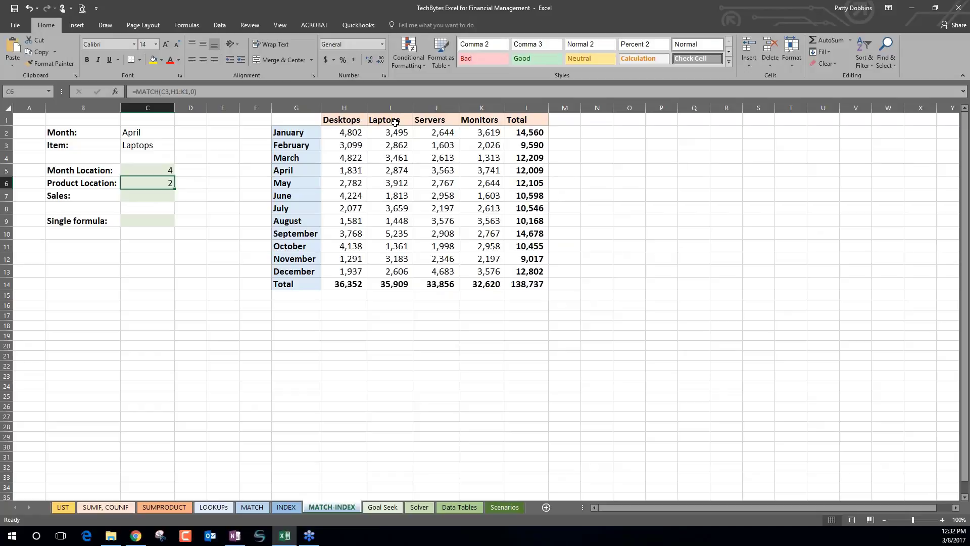
Start an INDEX formula in the Sales cell C7 with the sales range H2:K13 as the array.
click(159, 198)
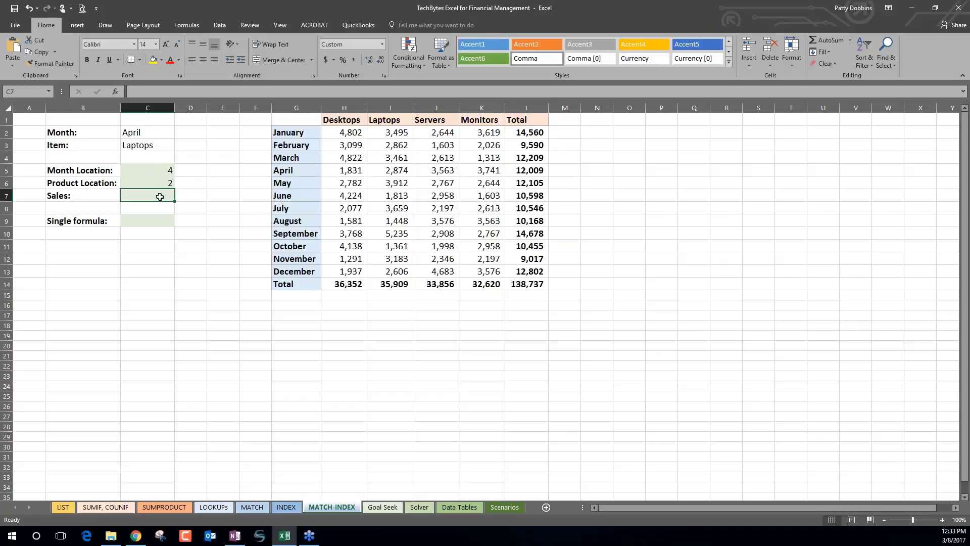
key(F2)
text(=)
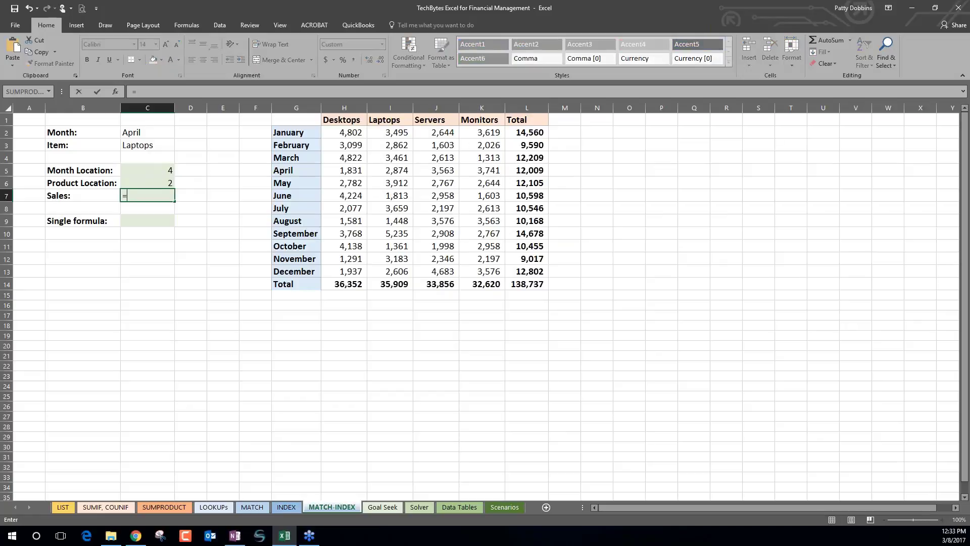
text(INDEX)
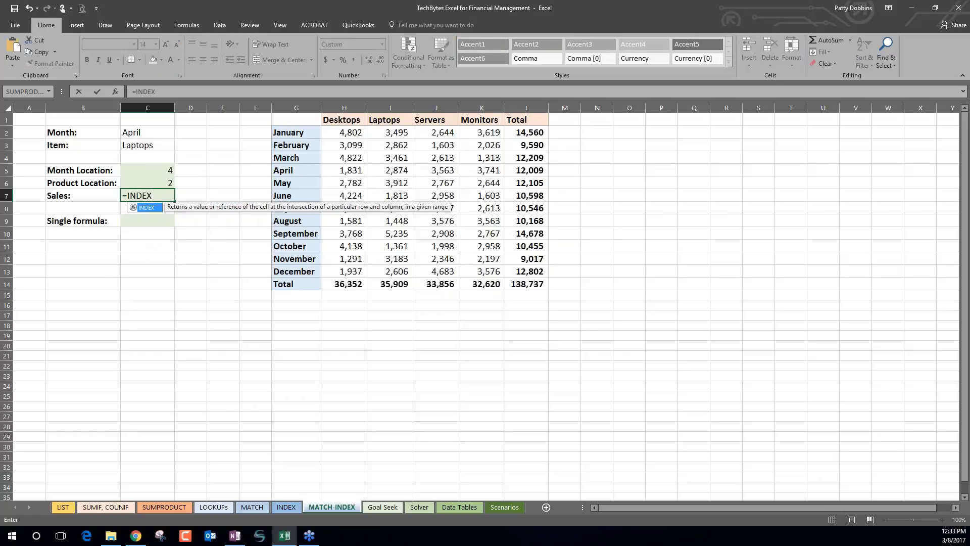
text(()
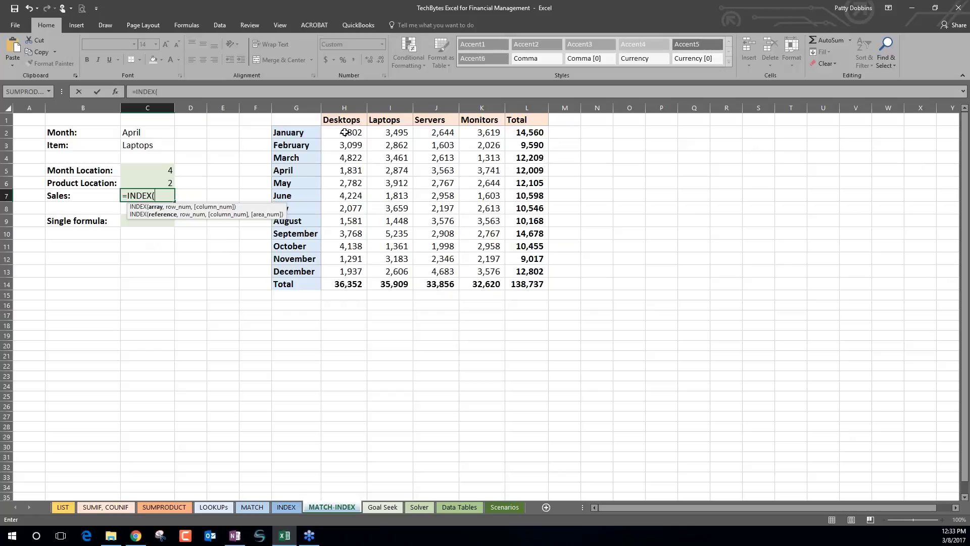
drag(345, 133, 499, 272)
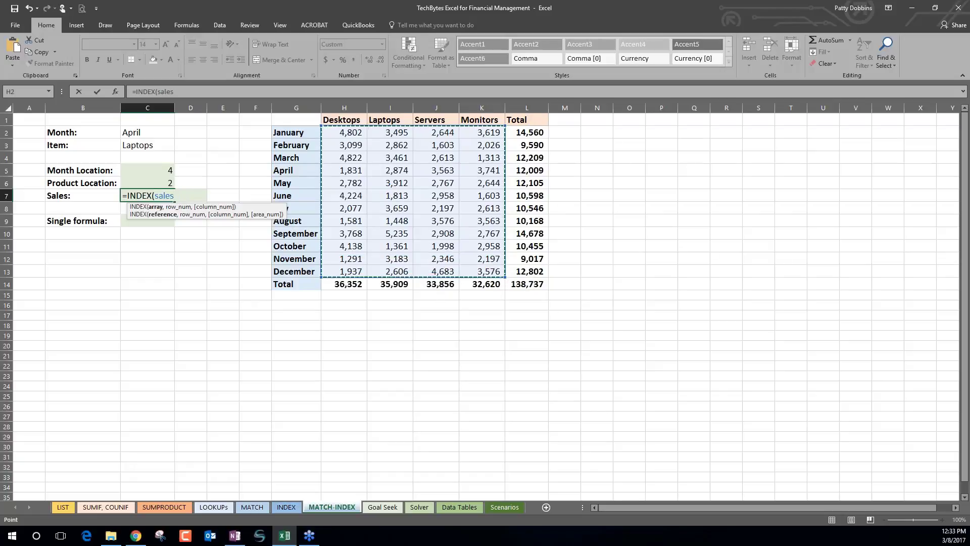
text(,)
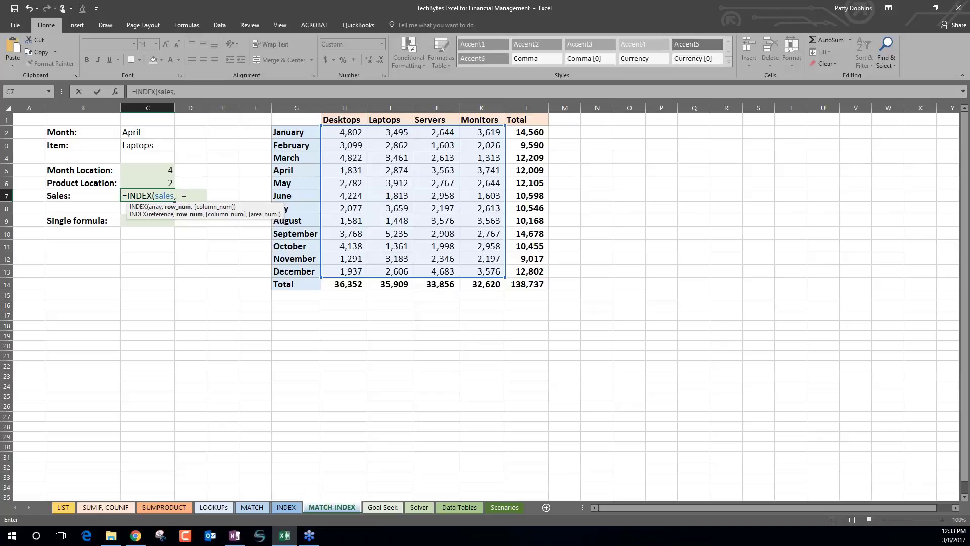
Complete the C7 INDEX formula with C5 as the row number and C6 as the column number.
click(156, 174)
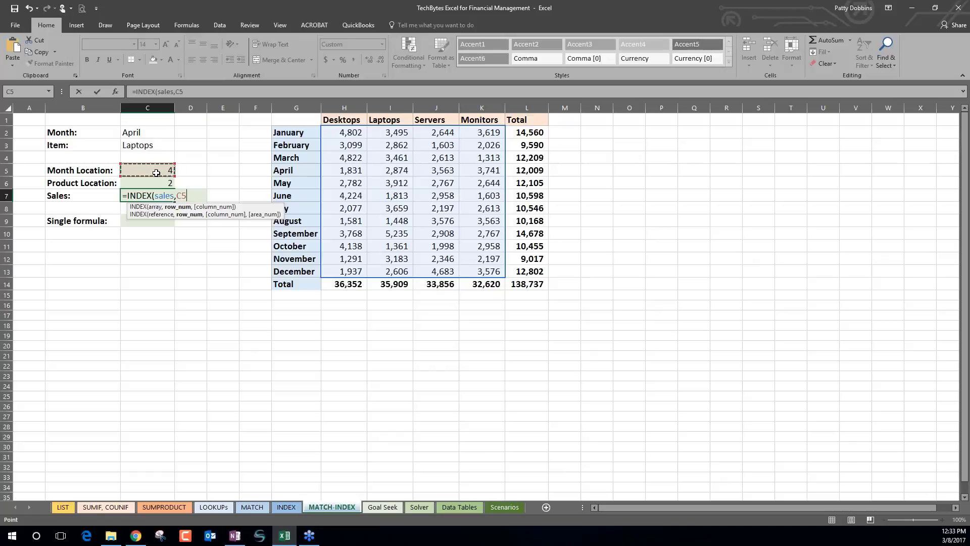
text(,)
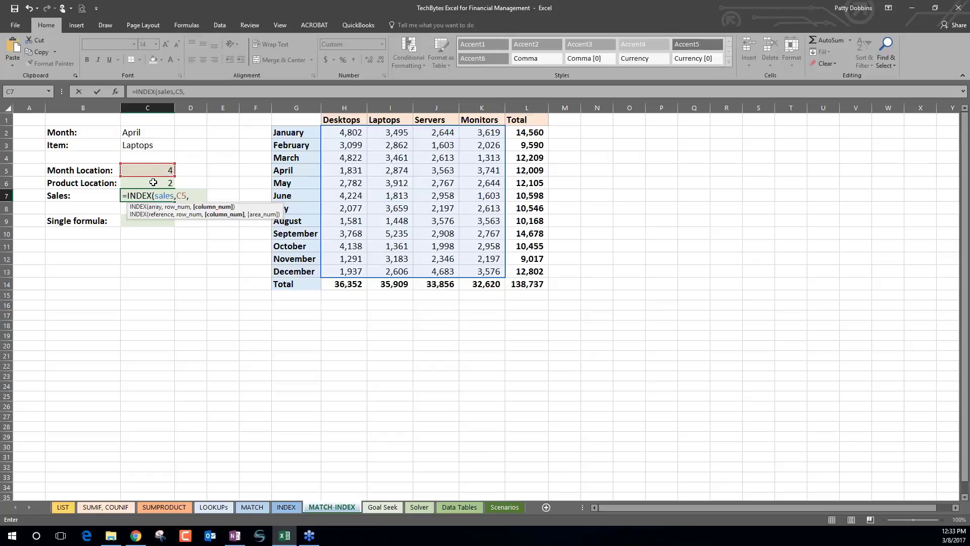
click(153, 182)
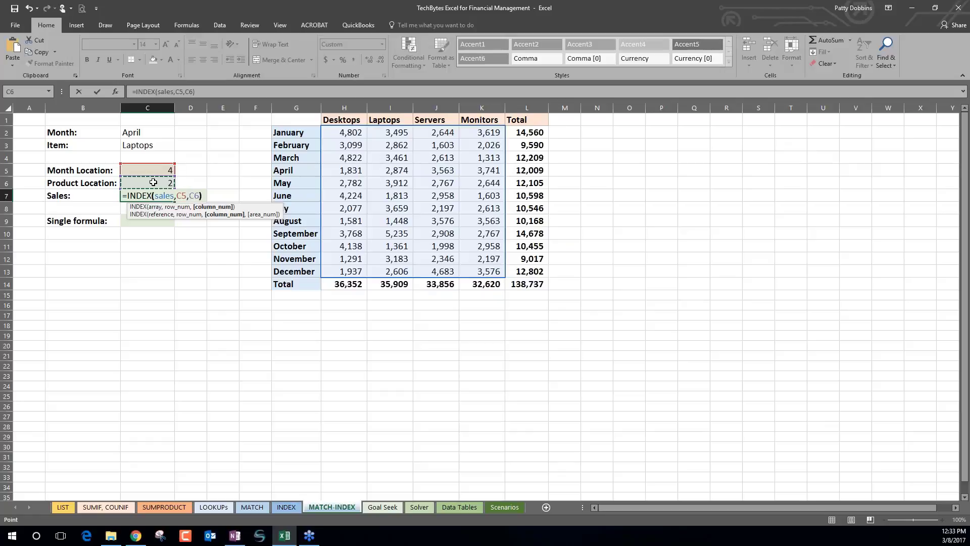
key(Return)
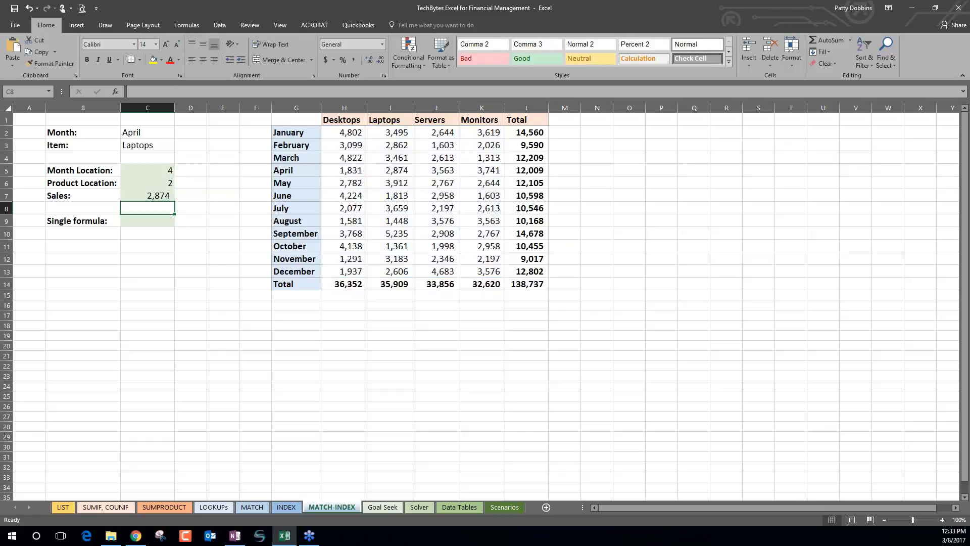
Compare the C7 Sales result with the April Laptops cell in the table and review the formulas in C5:C7.
click(155, 194)
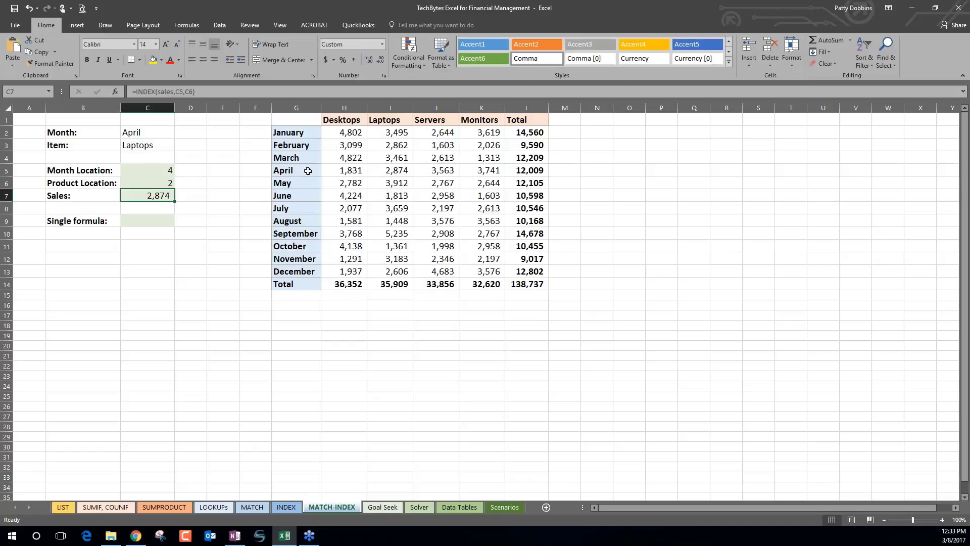
click(399, 170)
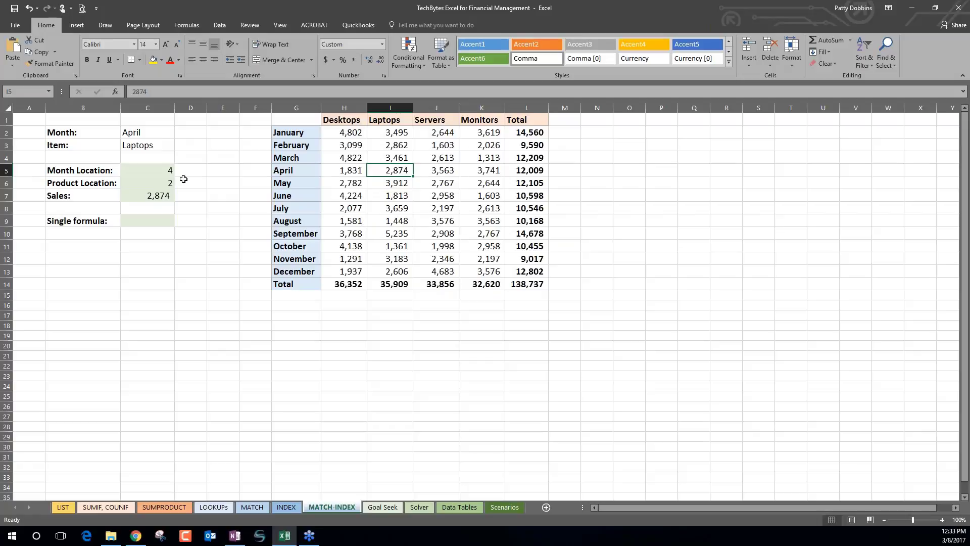
click(151, 171)
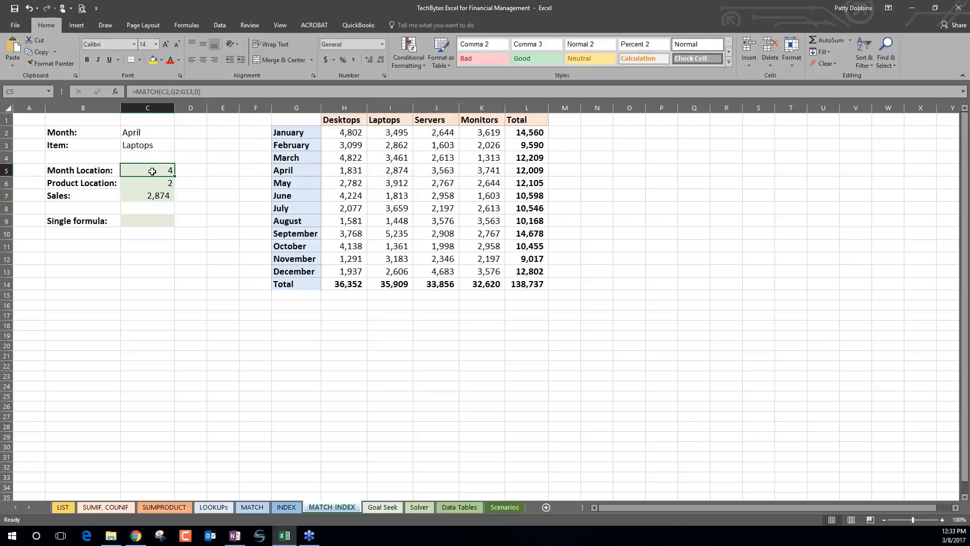
click(154, 183)
click(155, 193)
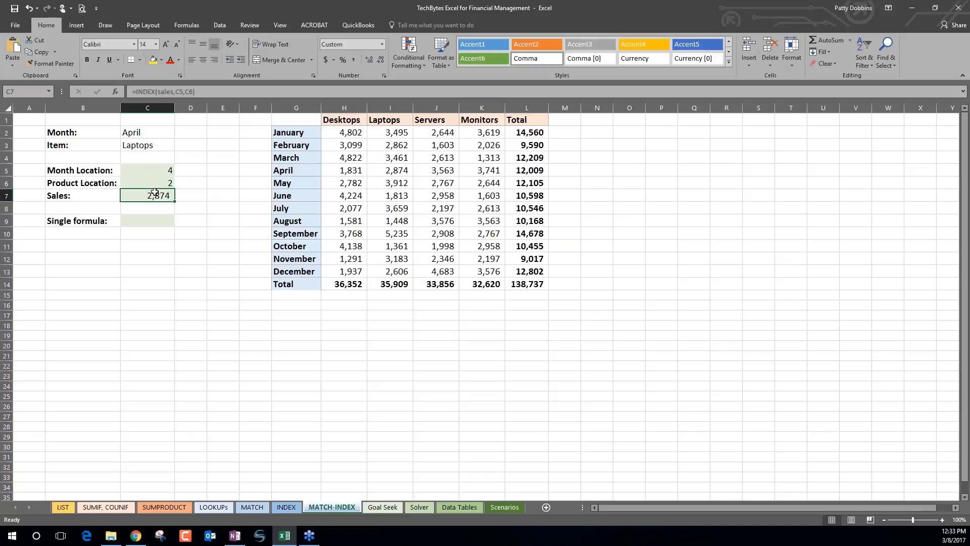
Change the Month in C2 to MAY to test the sales lookup.
click(153, 133)
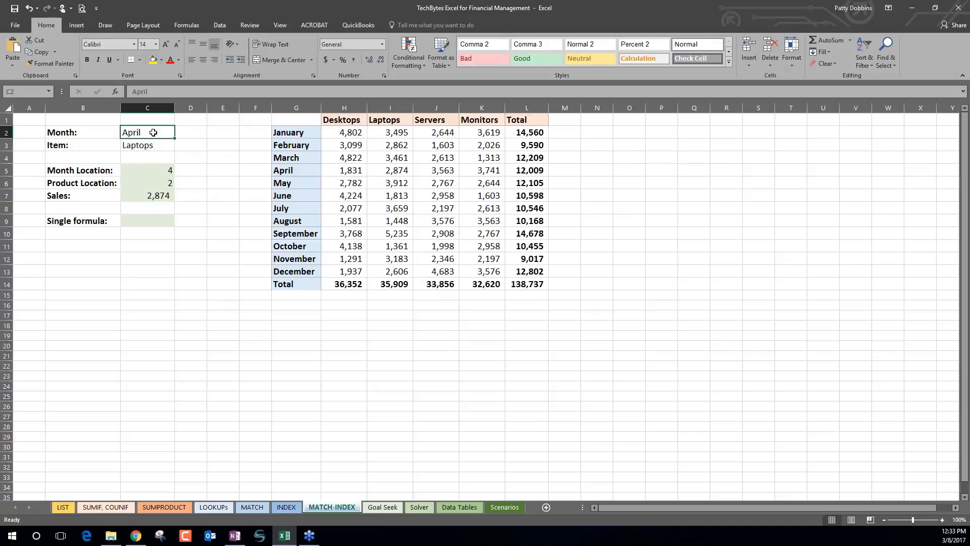
text(MAY)
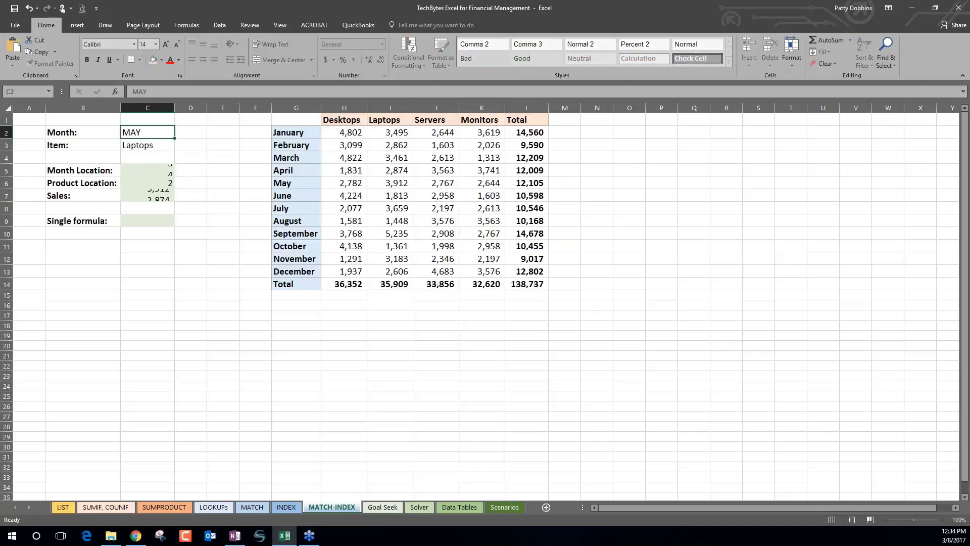
Change the Month in C2 to july to test the sales lookup with another month.
key(Return)
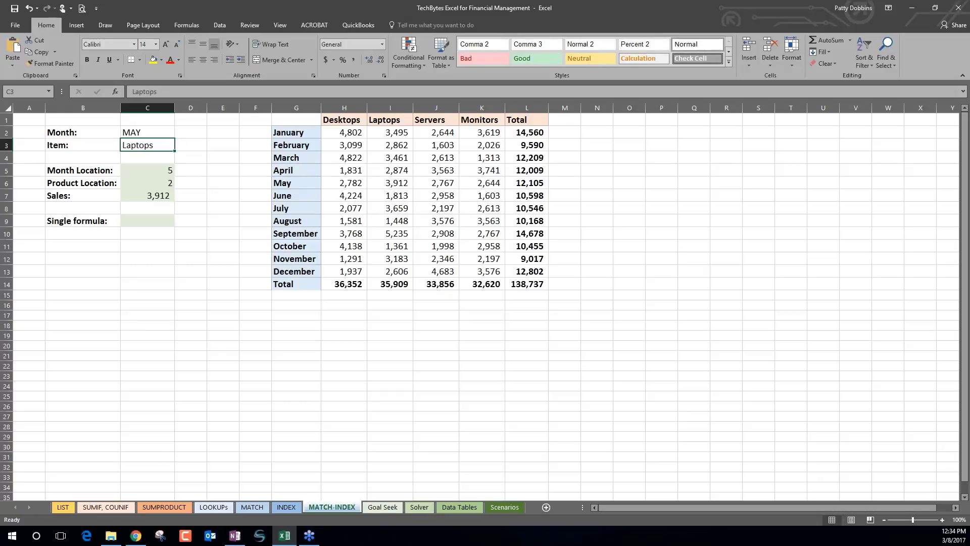
click(153, 133)
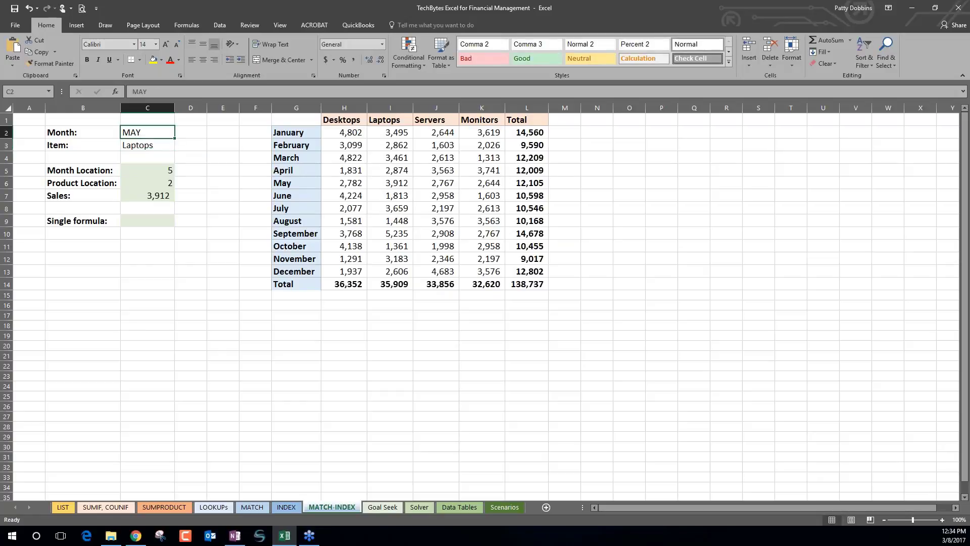
text(july)
key(Return)
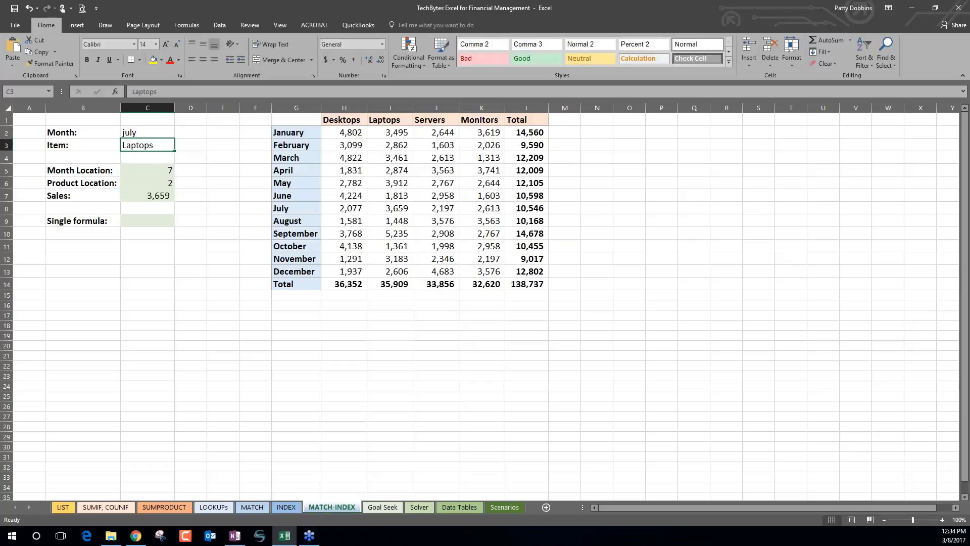
Set the Month in C2 to April.
click(148, 132)
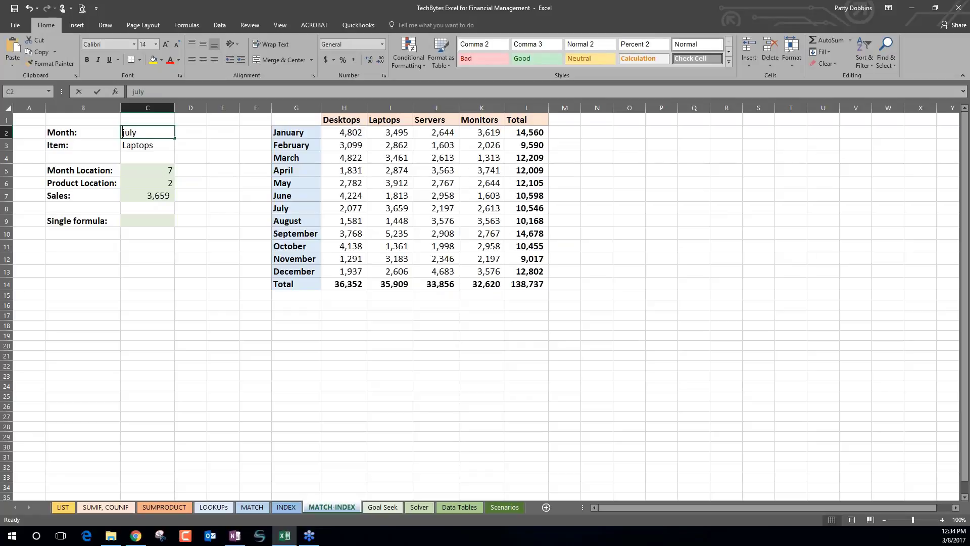
text(Ap)
text(ril)
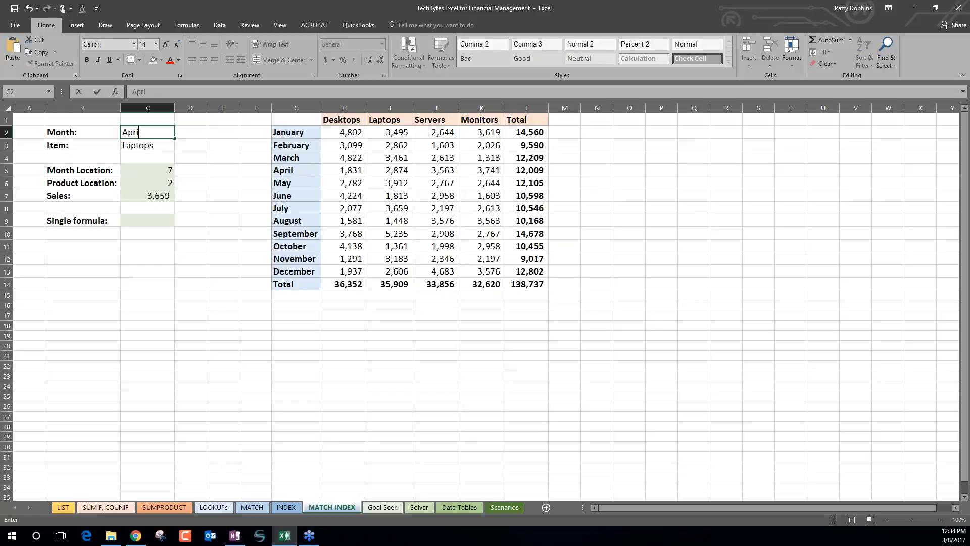
key(Return)
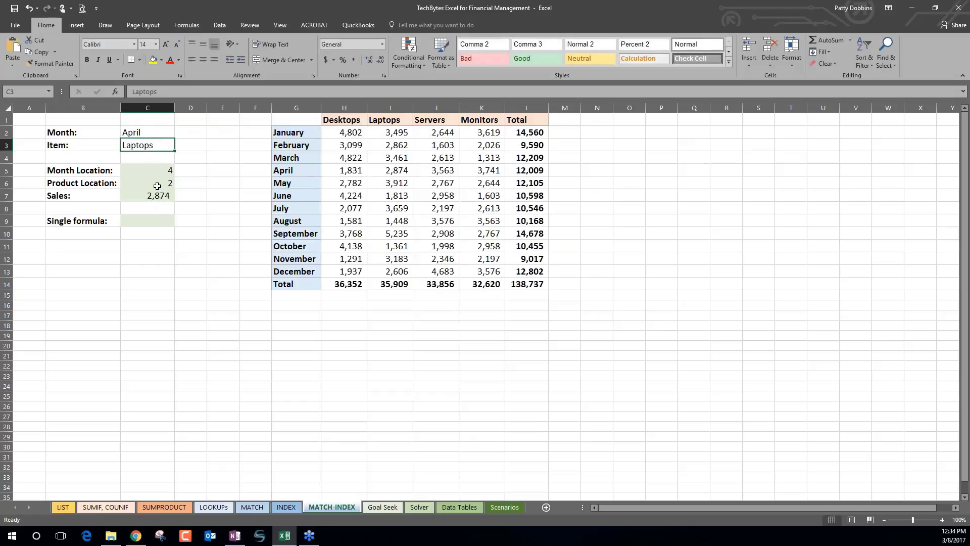
Review the two MATCH formulas in C5 and C6 and the INDEX formula in C7 against the Single formula cell.
click(156, 226)
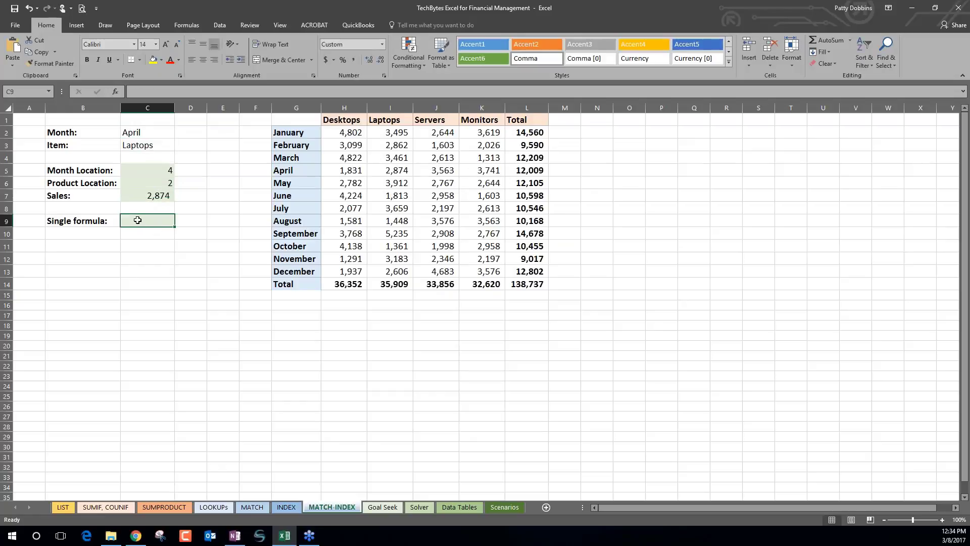
click(163, 171)
click(161, 183)
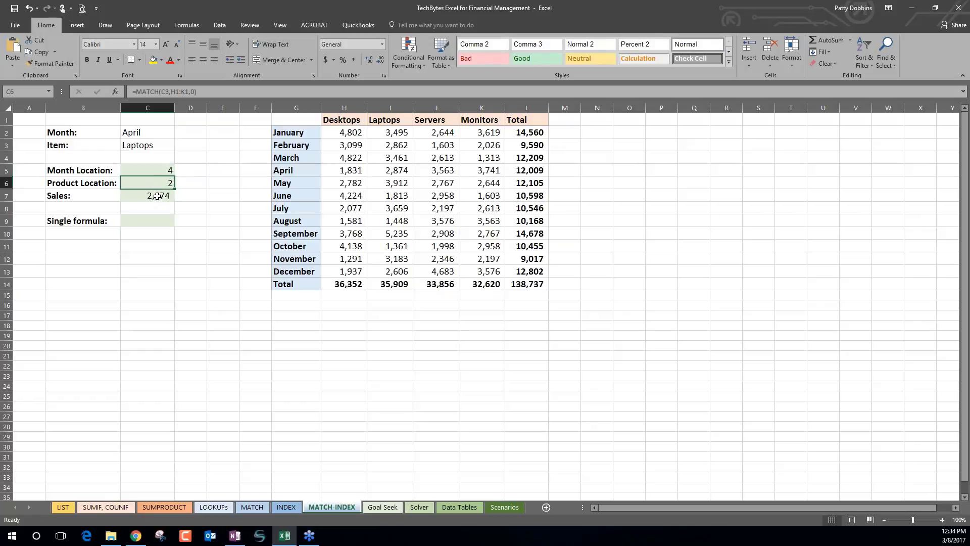
click(157, 196)
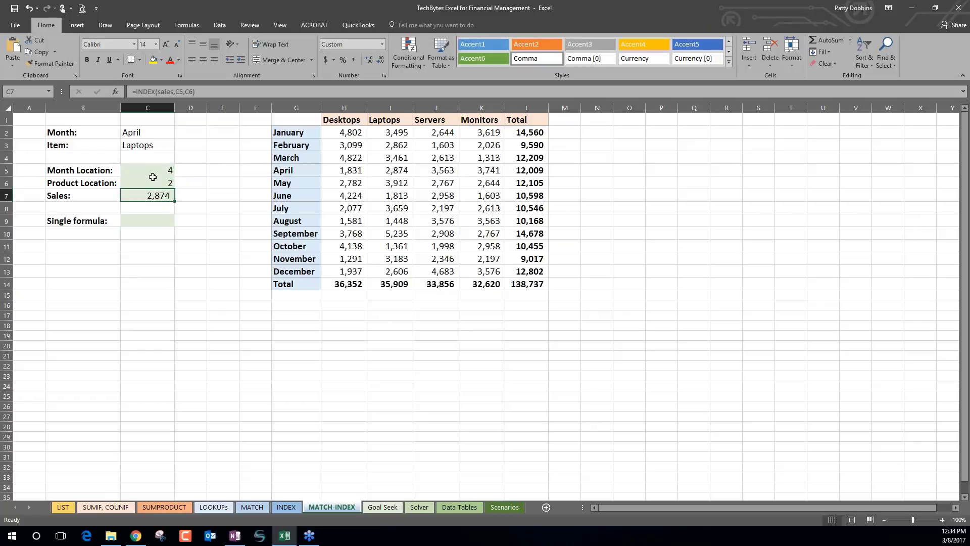
click(151, 220)
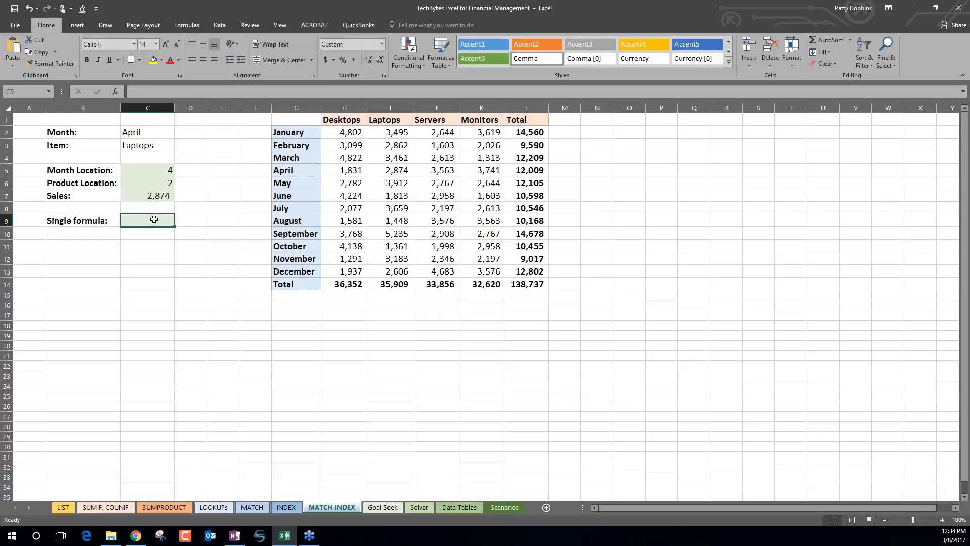
Copy the INDEX(sales,C5,C6) text without its equals sign from the Sales formula in C7 into the Single formula cell C9.
click(155, 196)
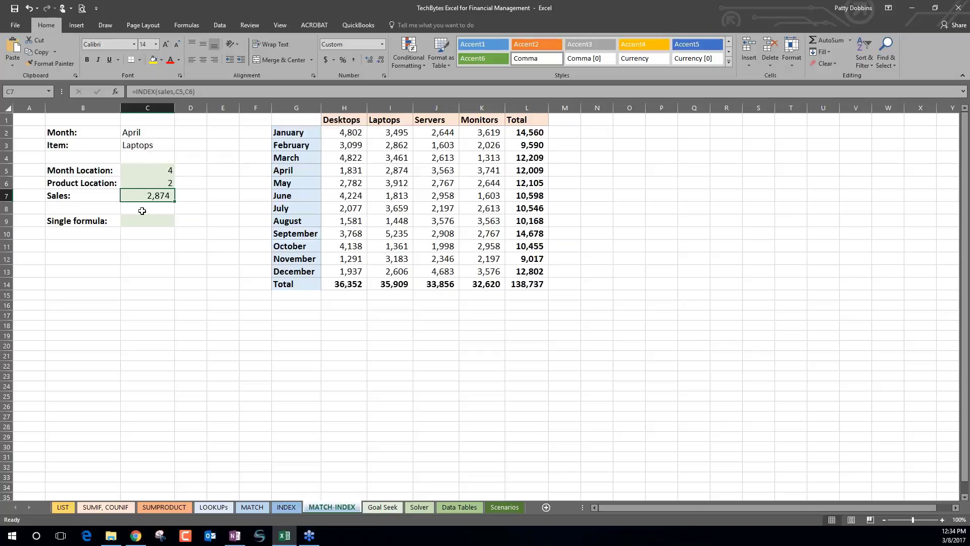
click(190, 92)
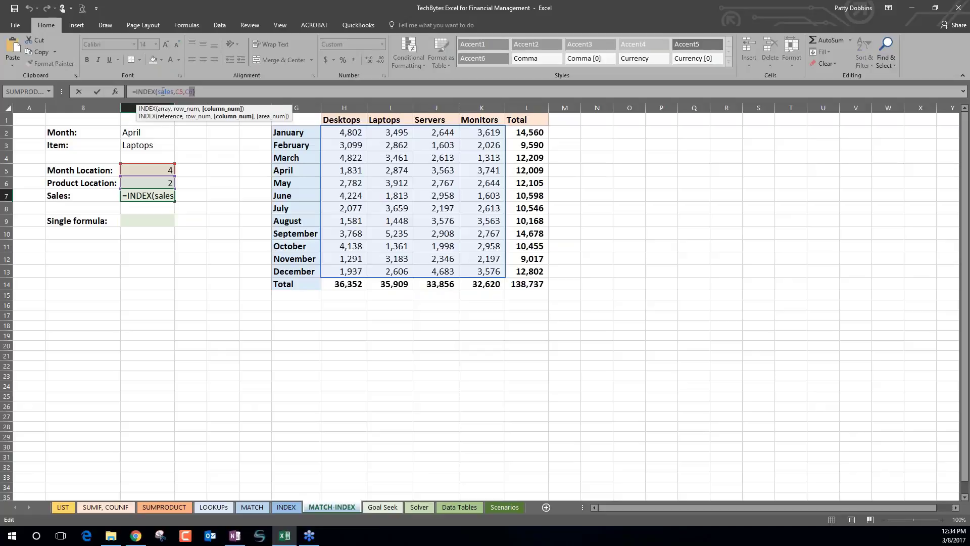
click(158, 91)
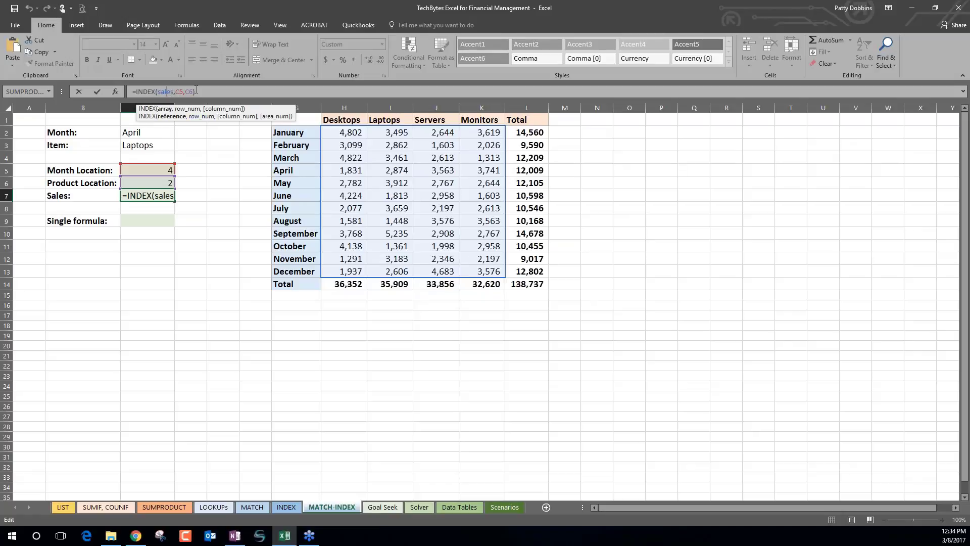
drag(197, 90, 135, 90)
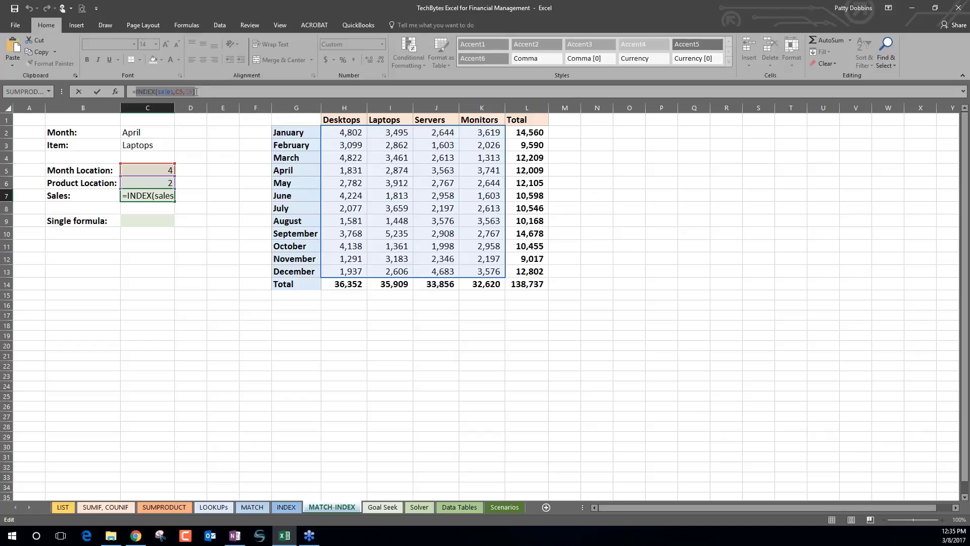
key(ctrl+x)
click(159, 219)
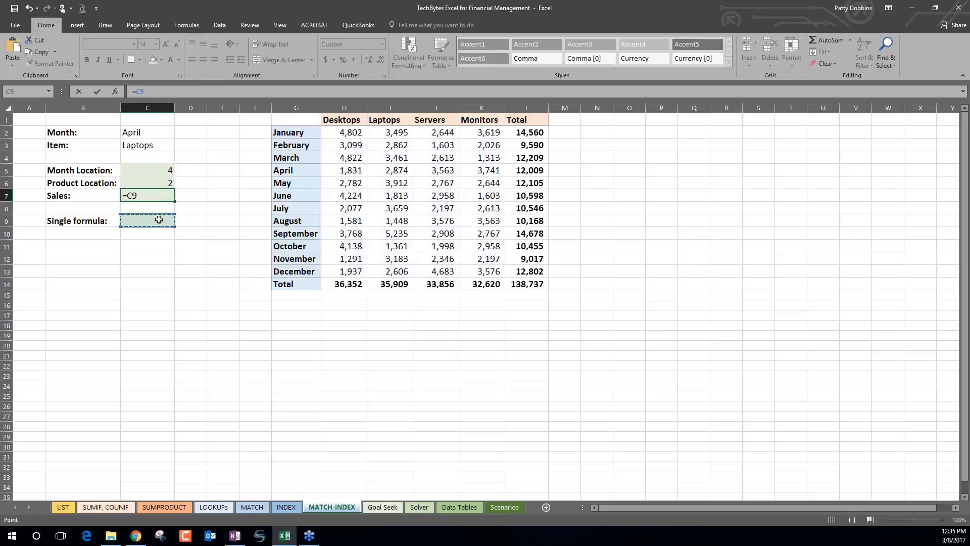
key(Escape)
click(159, 219)
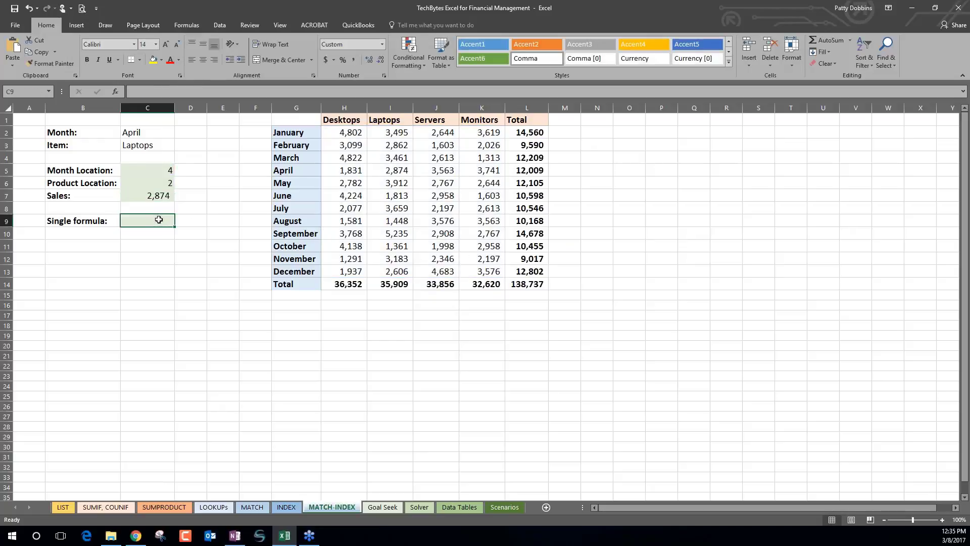
key(ctrl+v)
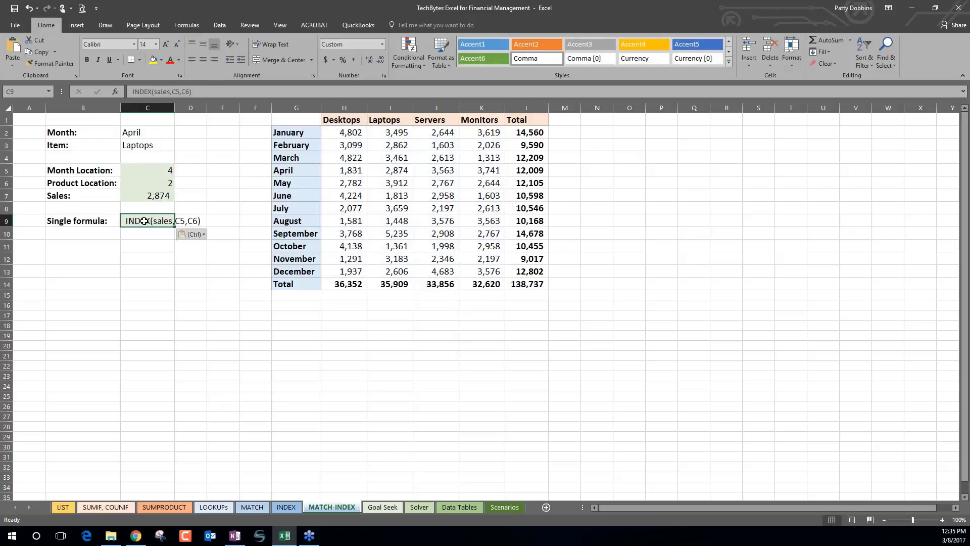
Add an equals sign before the pasted text in C9 to make it the formula =INDEX(sales,C5,C6).
click(133, 92)
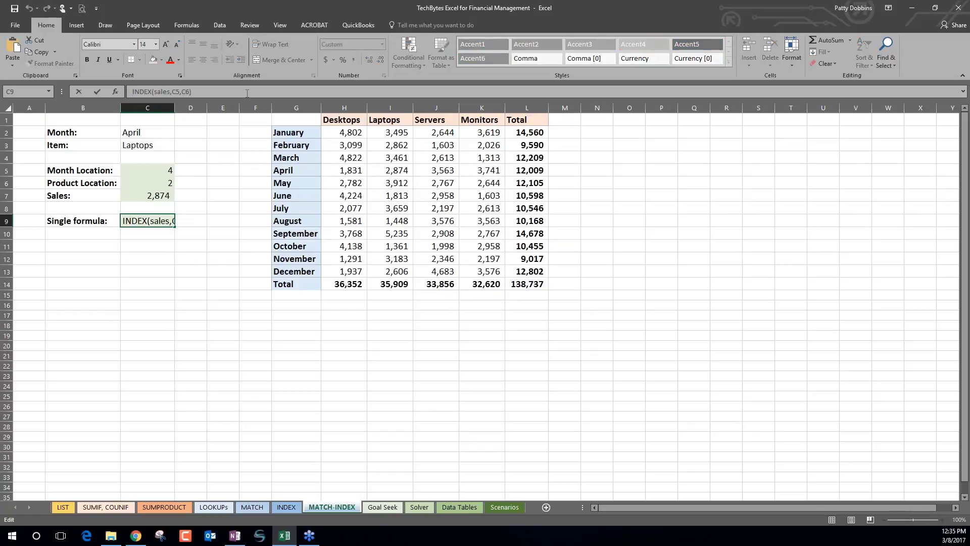
text(=)
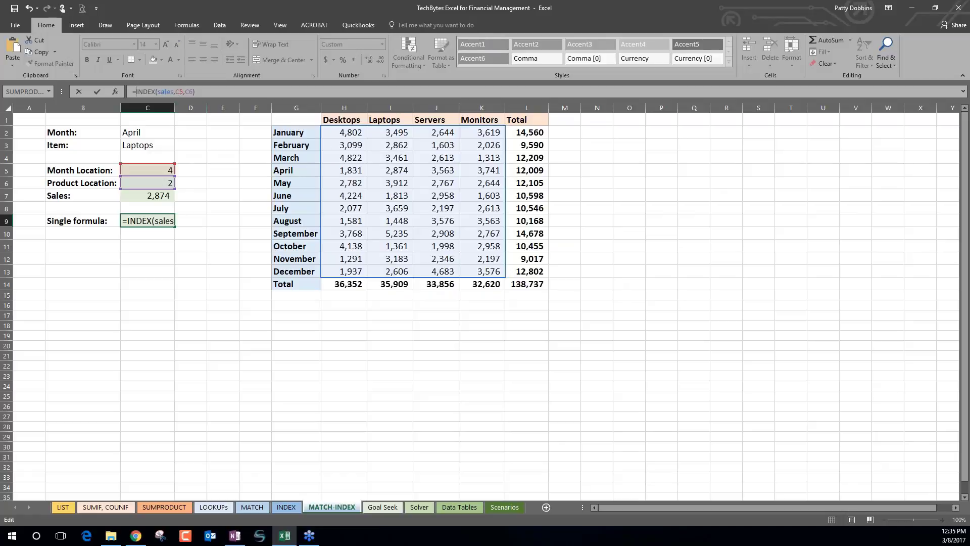
key(ctrl+Return)
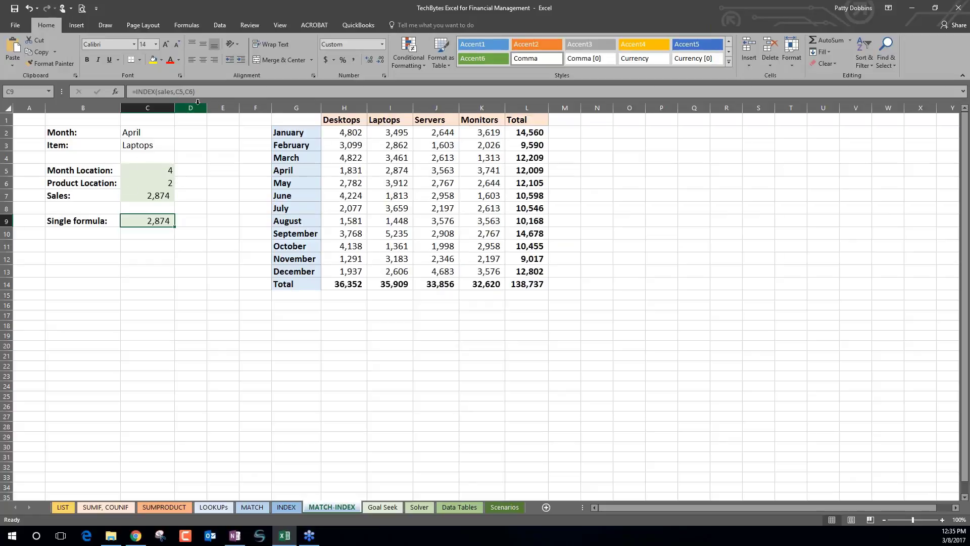
Replace the C5 reference in the C9 formula with MATCH(C2,G2:G13,0) copied from the Month Location cell.
click(154, 177)
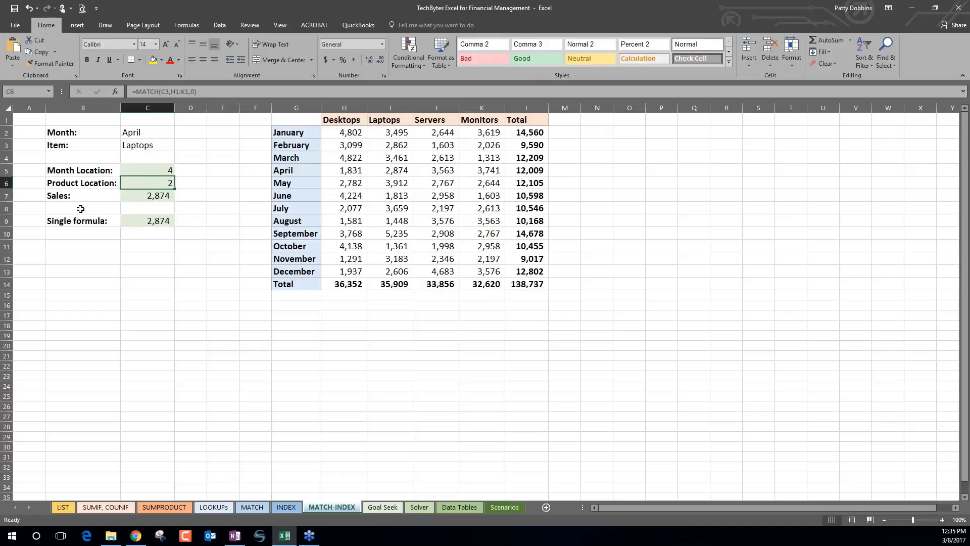
click(160, 170)
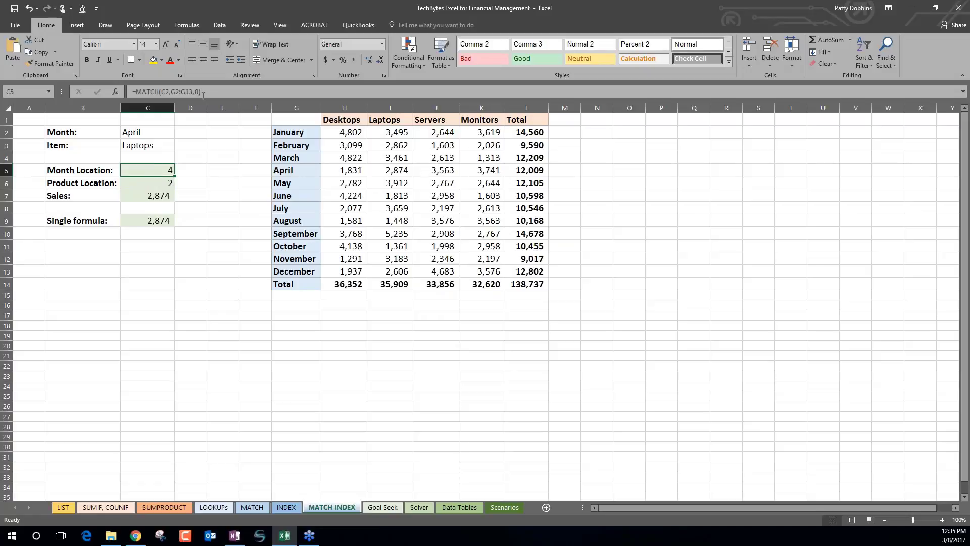
drag(210, 91, 135, 92)
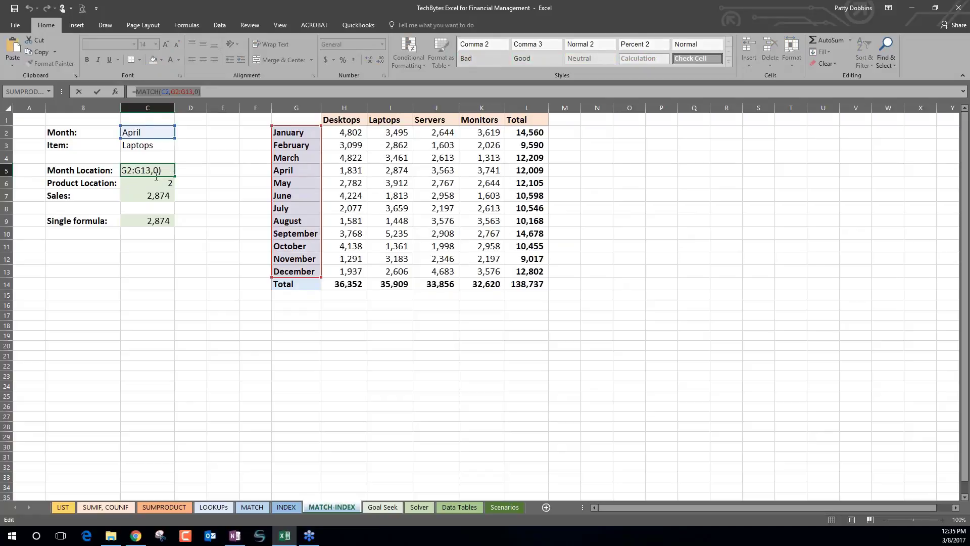
key(Escape)
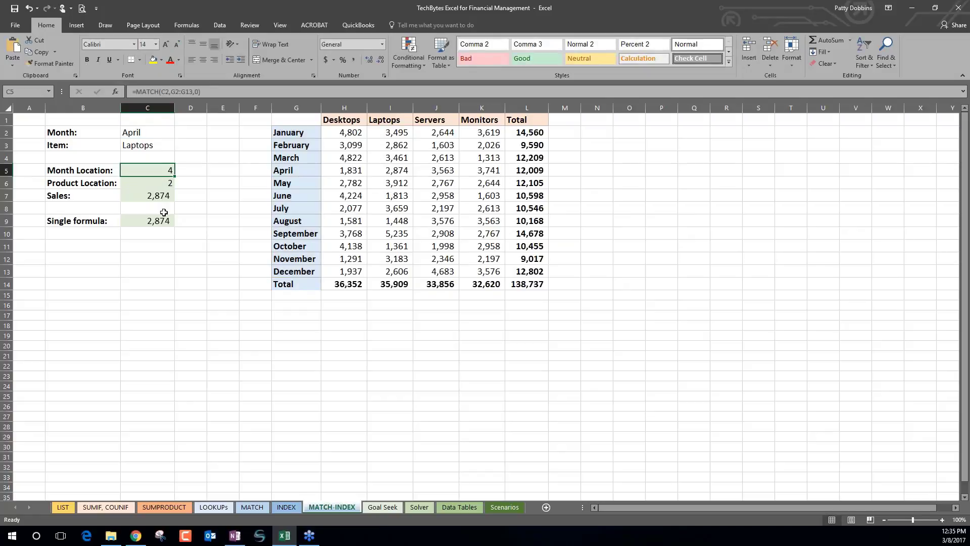
click(166, 221)
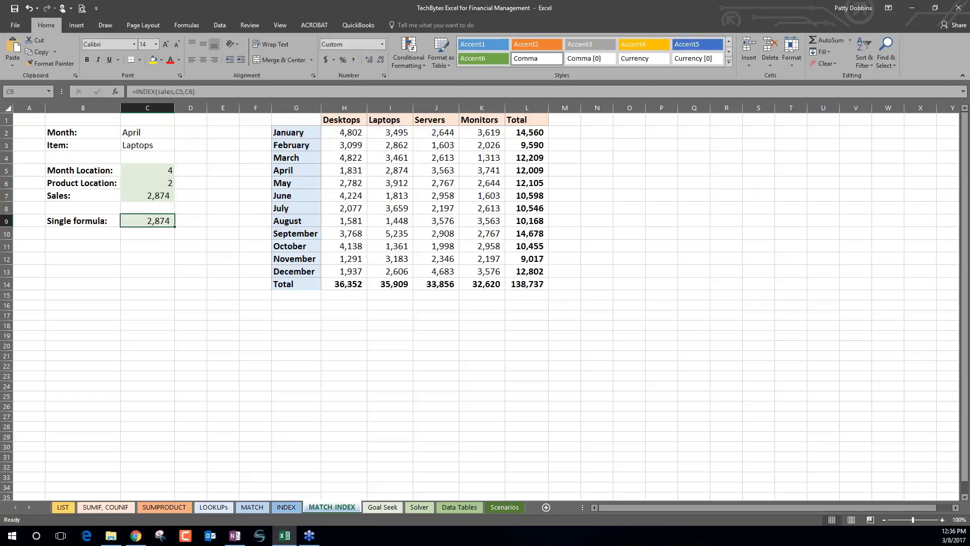
click(179, 92)
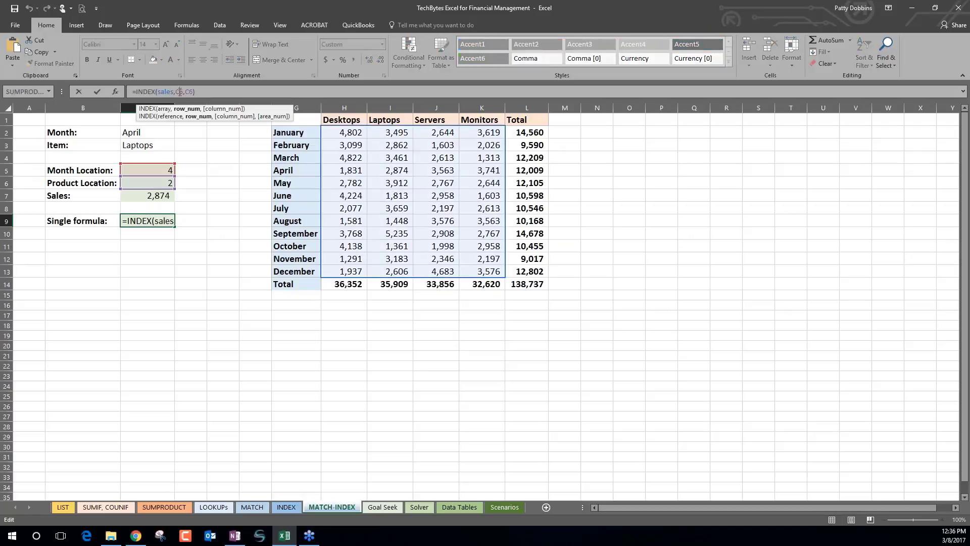
double_click(180, 92)
key(ctrl+v)
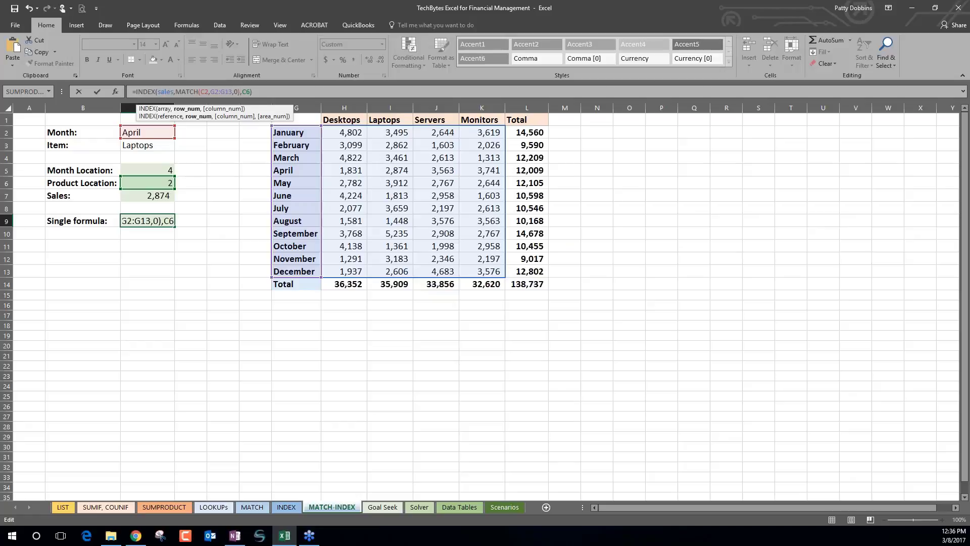
key(Return)
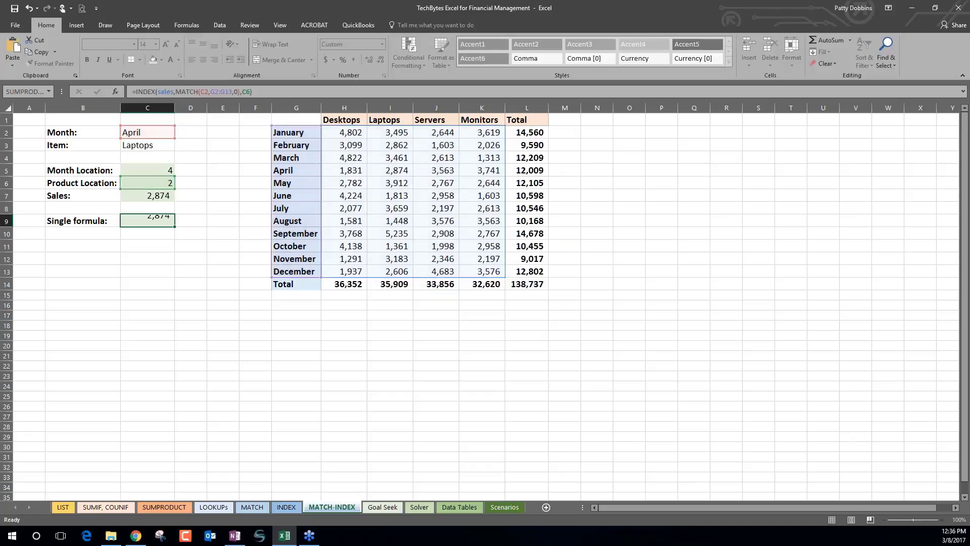
Replace the C6 reference in the C9 formula with MATCH(C3,H1:K1,0) copied from the Product Location cell.
click(153, 186)
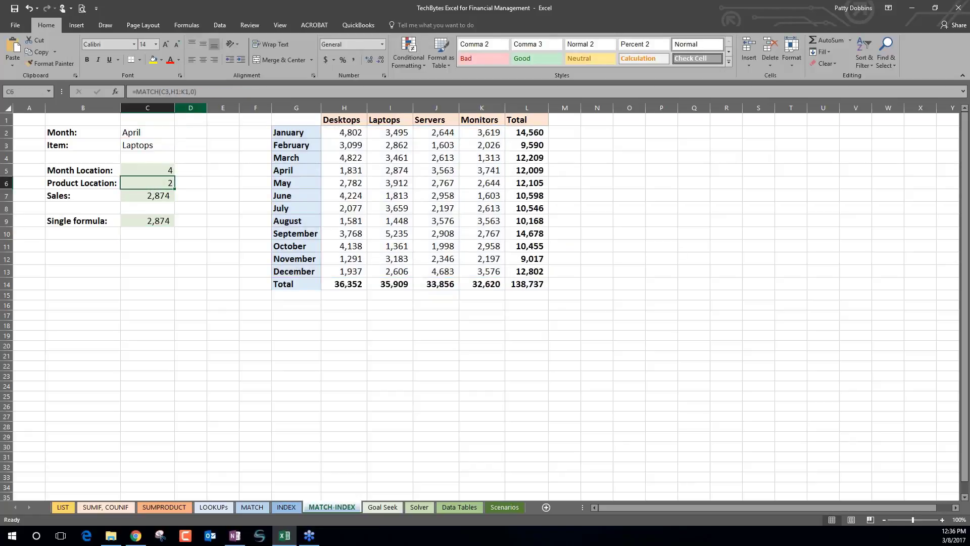
click(203, 91)
drag(203, 92, 135, 91)
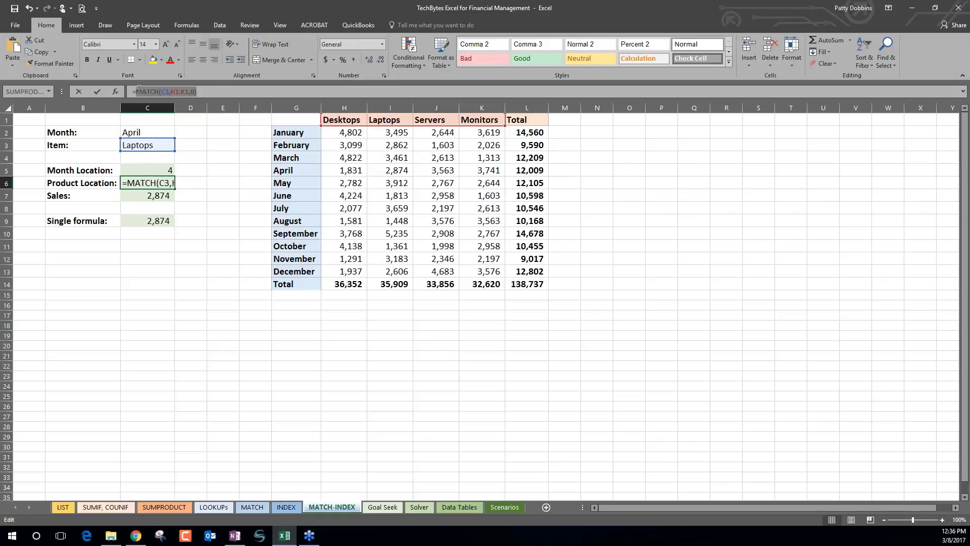
key(ctrl+c)
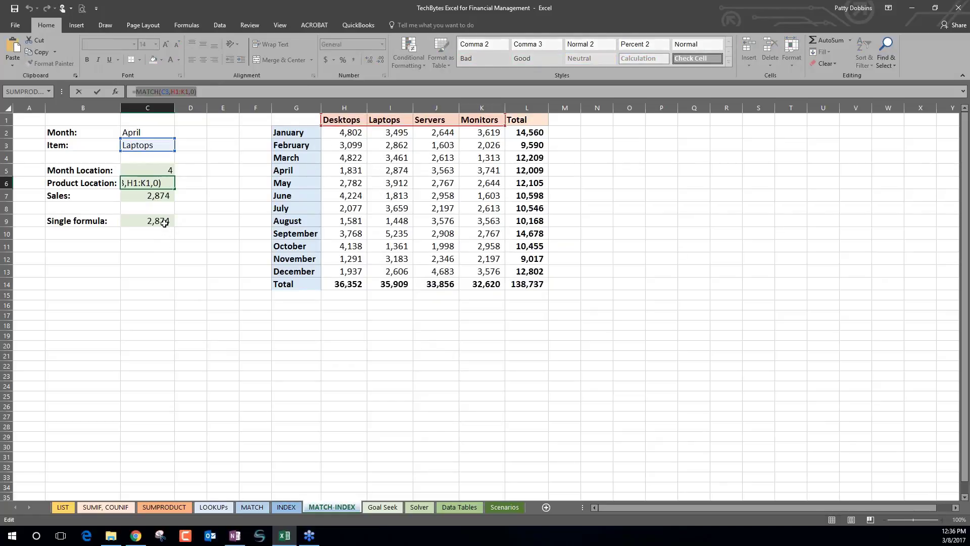
key(Escape)
click(165, 223)
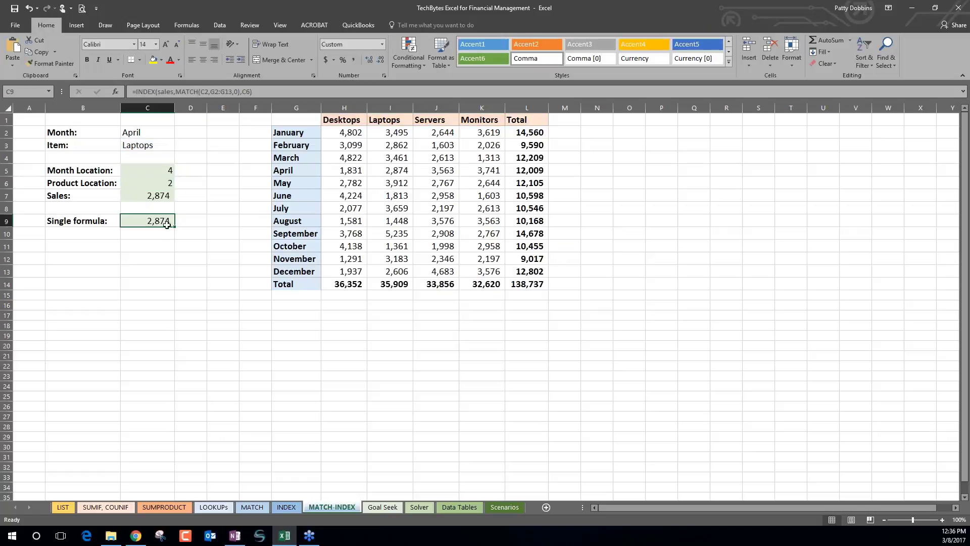
double_click(247, 92)
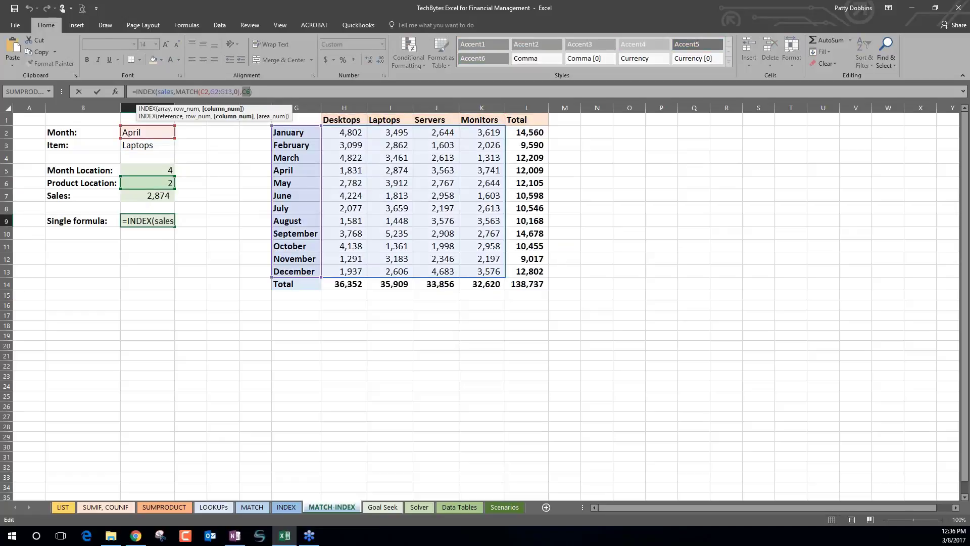
key(ctrl+v)
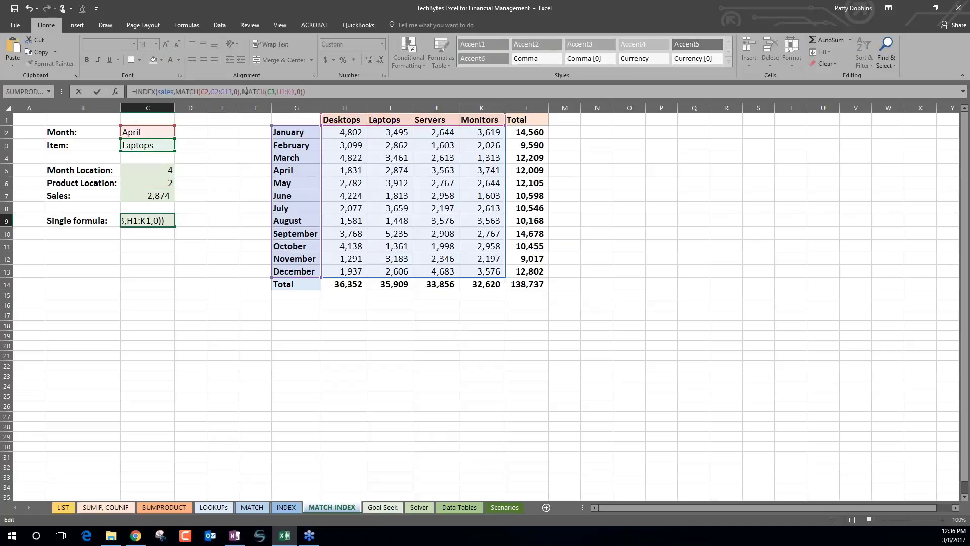
key(Return)
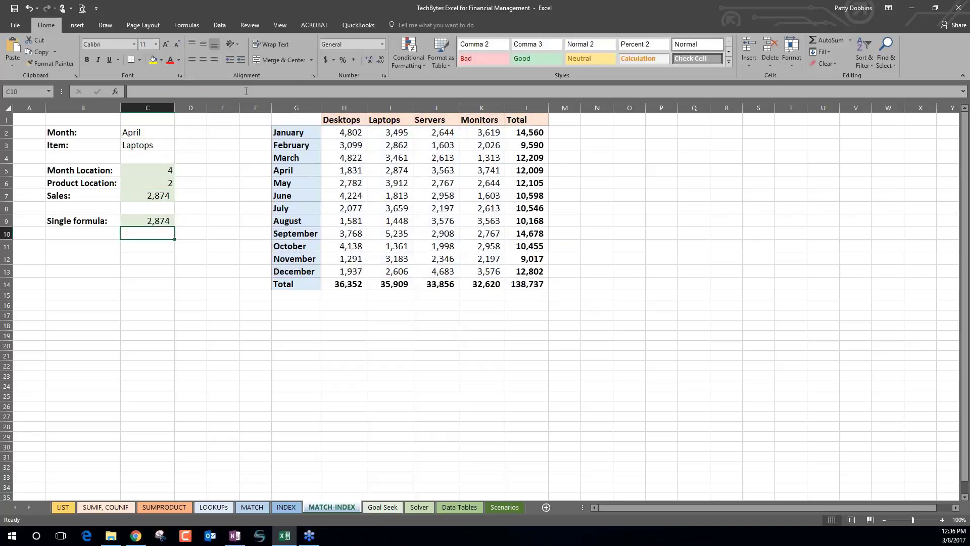
Set the Month in C2 to may and inspect the combined INDEX and MATCH formula in C9.
click(161, 132)
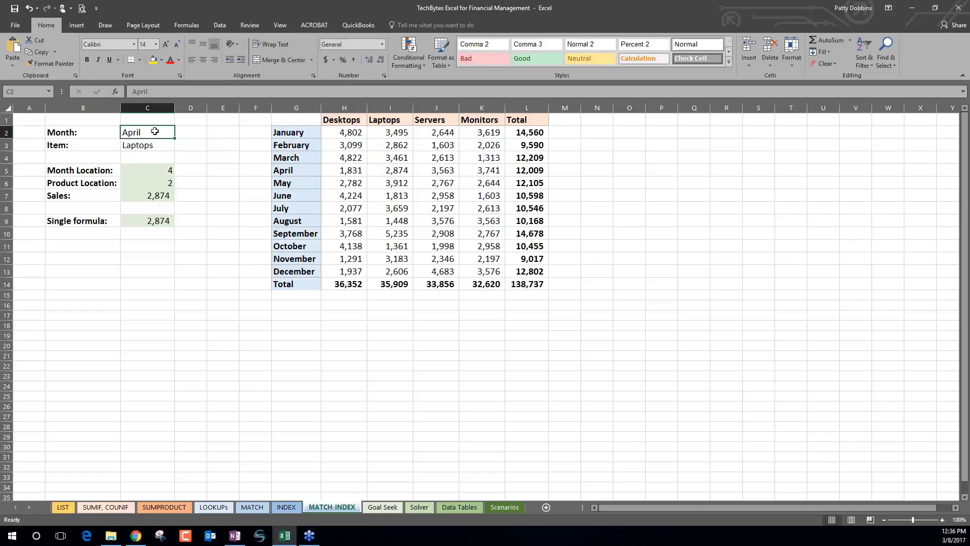
text(may)
key(Return)
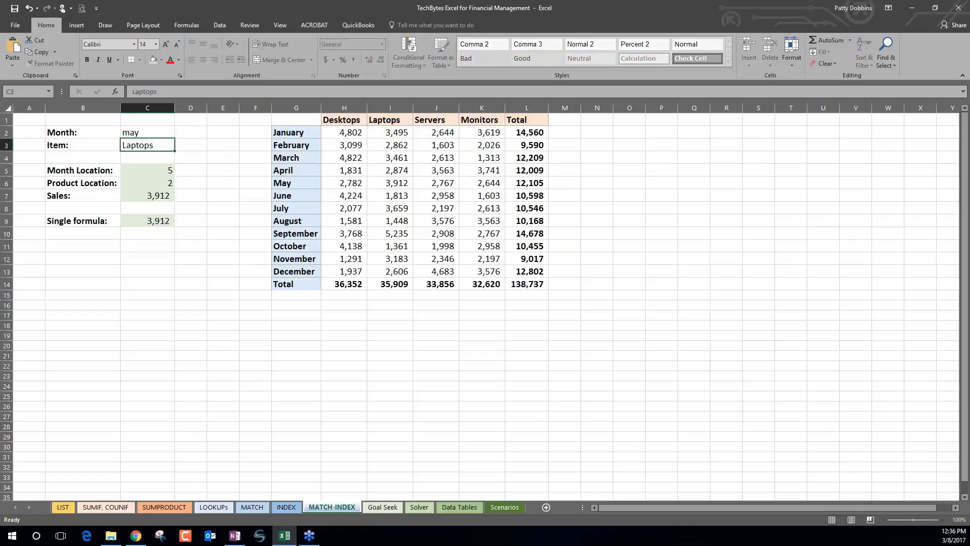
click(169, 221)
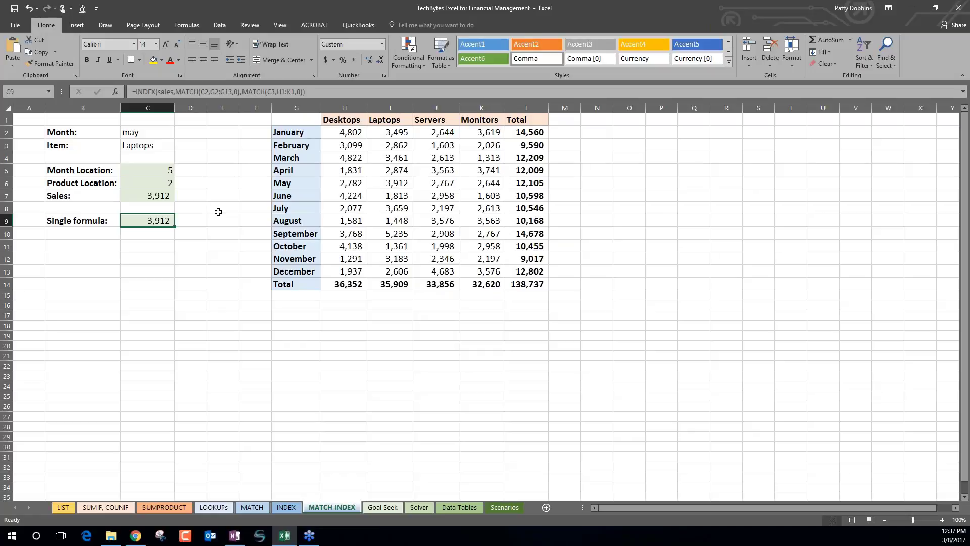
click(222, 270)
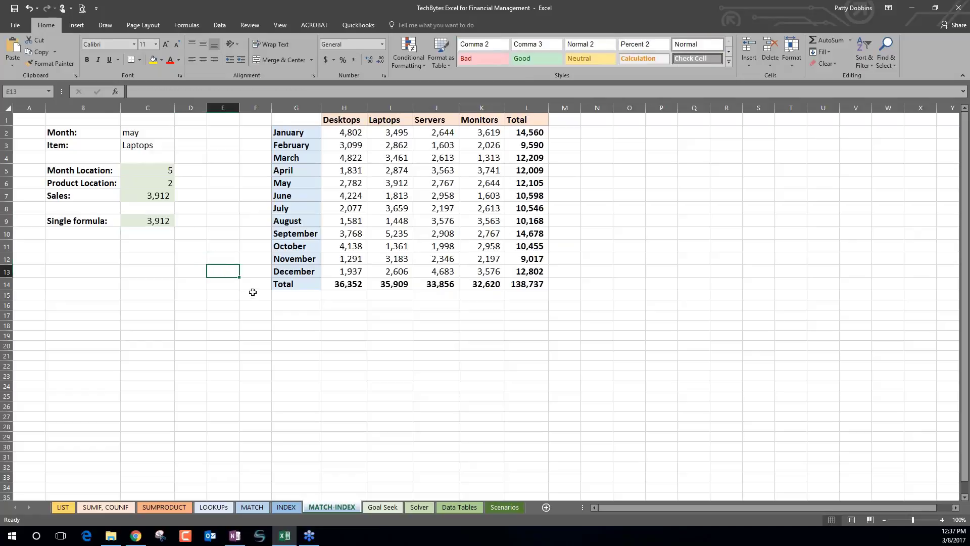
Open the Goal Seek sheet and examine the loan's rate, term and principal cells and the PMT formula in B7.
key(ctrl+Page_Down)
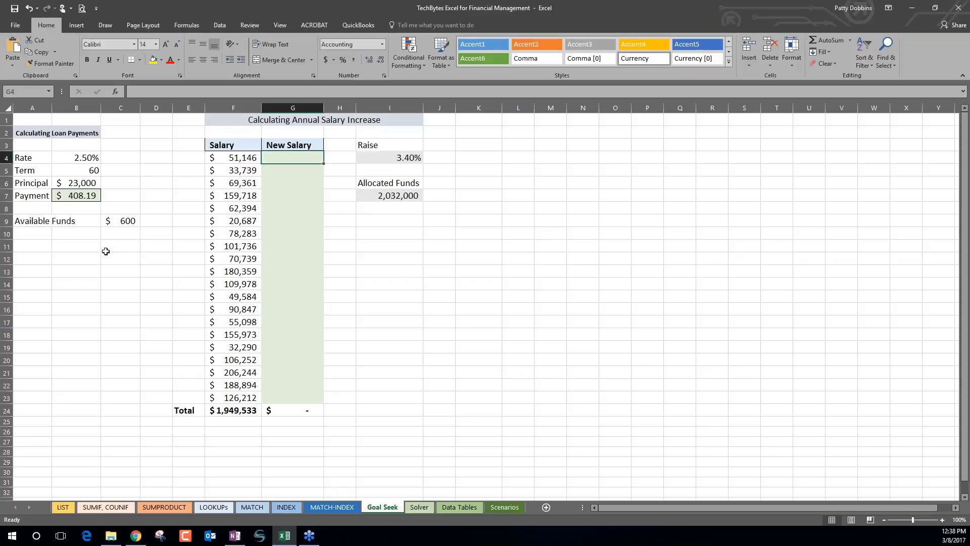
click(94, 195)
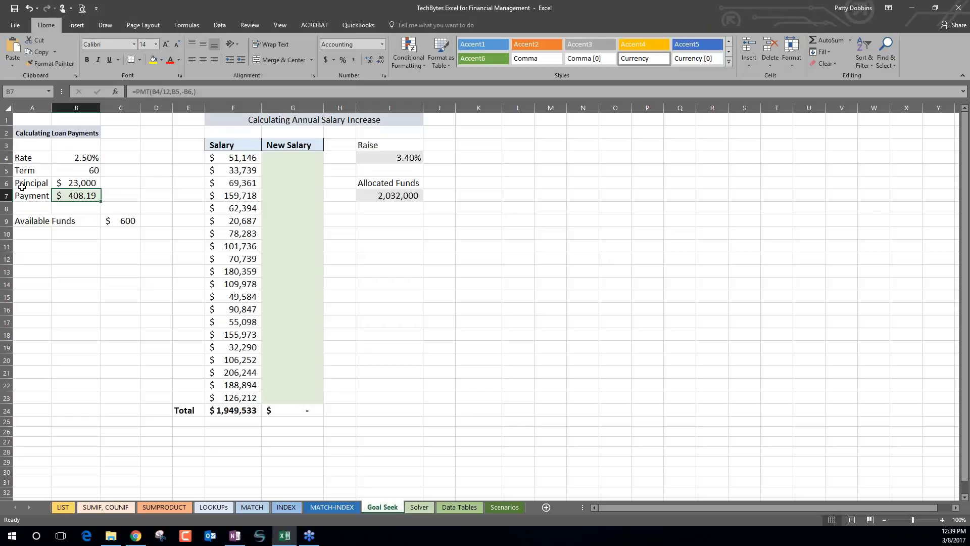
click(89, 183)
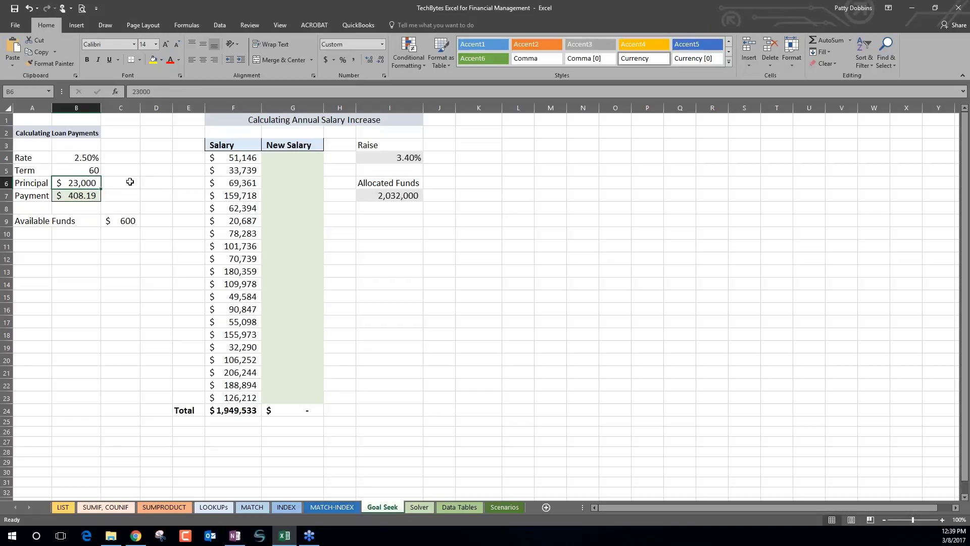
click(78, 172)
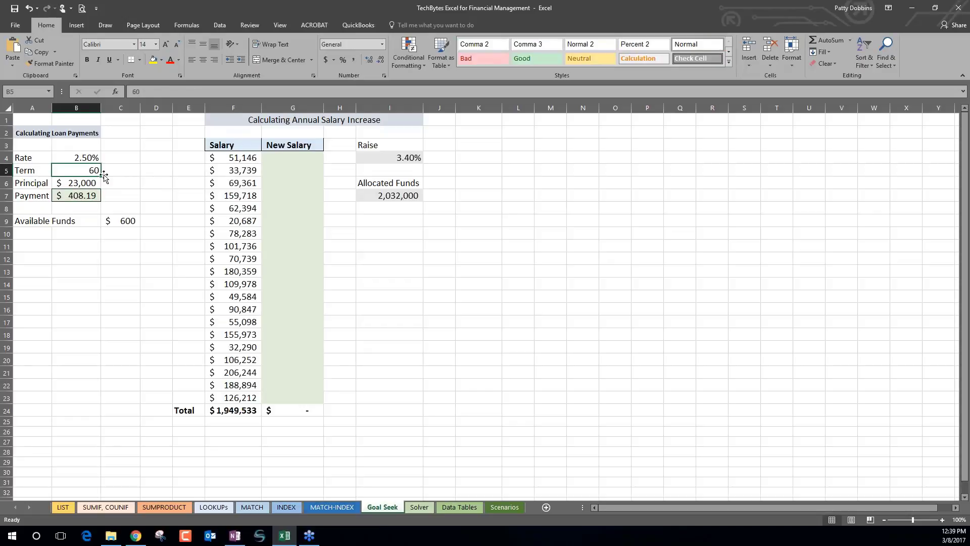
click(87, 154)
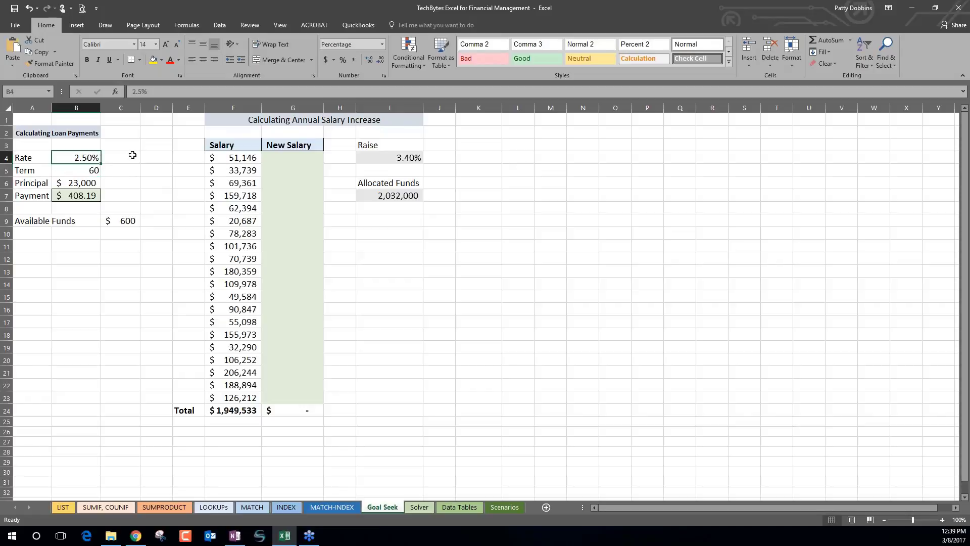
click(89, 195)
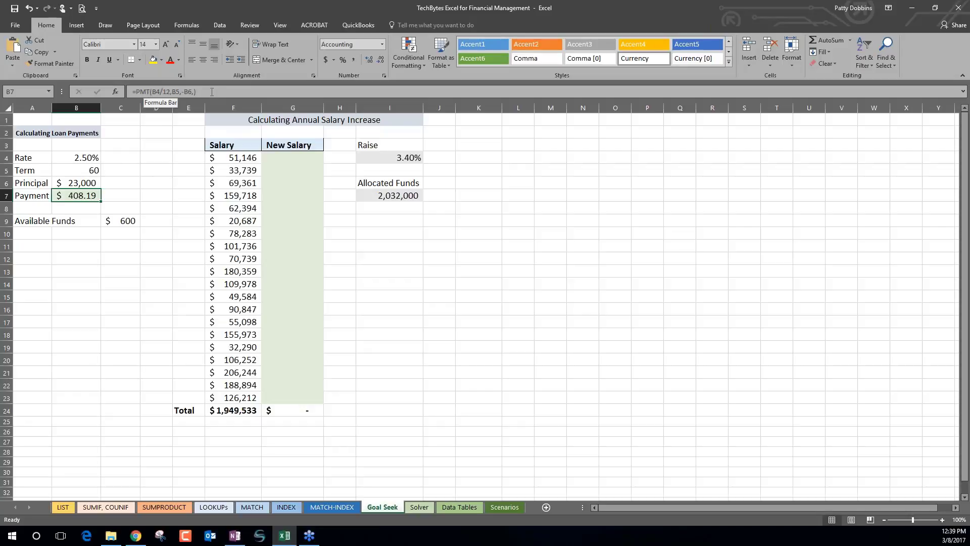
triple_click(209, 91)
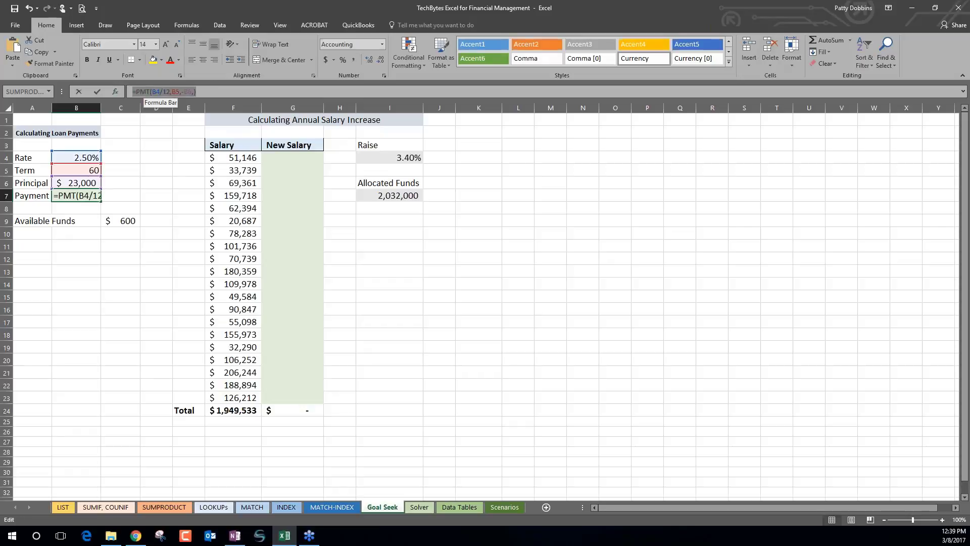
click(211, 92)
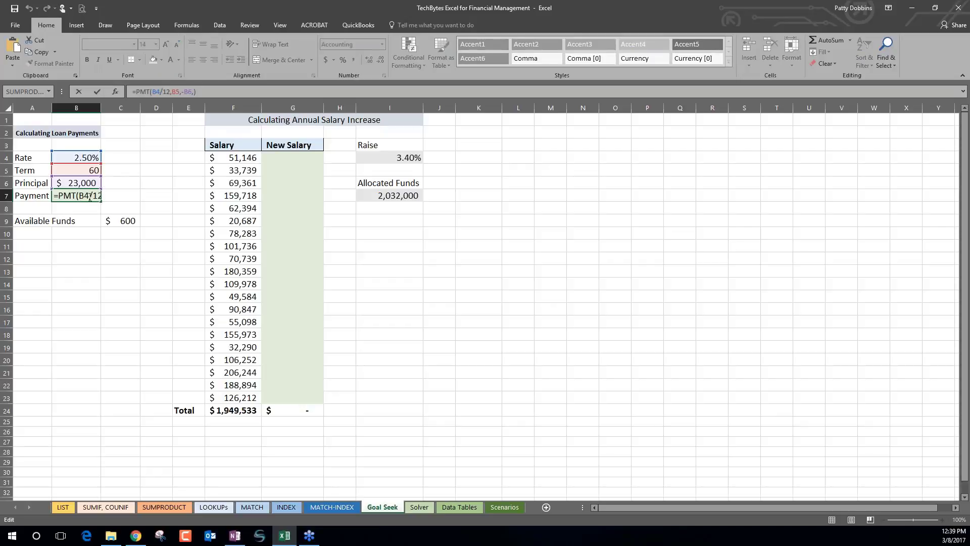
Remove the minus sign before B6 in the Payment formula in B7, making it =PMT(B4/12,B5,B6,).
click(183, 92)
text(-)
click(186, 92)
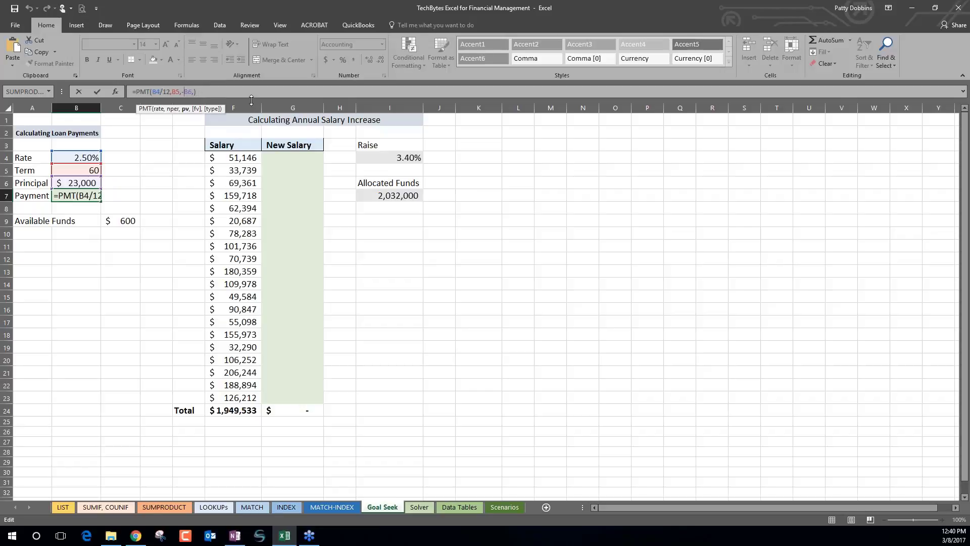
key(BackSpace)
key(Return)
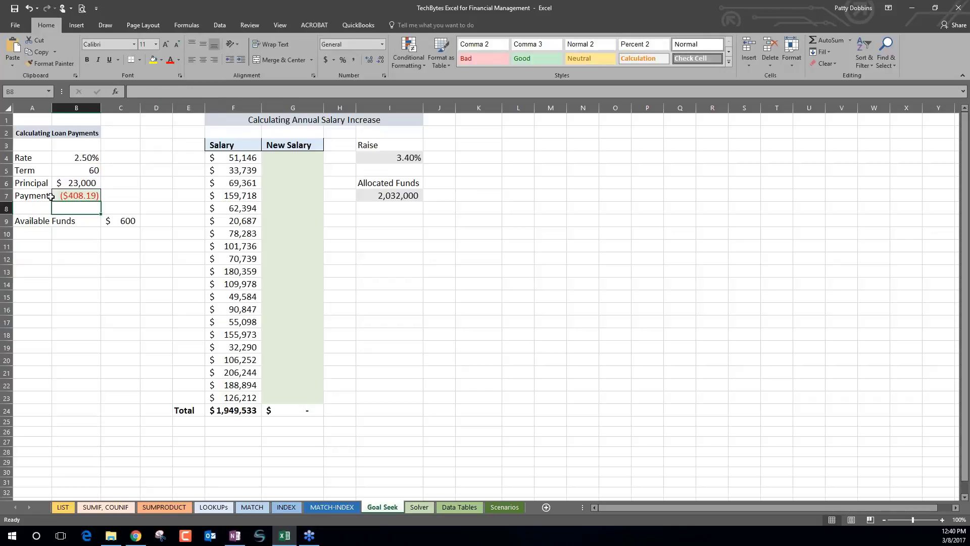
Restore the minus sign before B6 in the Payment formula, making it =PMT(B4/12,B5,-B6,).
click(88, 196)
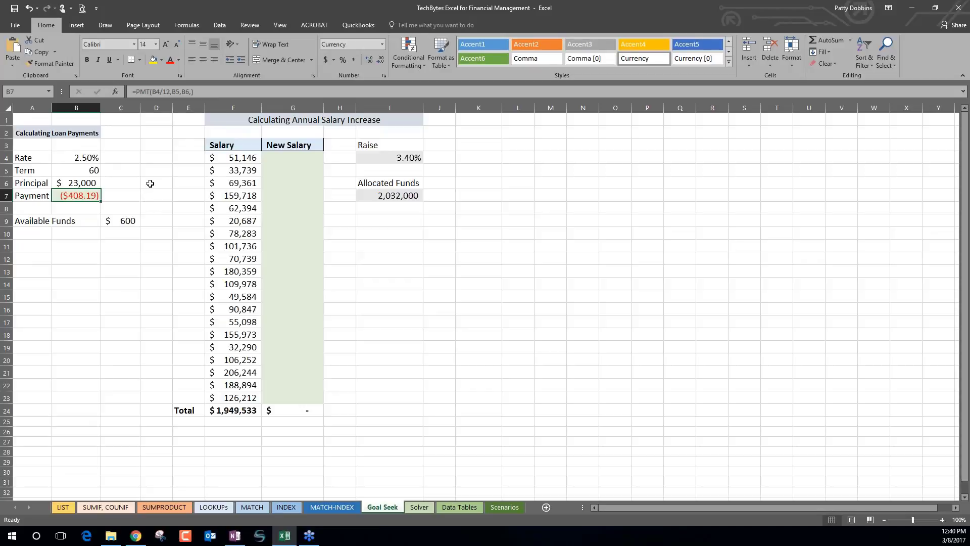
click(183, 93)
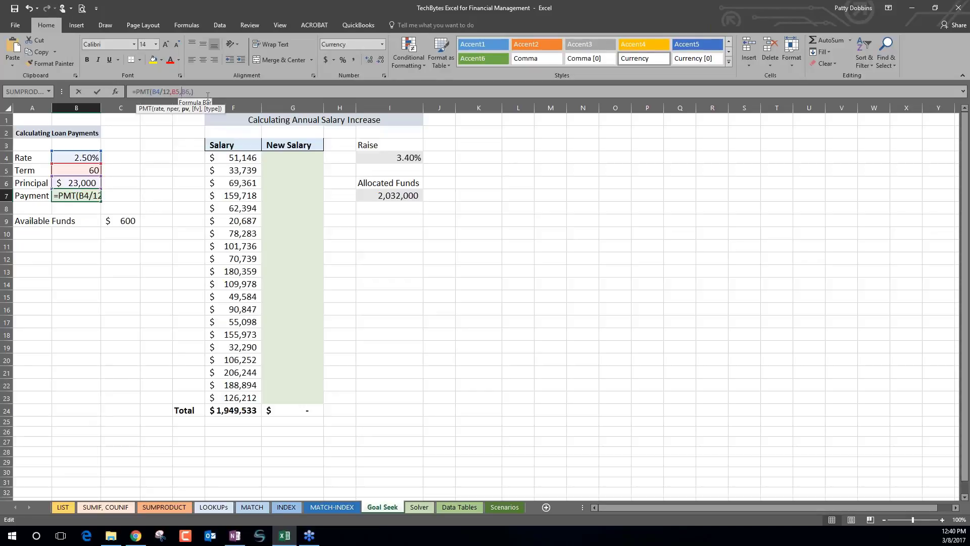
text(-)
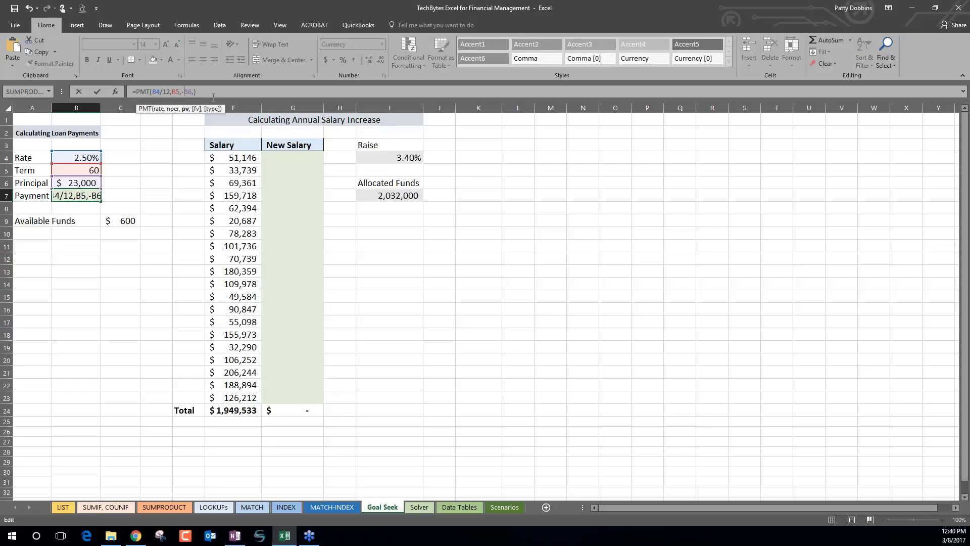
key(Return)
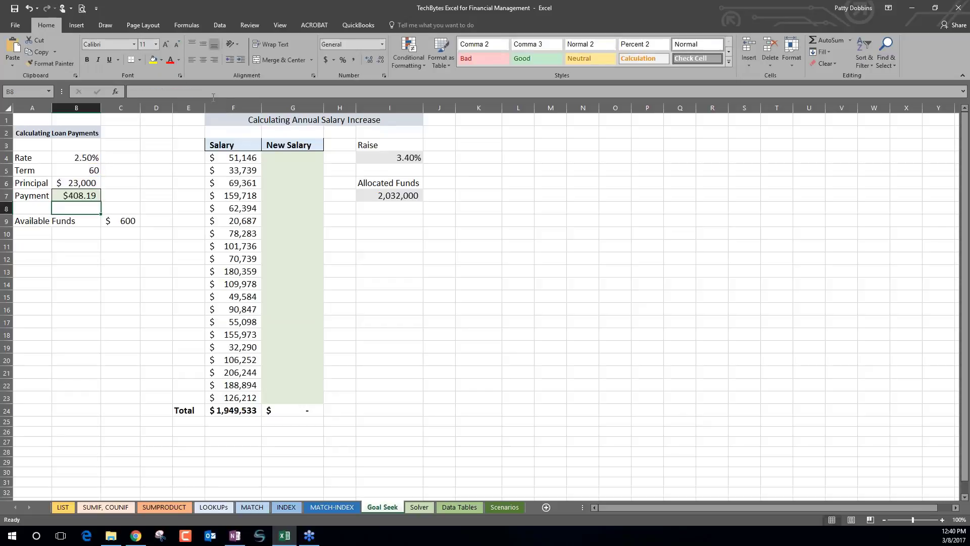
Start a Goal Seek, place its dialog below the loan data, and make Payment cell B7 the set cell.
click(84, 194)
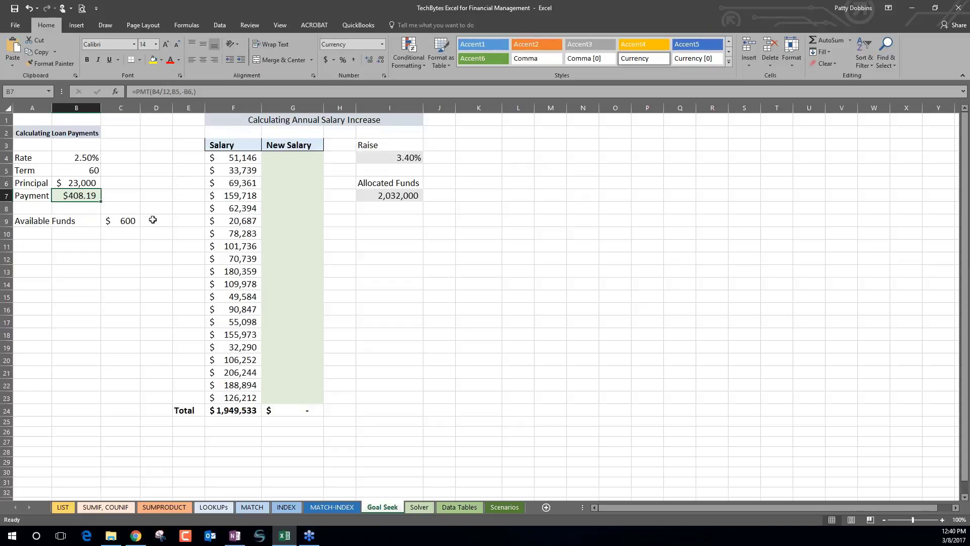
click(130, 223)
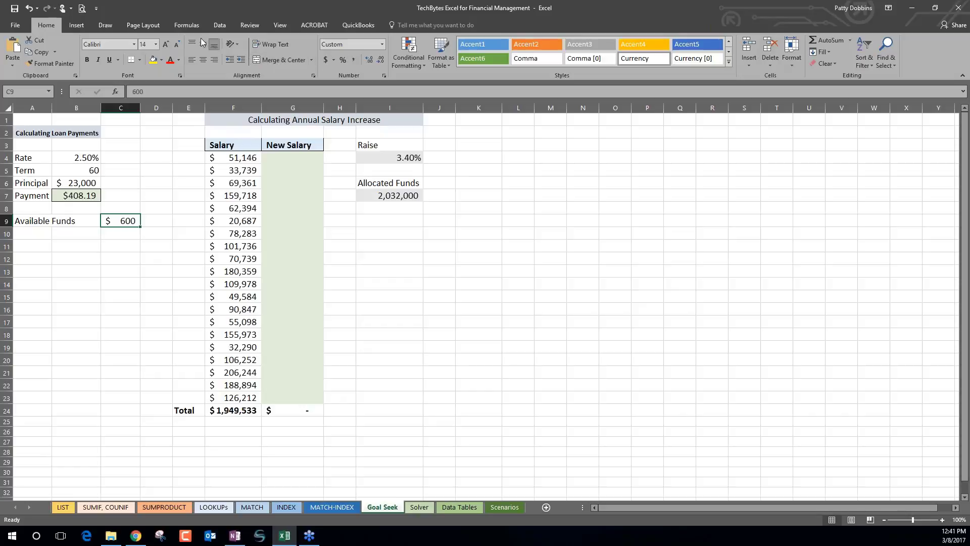
click(220, 25)
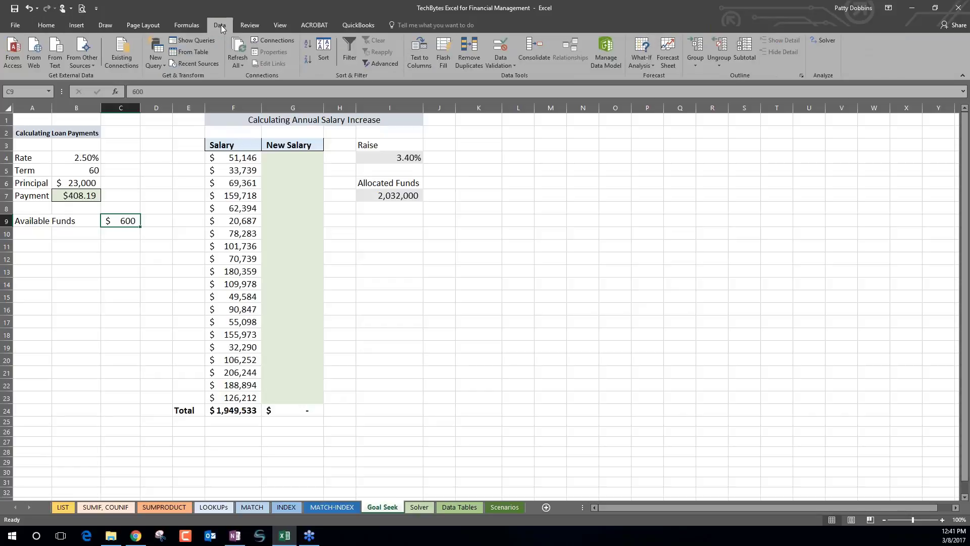
click(640, 61)
click(653, 86)
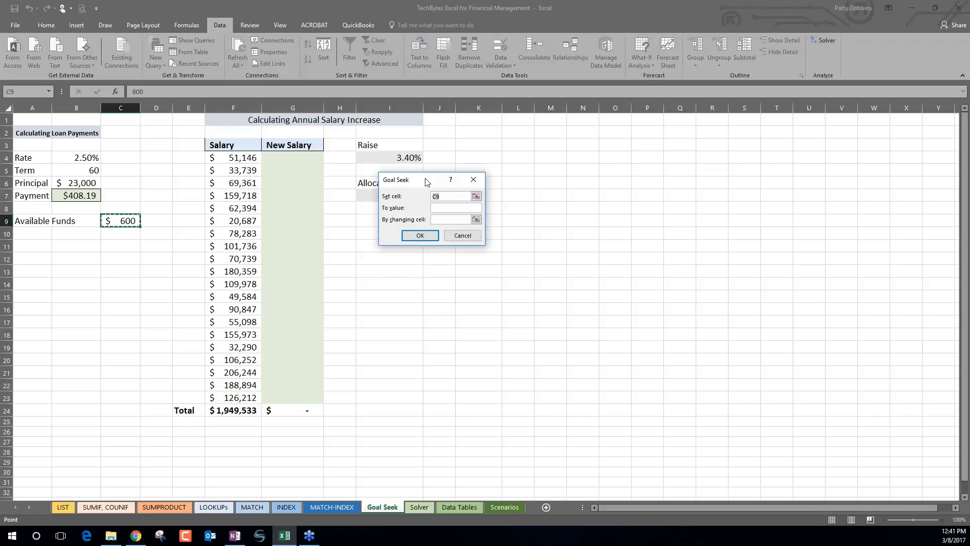
drag(414, 181, 130, 263)
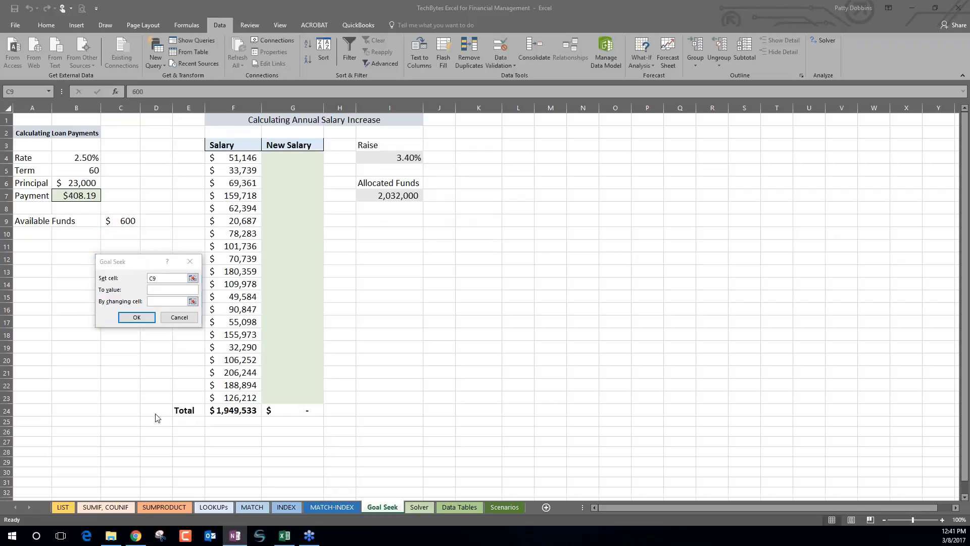
click(164, 278)
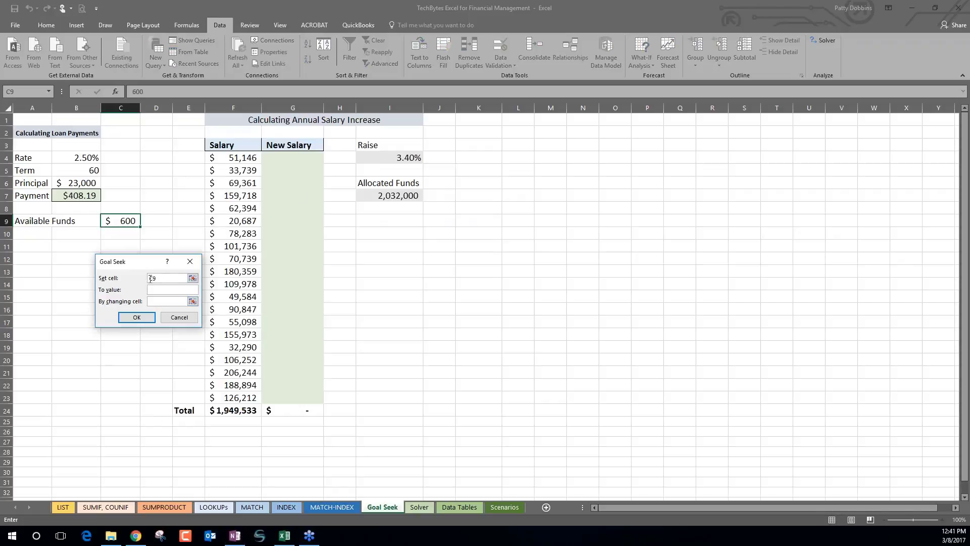
double_click(150, 278)
key(BackSpace)
click(80, 195)
Seek a payment of 600 by changing the Term in B5, and discard the solution after viewing it.
click(163, 289)
text(600)
click(162, 303)
click(84, 171)
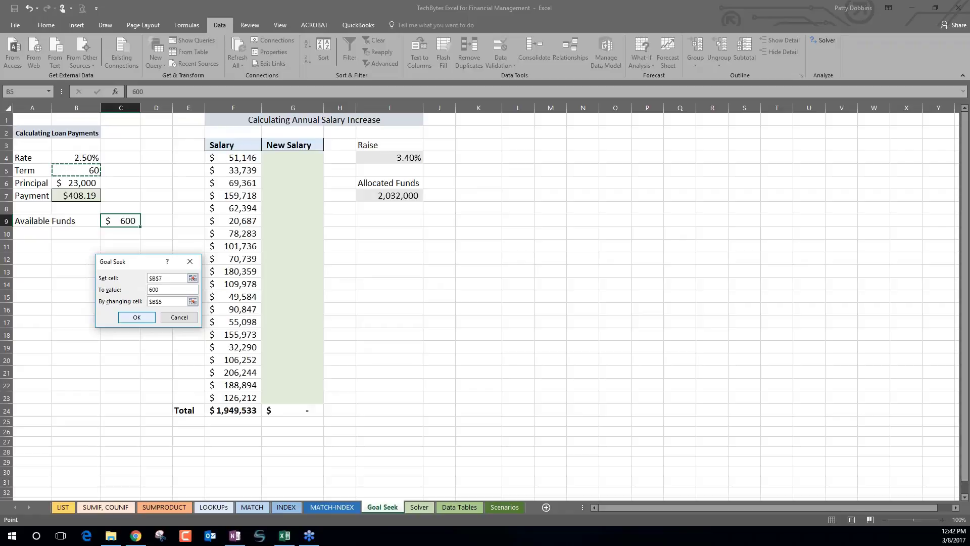
click(136, 317)
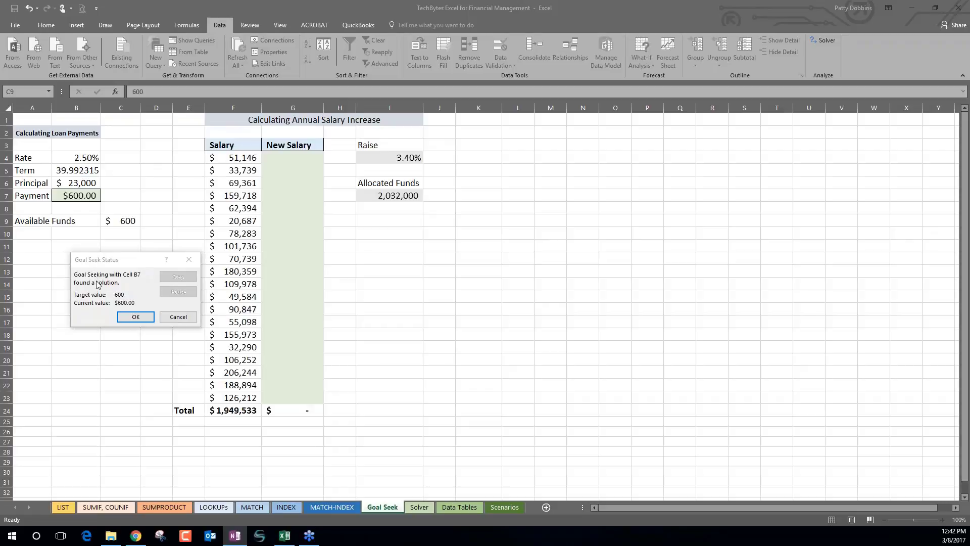
click(178, 317)
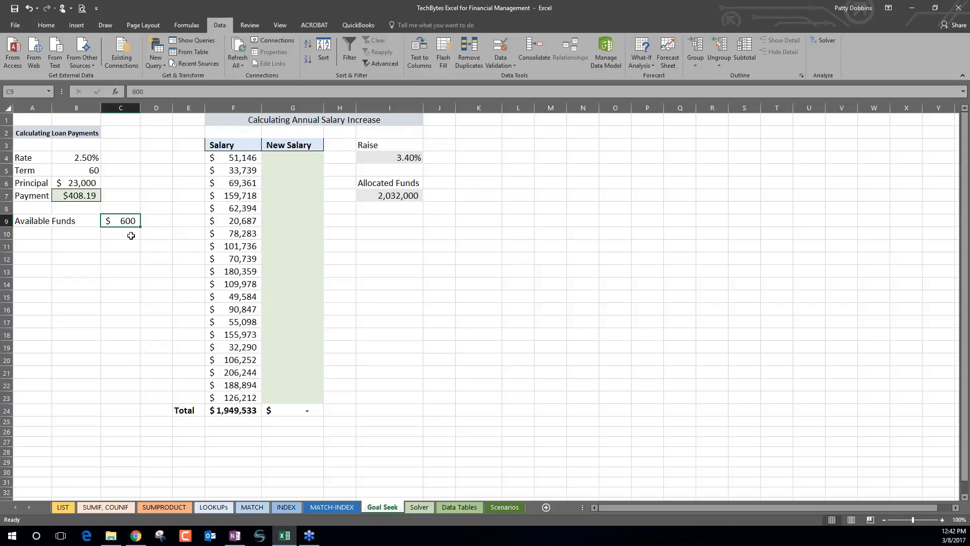
Use Goal Seek to bring Payment B7 to 600 by changing the Principal in B6, and discard the solution after viewing it.
click(643, 56)
click(652, 89)
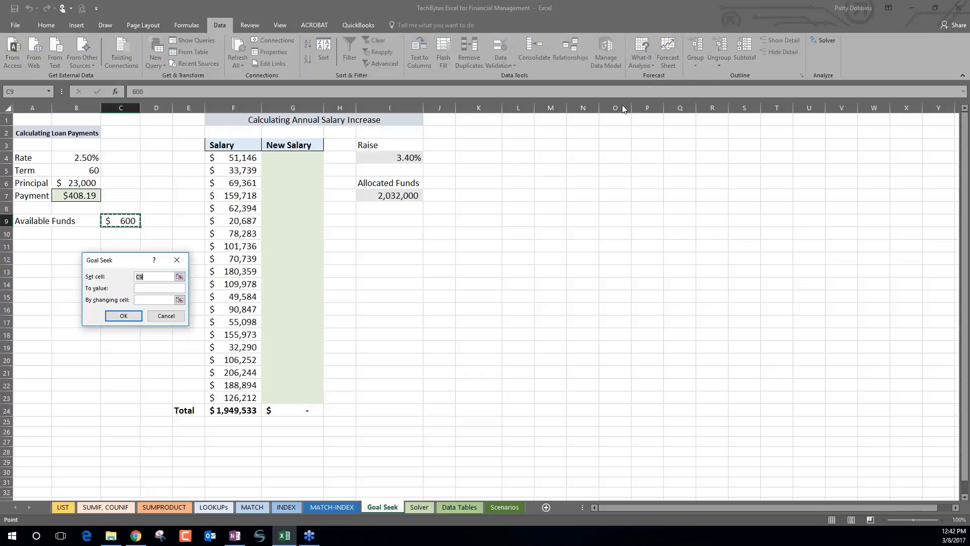
drag(117, 249, 117, 246)
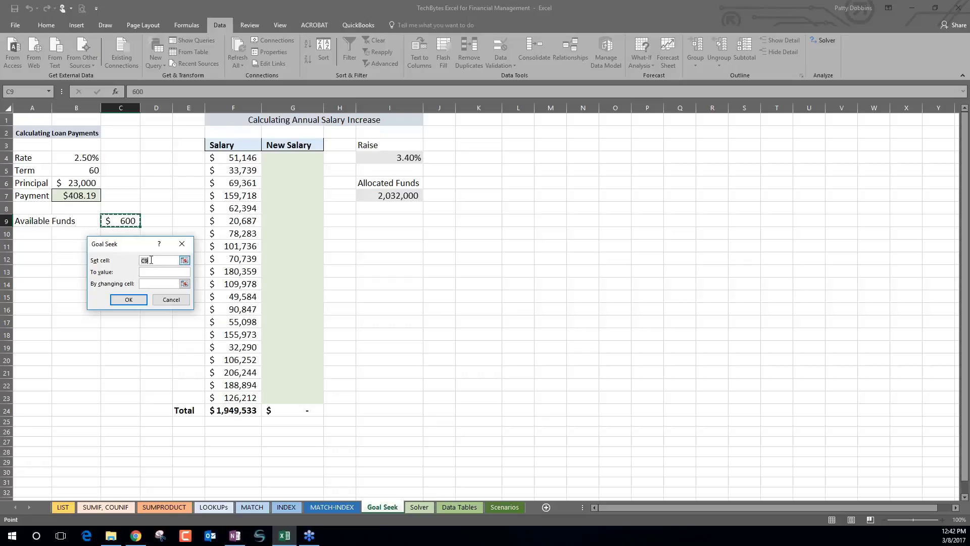
click(151, 260)
key(BackSpace)
click(67, 196)
click(158, 272)
text(600)
click(151, 284)
click(87, 182)
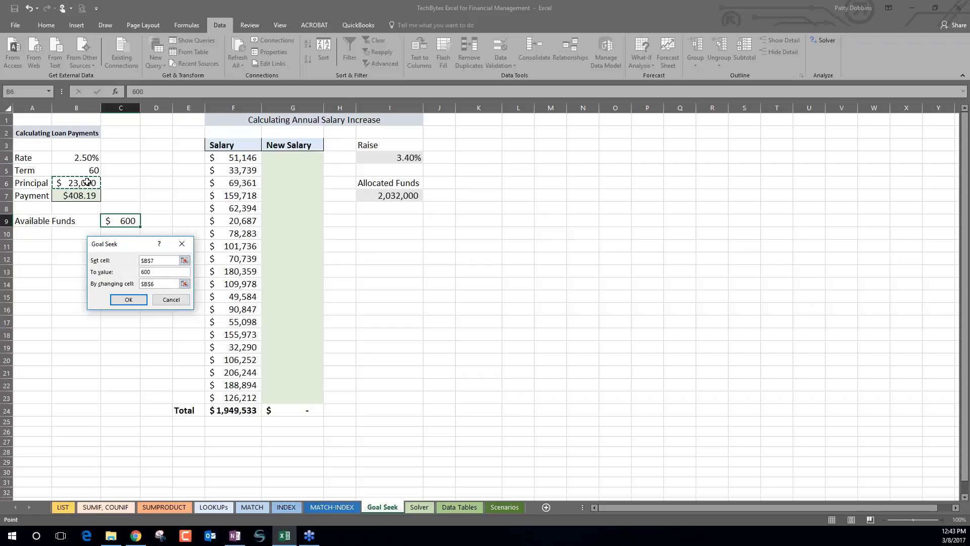
click(127, 300)
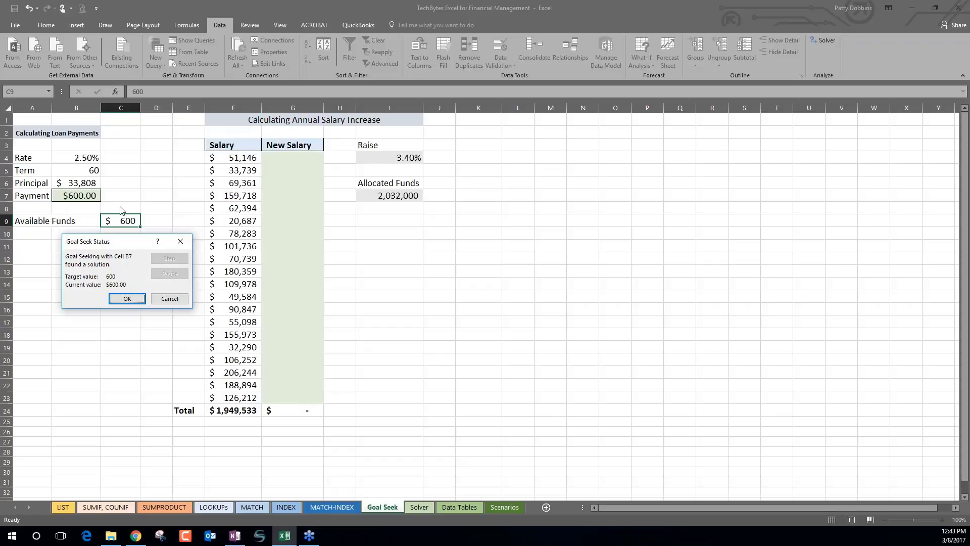
click(168, 300)
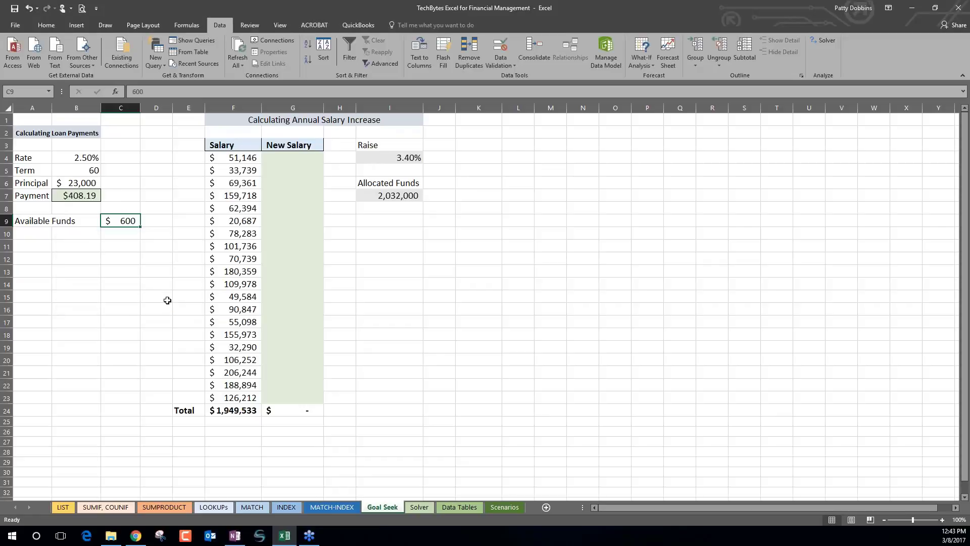
Enter the formula =F4(F4*$I$4) in New Salary cell G4, making the Raise cell an absolute reference.
click(133, 283)
click(445, 231)
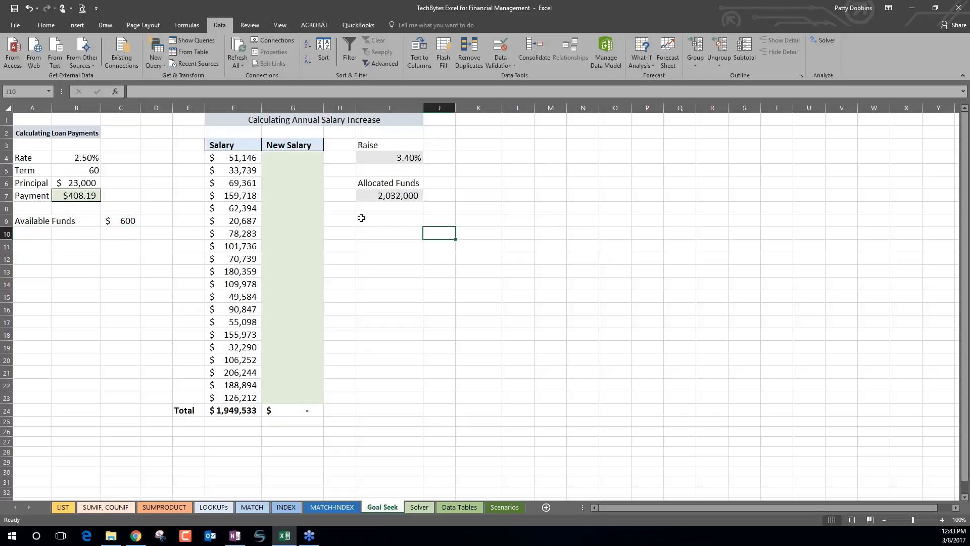
click(294, 162)
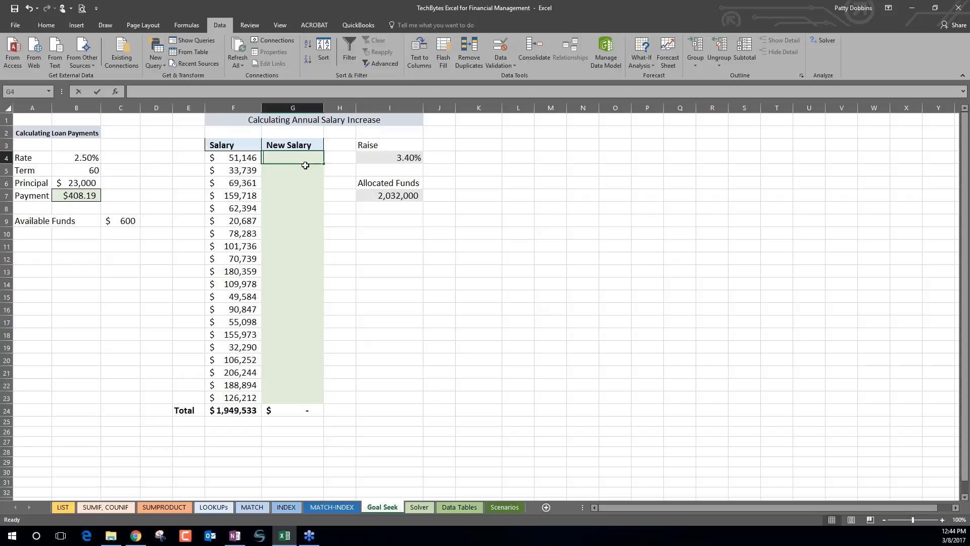
text(=)
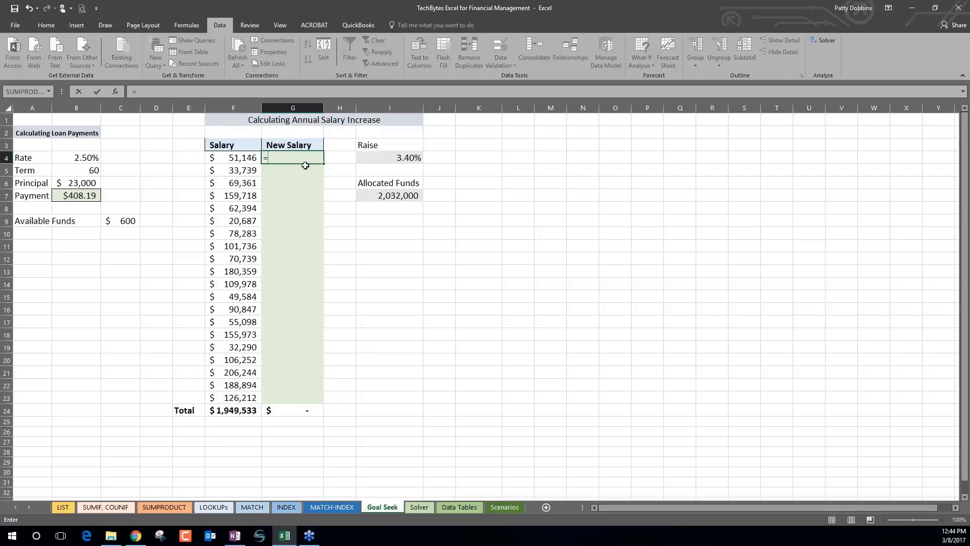
click(236, 157)
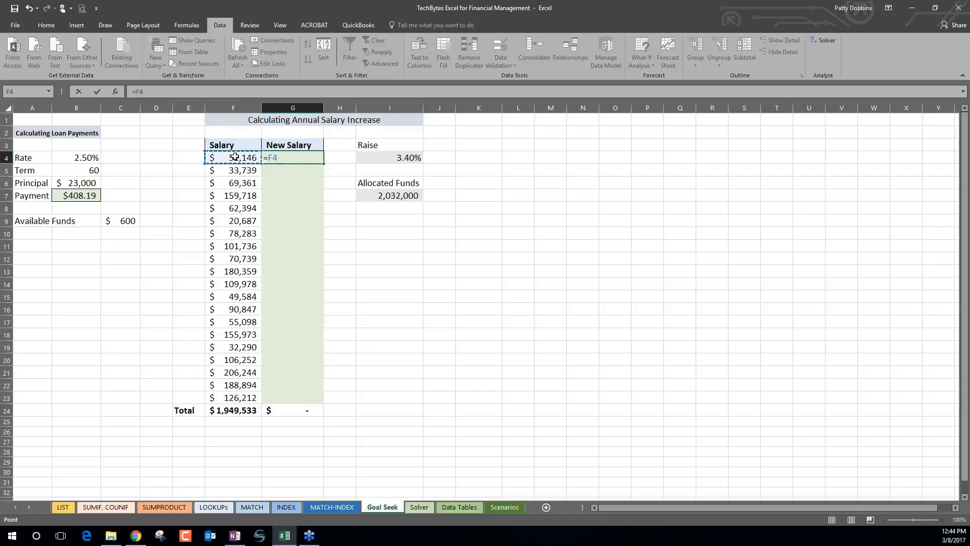
text(()
click(235, 158)
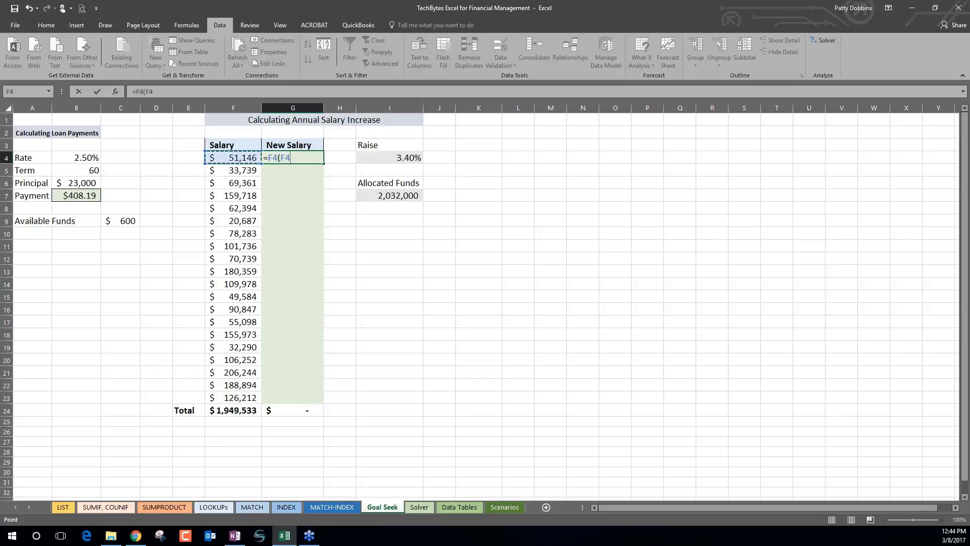
text(*)
click(382, 157)
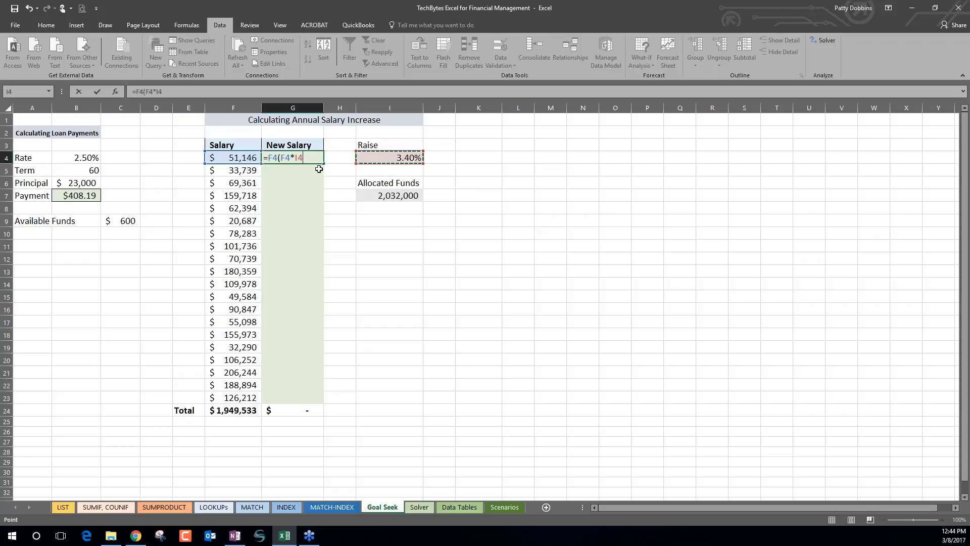
click(299, 157)
key(F4)
text(,)
key(BackSpace)
key(Return)
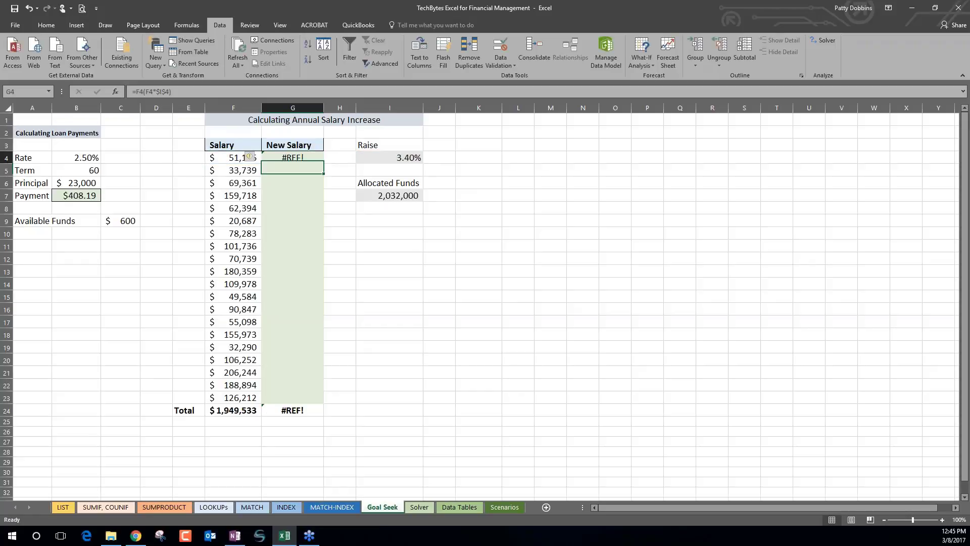
Insert the missing plus sign in the G4 formula so that it reads =F4+(F4*$I$4).
key(Up)
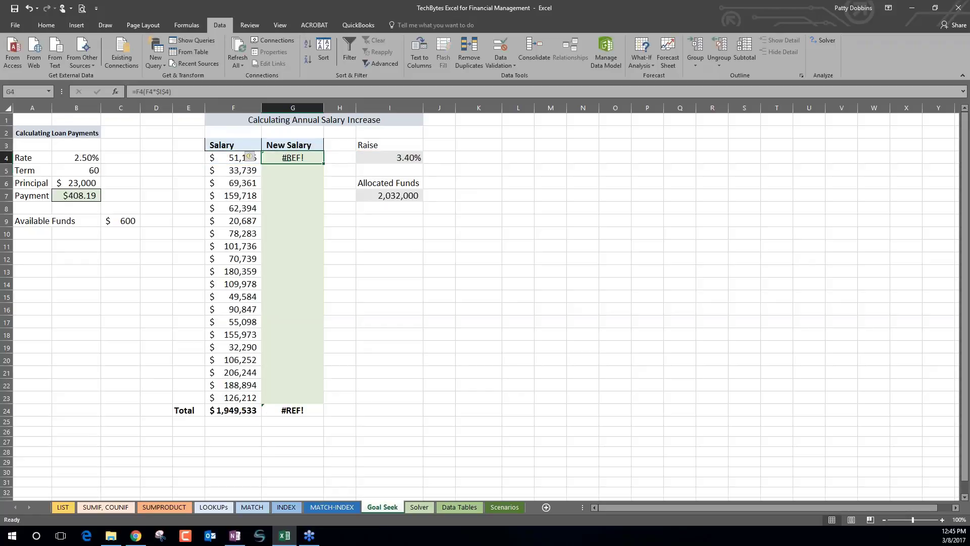
click(170, 92)
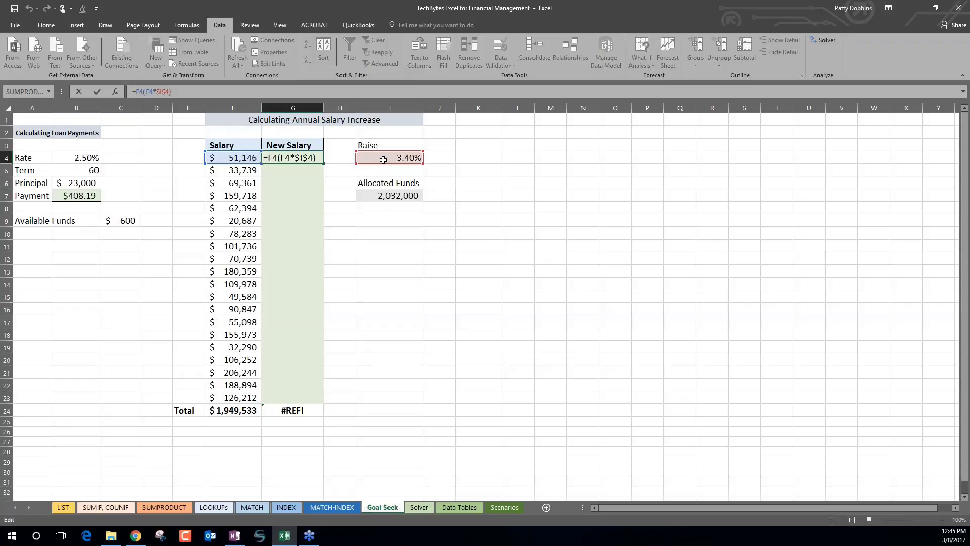
click(282, 158)
text(+)
key(Return)
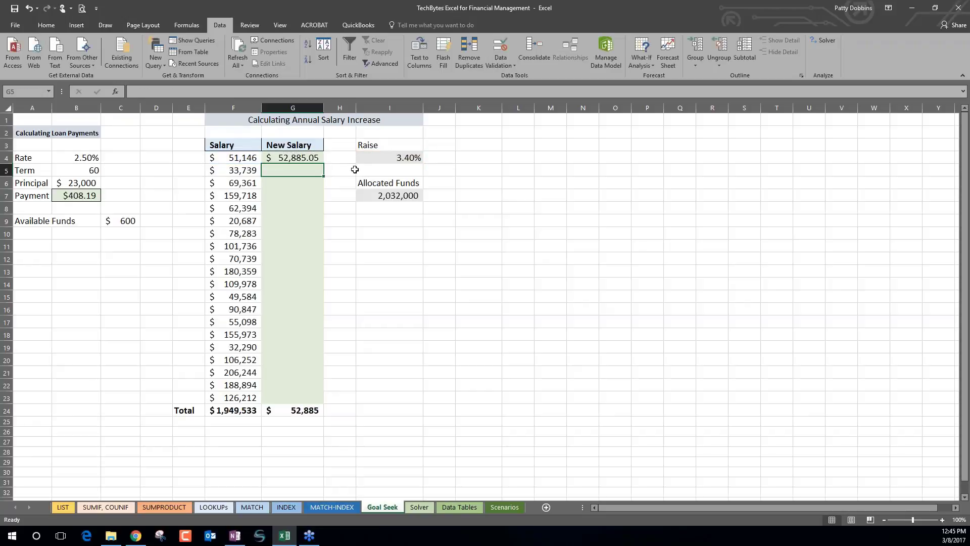
Fill the New Salary formula down from G4 through G23, and compare the total in G24 with the Allocated Funds in I7.
click(300, 157)
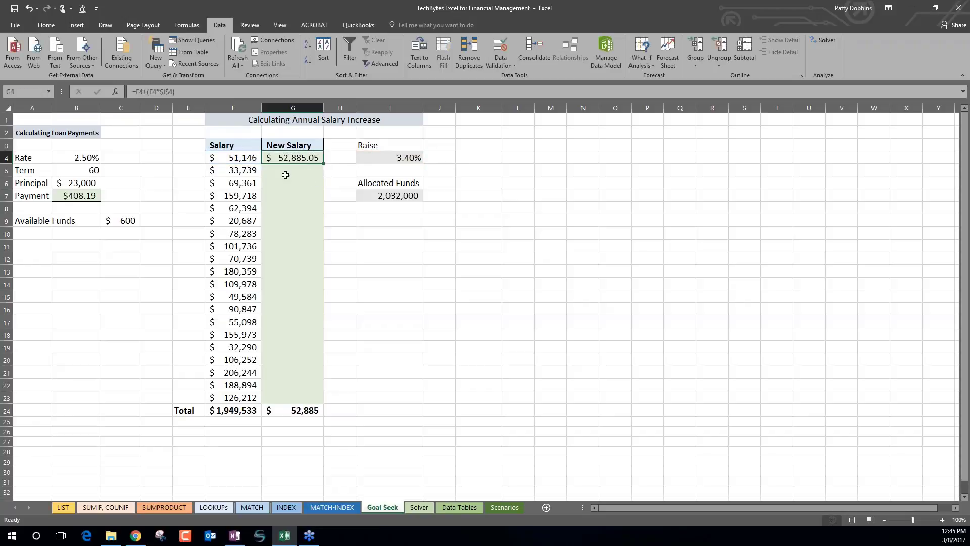
double_click(323, 164)
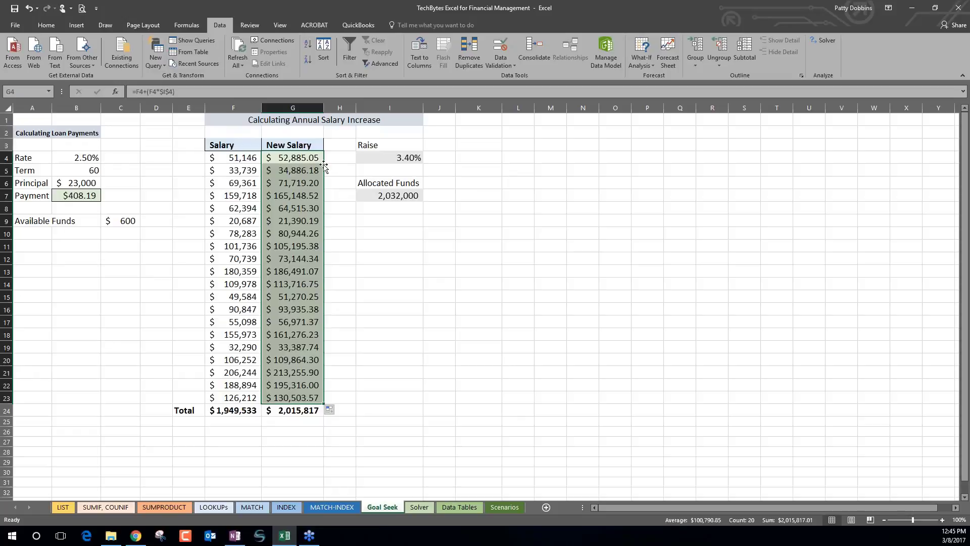
click(290, 409)
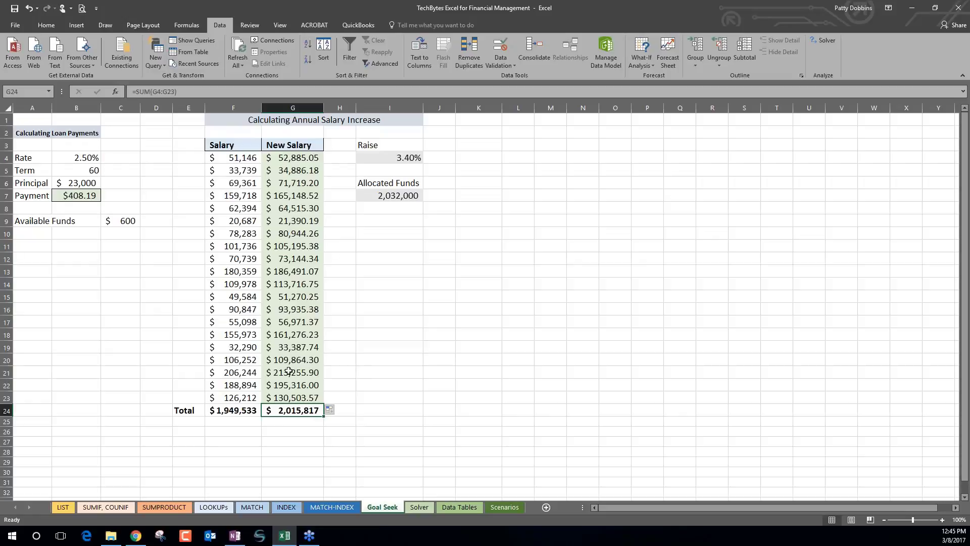
click(392, 198)
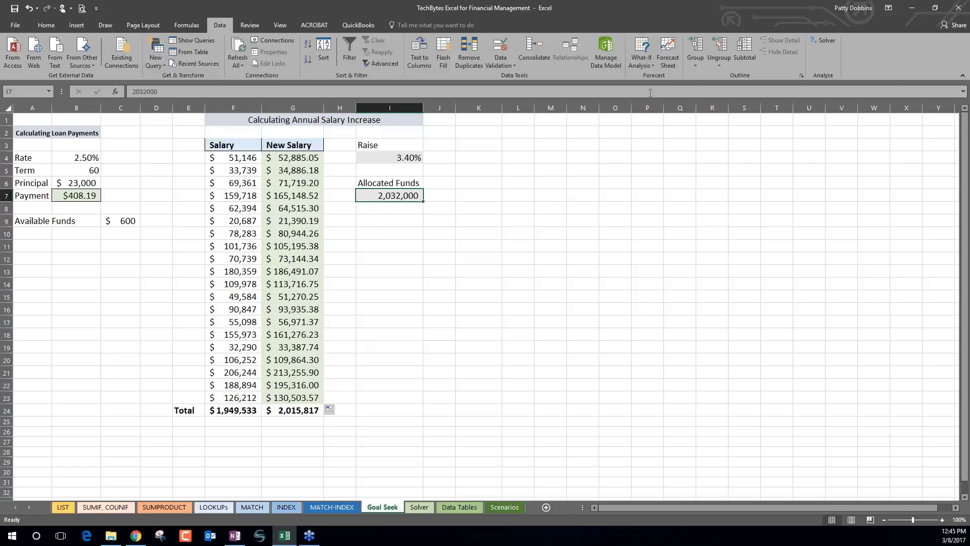
Start a Goal Seek, place its dialog beside the salary data, and make the New Salary total G24 the set cell.
click(642, 56)
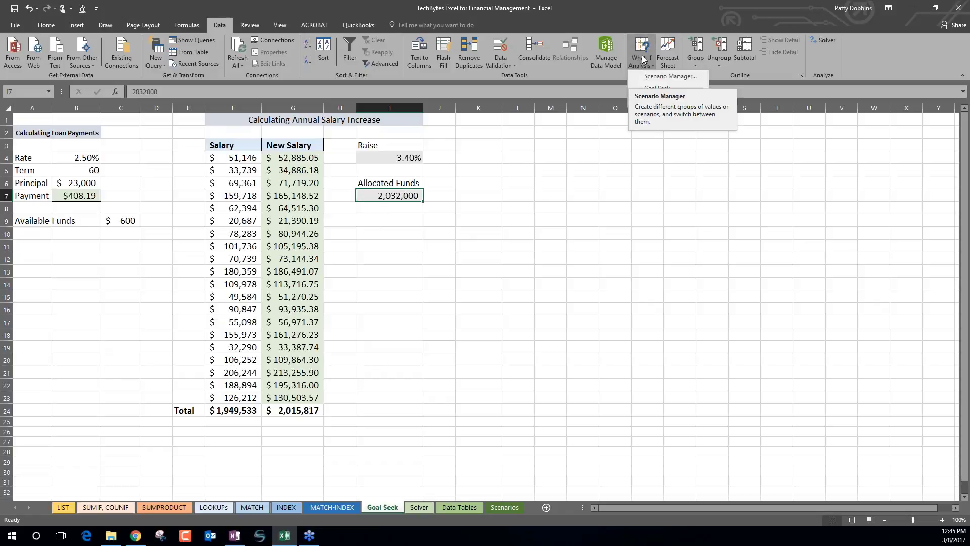
click(652, 89)
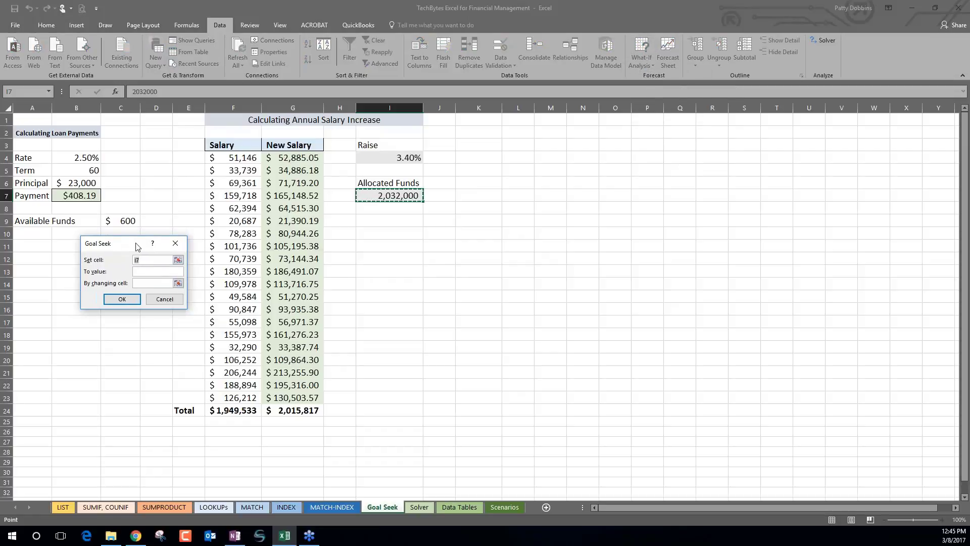
drag(138, 246, 466, 230)
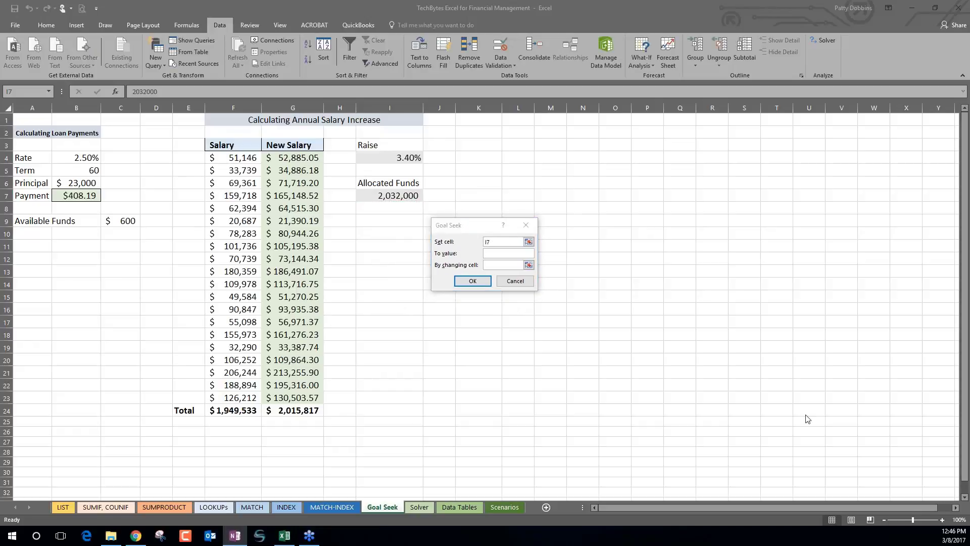
click(528, 243)
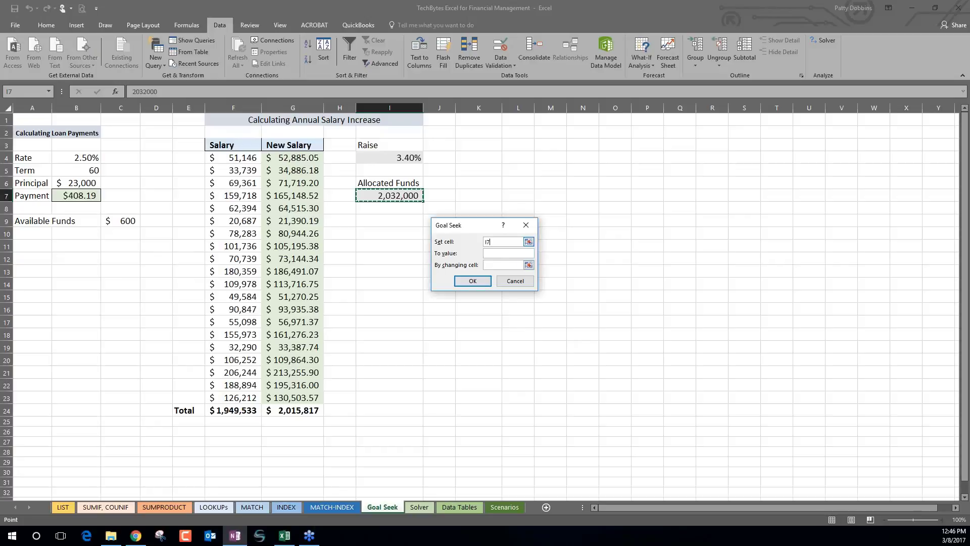
key(BackSpace)
key(BackSpace)
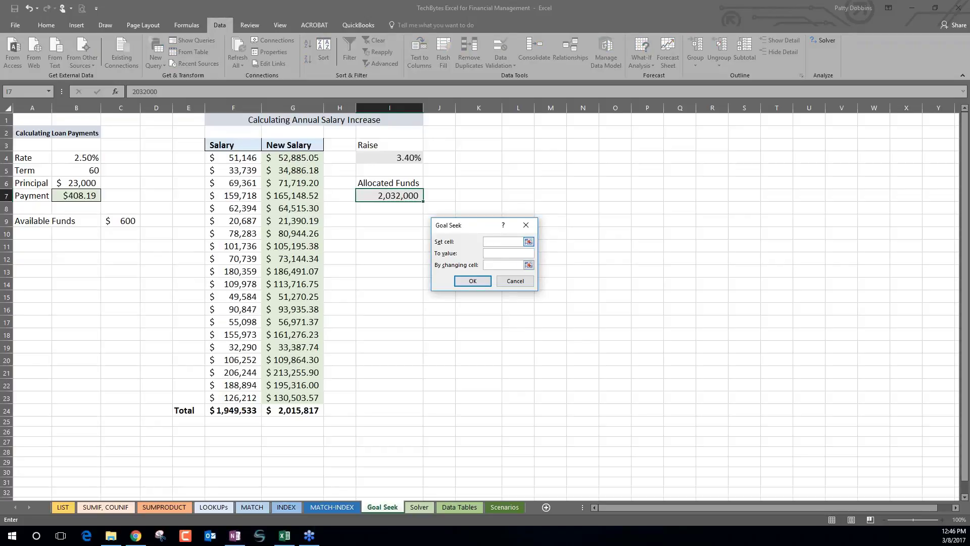
click(293, 411)
Seek a New Salary total of 2032000 by changing the Raise in I4, and keep the solution.
key(Tab)
text(2032000)
click(493, 264)
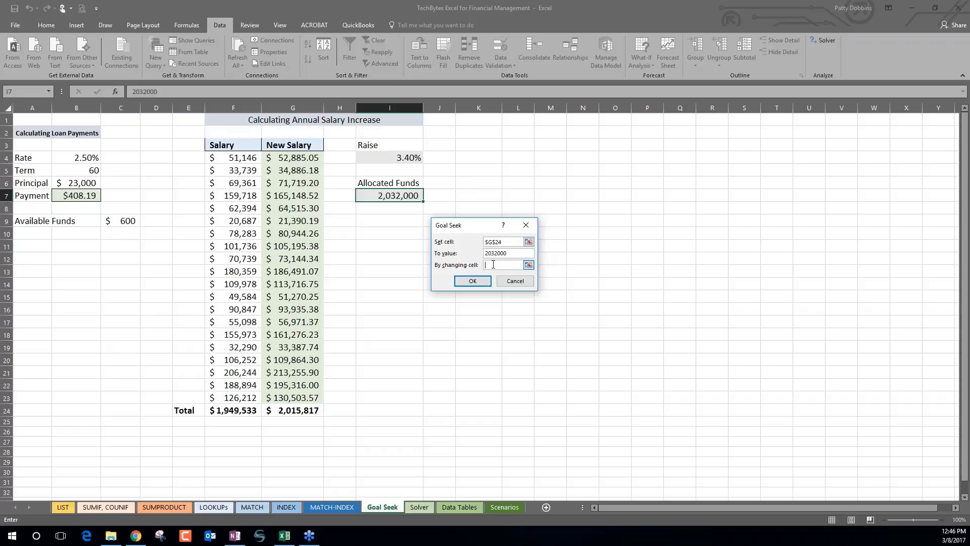
click(409, 158)
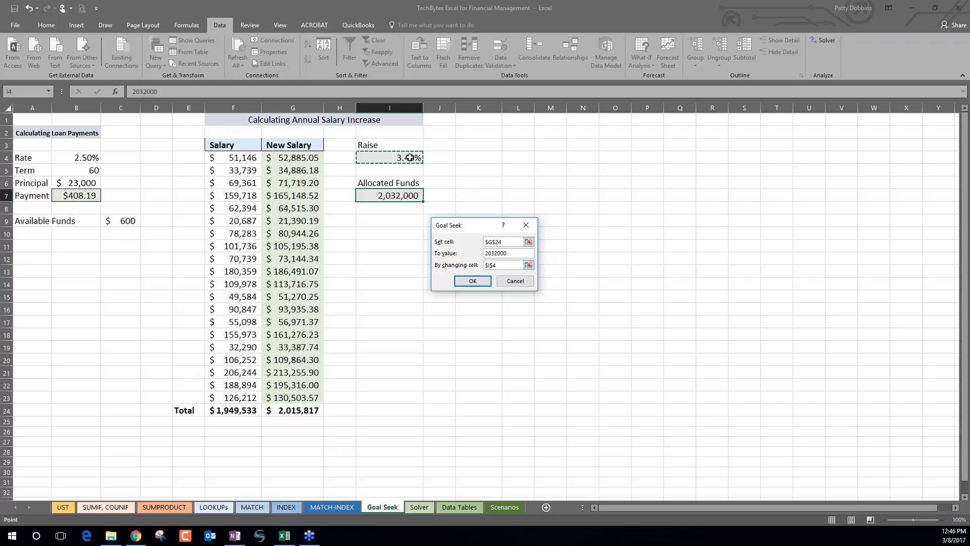
click(474, 281)
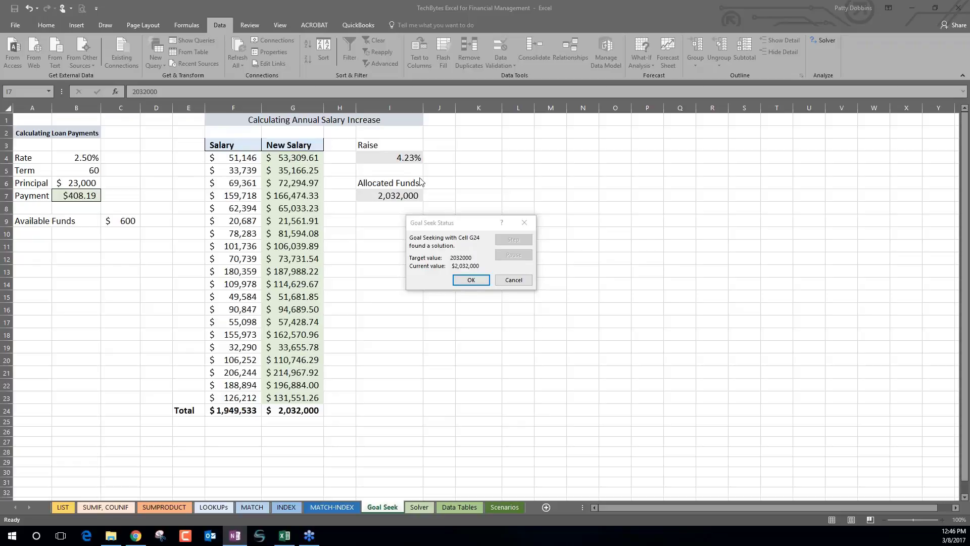
click(471, 280)
click(366, 376)
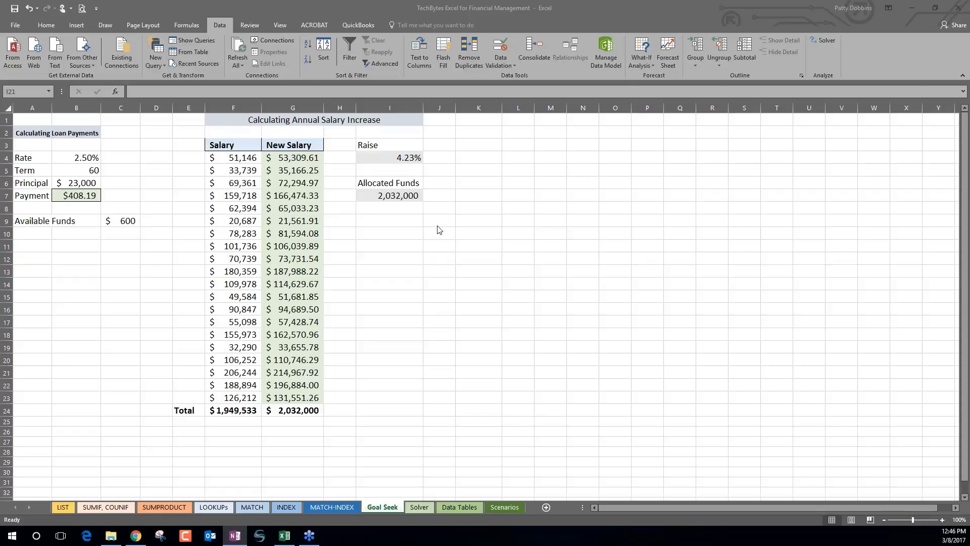
Review the tool overview on the LIST sheet and the Enable Add-in instructions in I1:I5 on the Solver sheet.
click(63, 508)
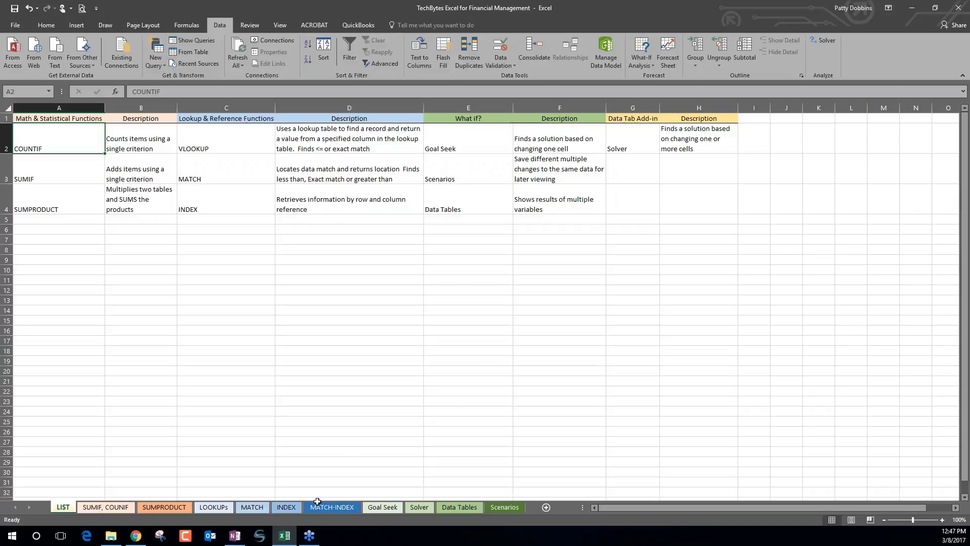
click(420, 508)
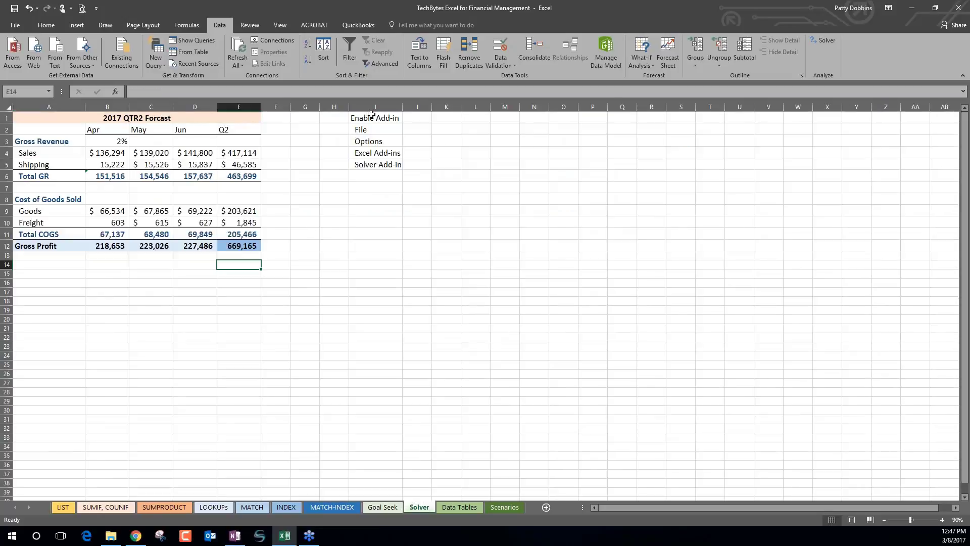
drag(371, 116, 377, 165)
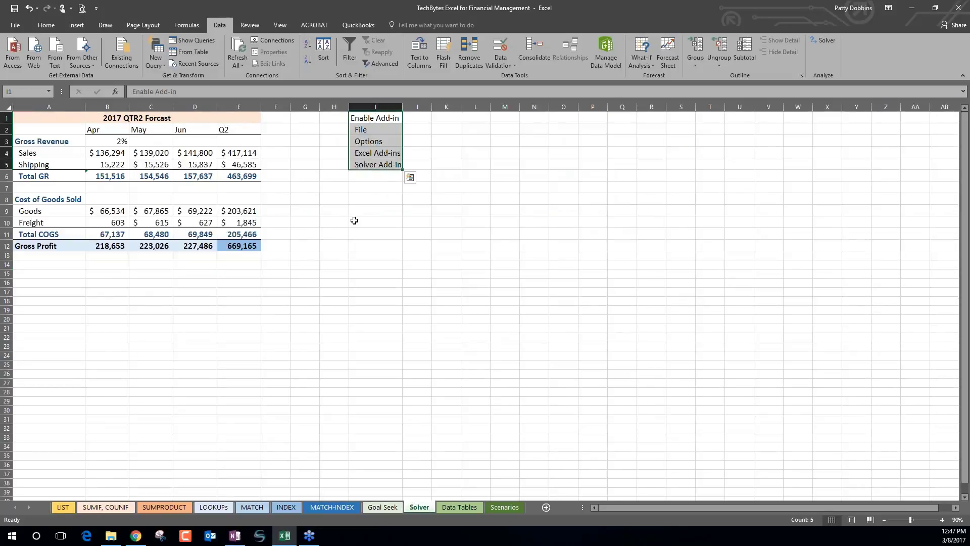
click(365, 129)
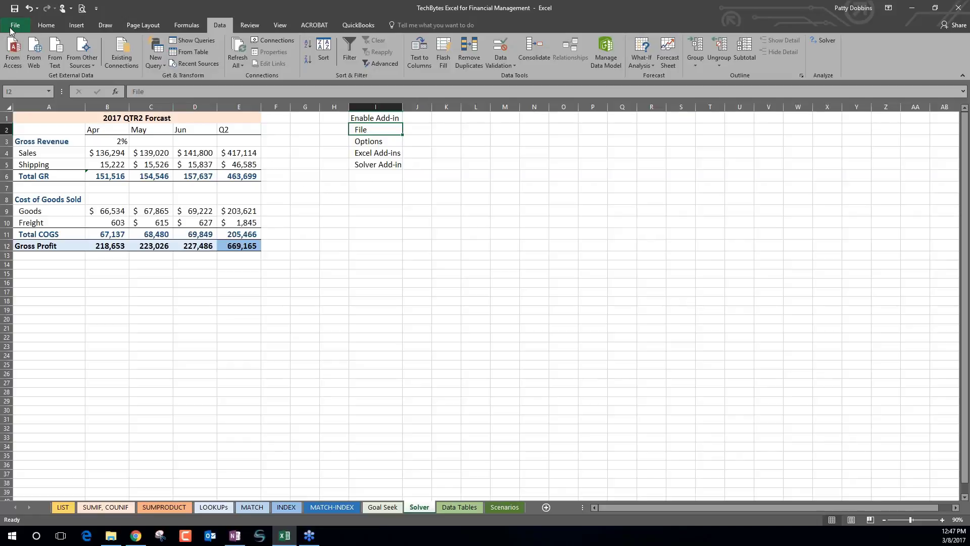
Check the Complément Solveur entry among the Excel add-ins in the program options, and accept the list with it enabled.
click(15, 26)
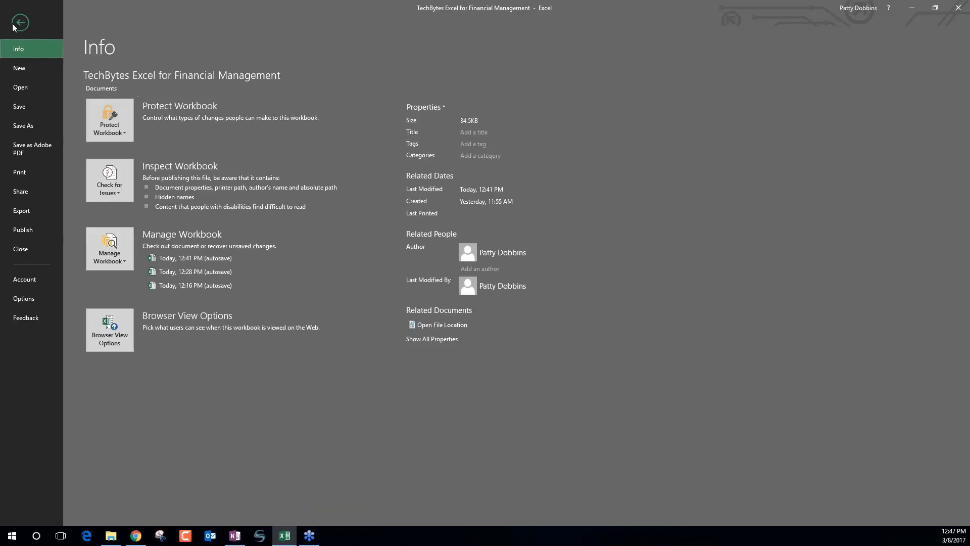
click(19, 23)
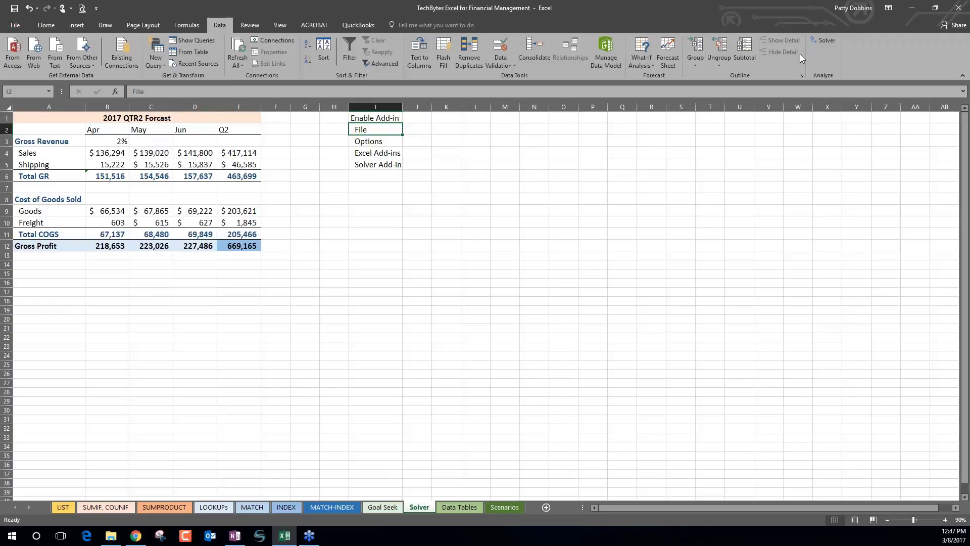
click(14, 23)
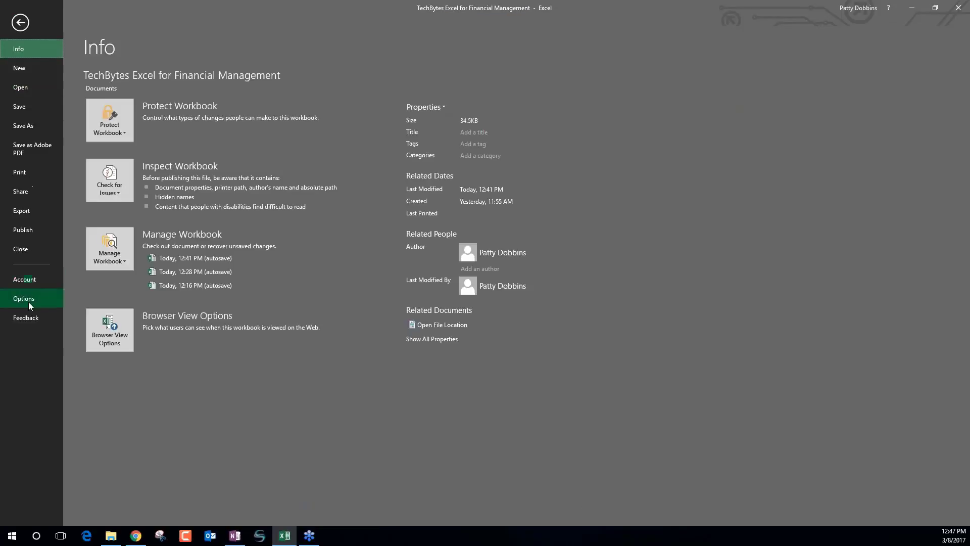
click(33, 302)
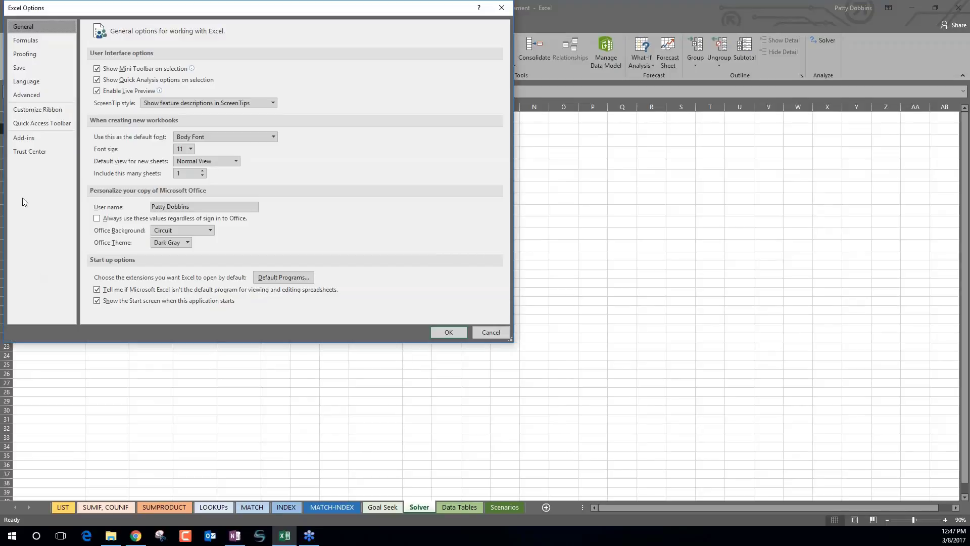
click(27, 139)
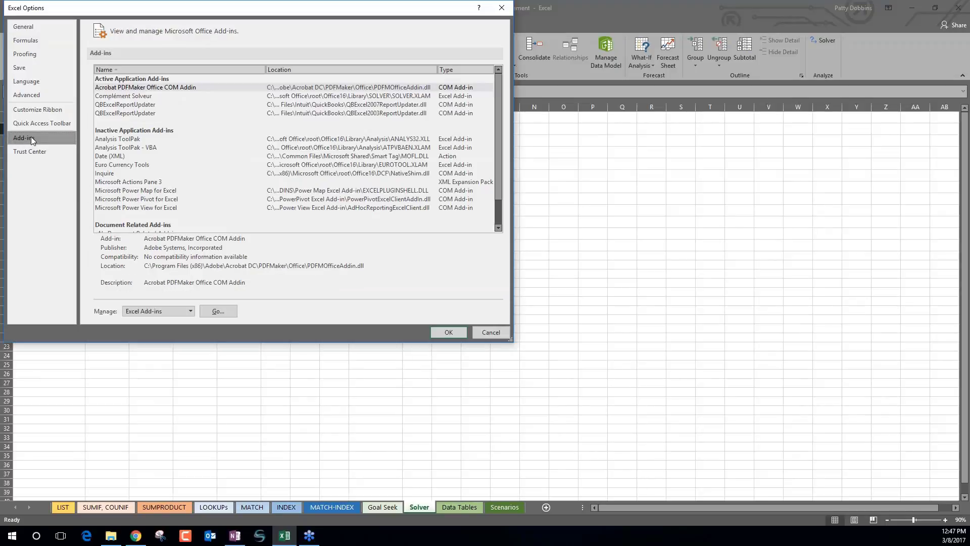
click(152, 96)
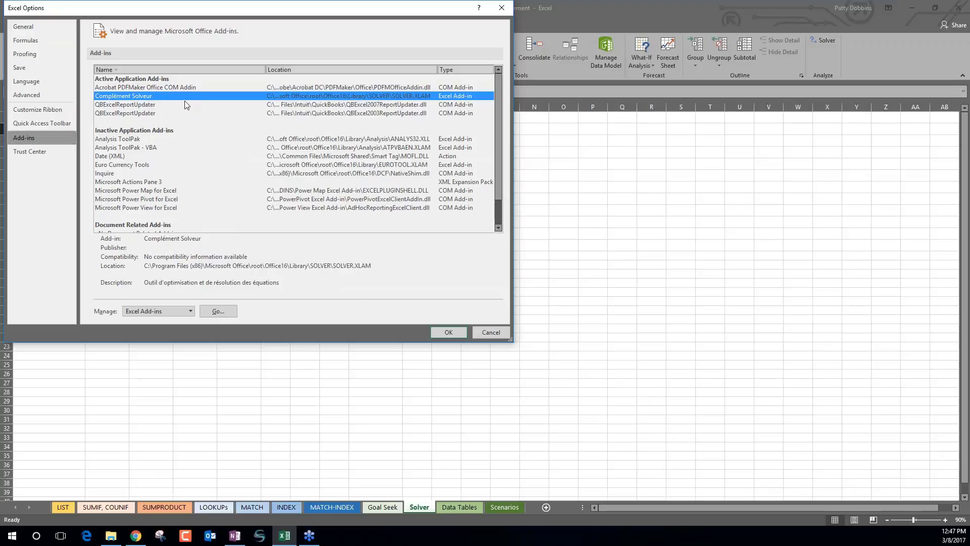
click(224, 314)
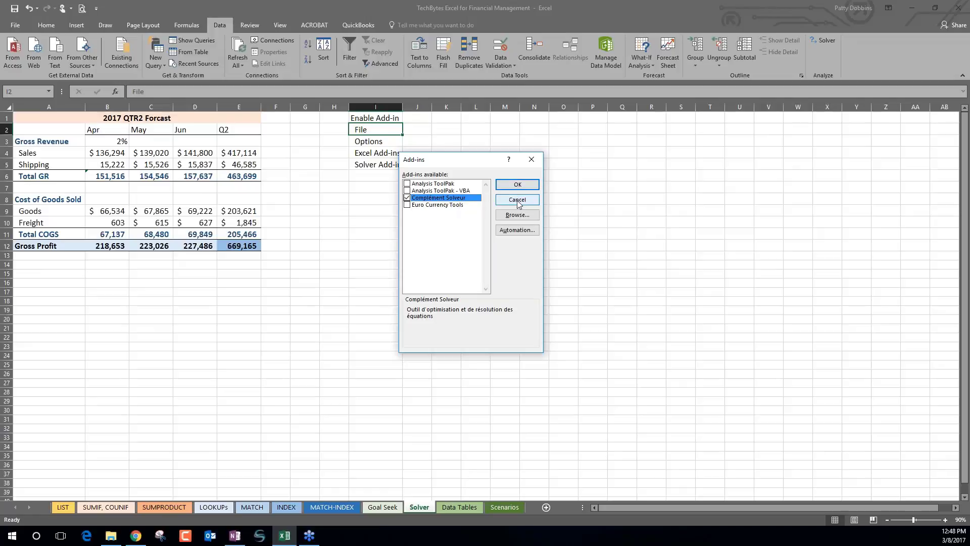
click(518, 184)
drag(382, 121, 387, 164)
click(305, 255)
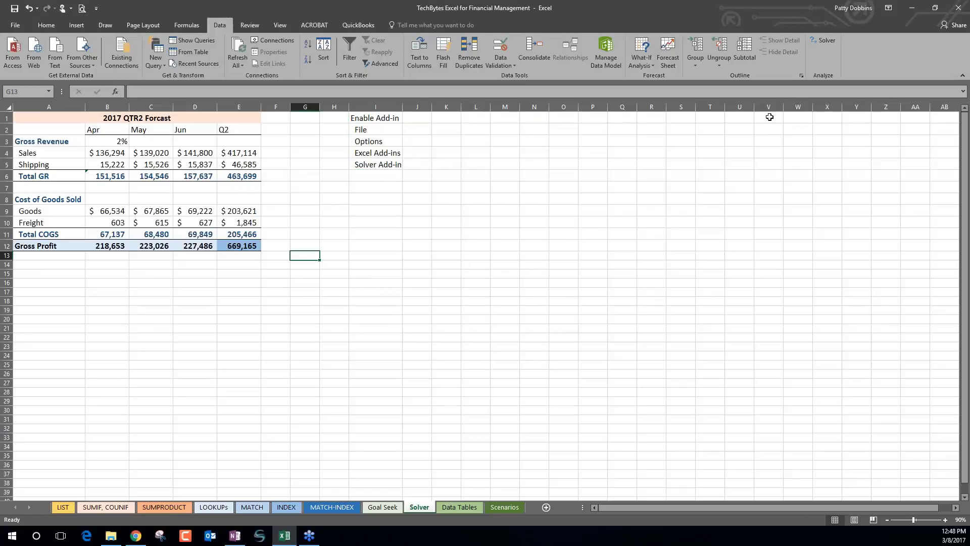
Start a Solver model that sets the Q2 Gross Profit in E12 to a value of 700000.
click(826, 40)
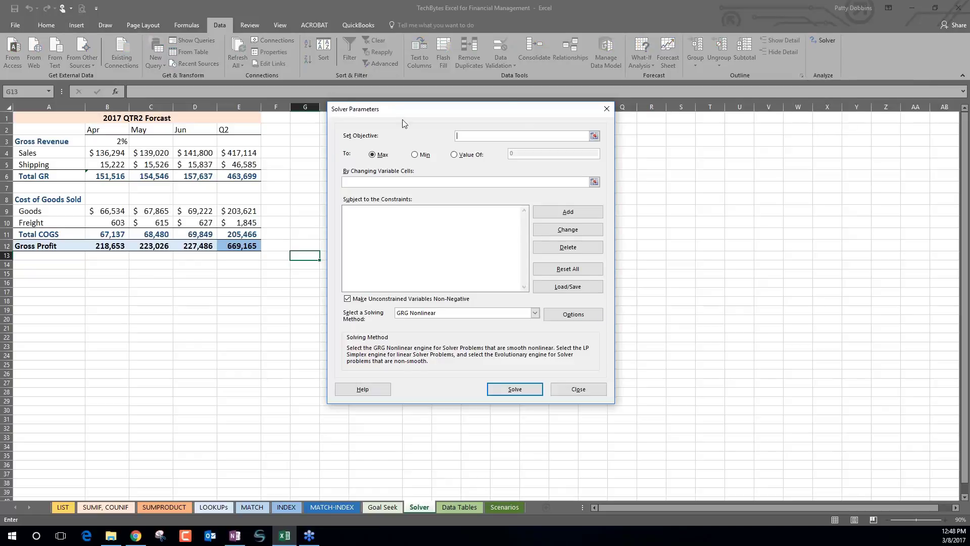
drag(397, 111, 396, 136)
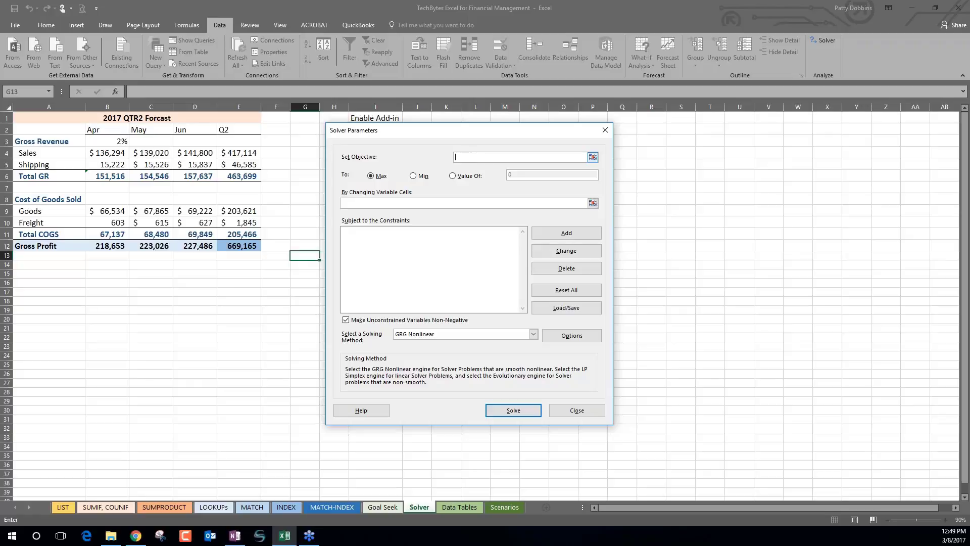
click(243, 245)
click(453, 176)
click(517, 175)
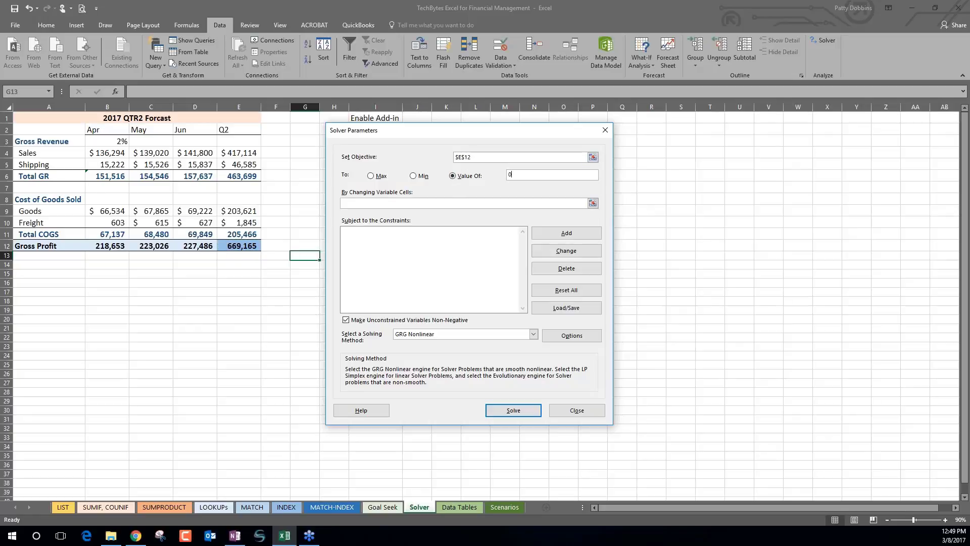
key(BackSpace)
text(00000)
Use April Sales in B4 and April Goods in B9 as the Solver's changing variable cells.
click(447, 203)
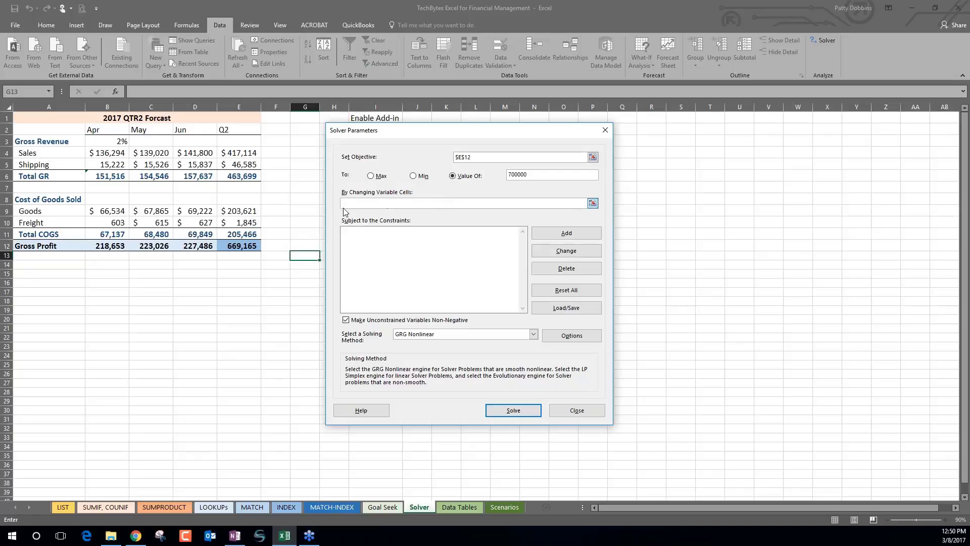
click(106, 154)
click(109, 212)
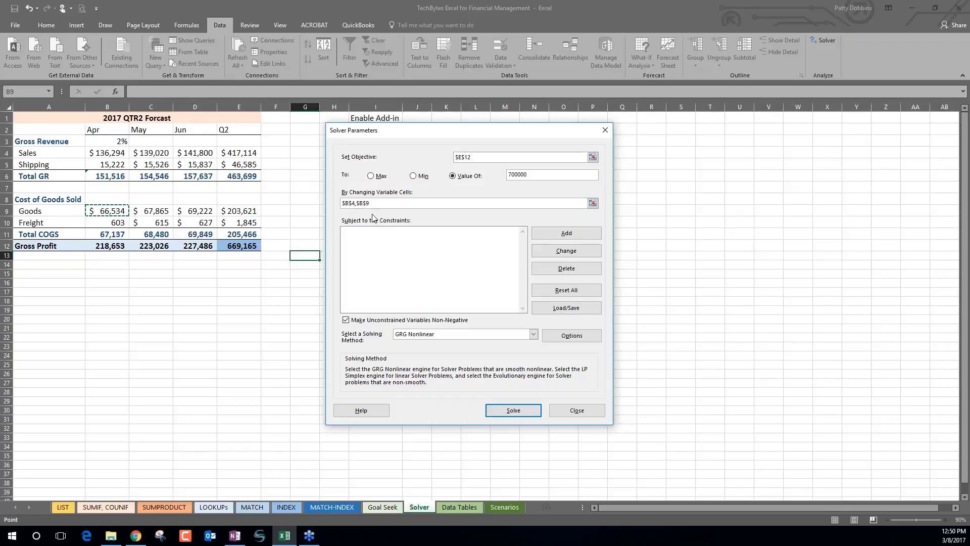
Add two Solver constraints: B4 less than or equal to 150000 and B9 less than or equal to 70000.
click(580, 237)
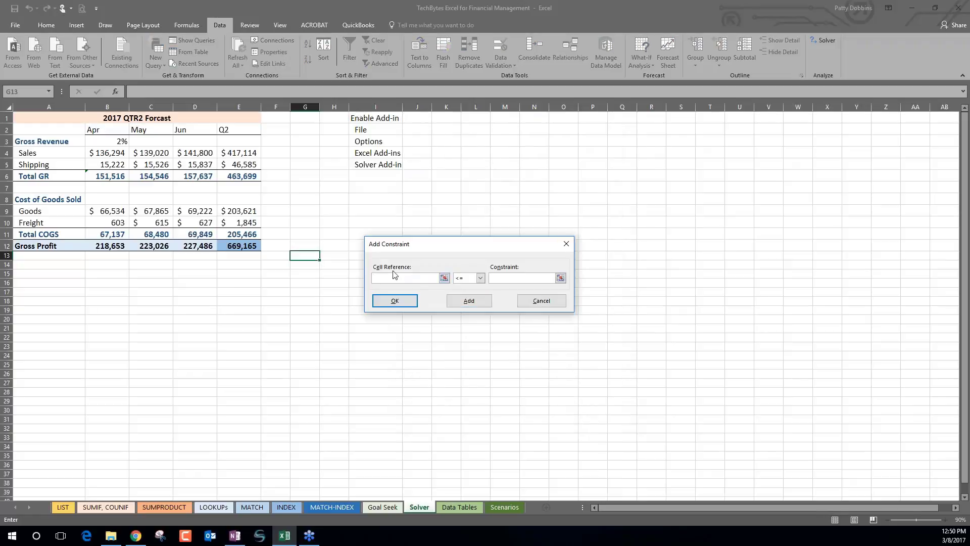
click(112, 154)
click(496, 280)
text(150000)
click(465, 303)
click(102, 212)
click(523, 278)
text(70000)
click(395, 301)
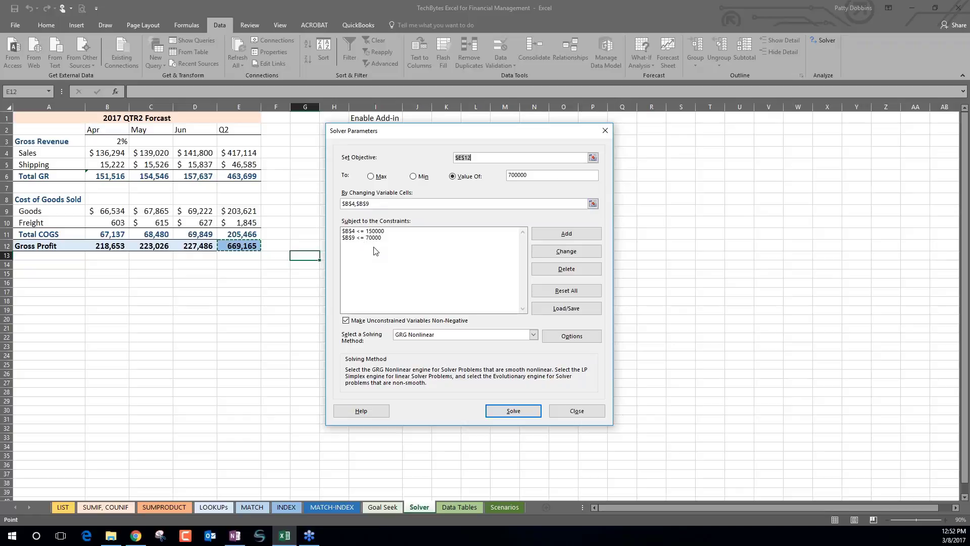
Solve the Gross Profit model, and restore the original values from the Solver results.
click(503, 411)
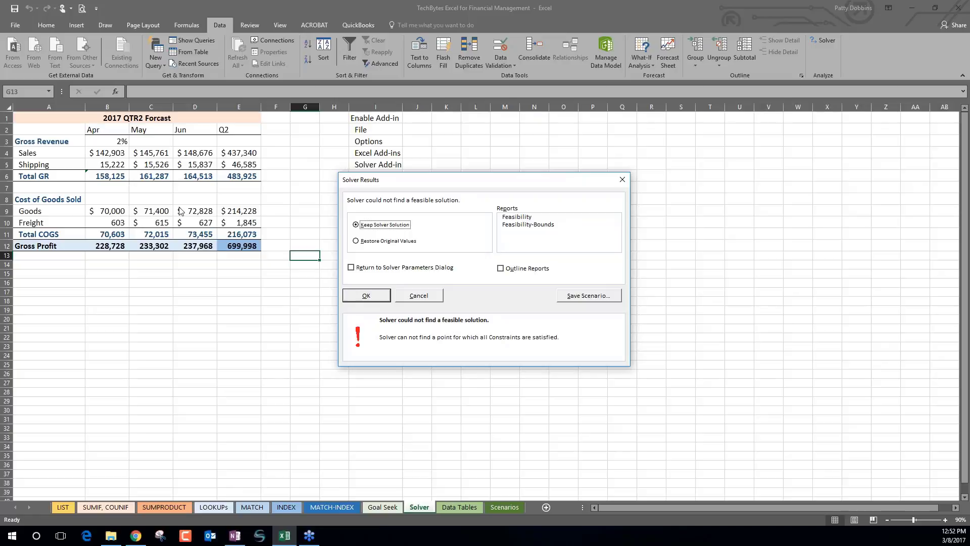
click(356, 242)
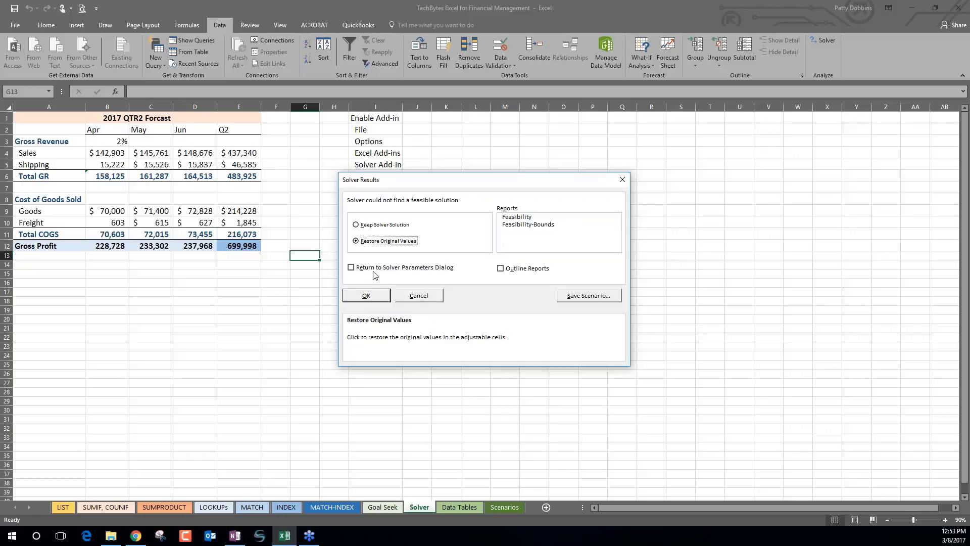
click(371, 298)
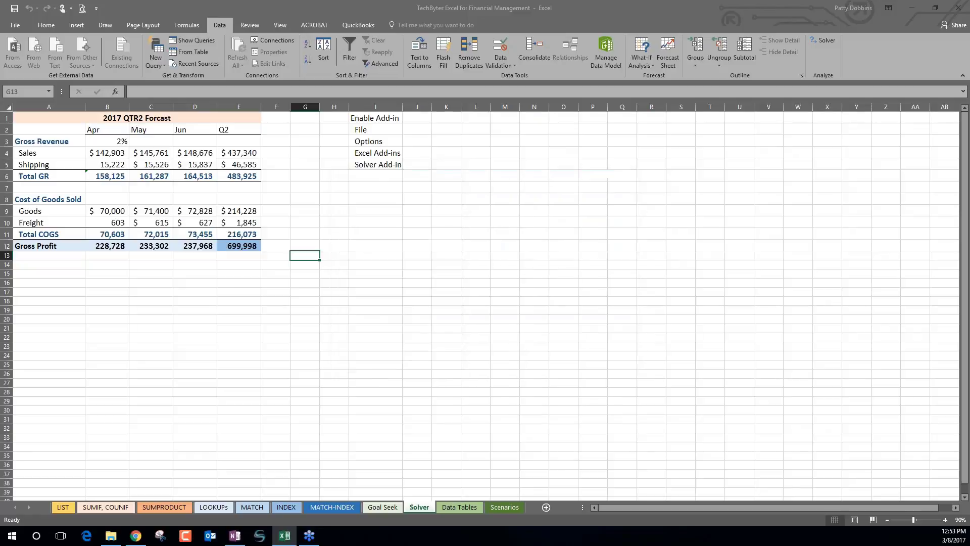
click(358, 234)
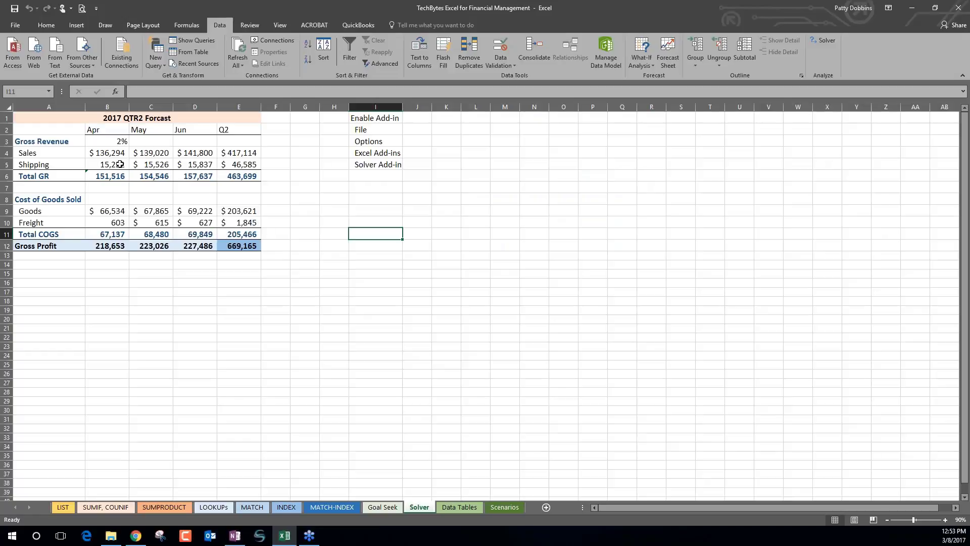
Examine how the Sales row on the Solver sheet is calculated from April through the Q2 total.
click(241, 153)
click(138, 157)
click(107, 152)
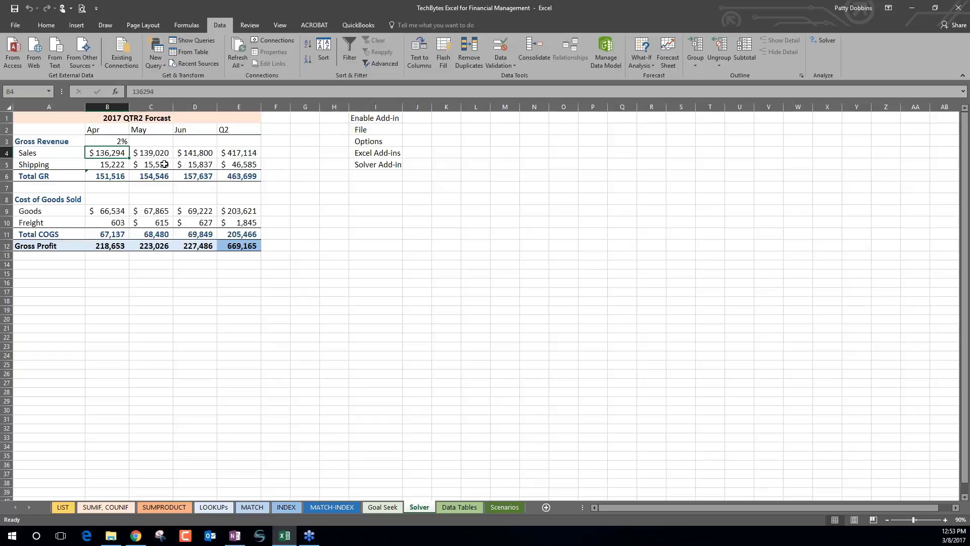
click(142, 152)
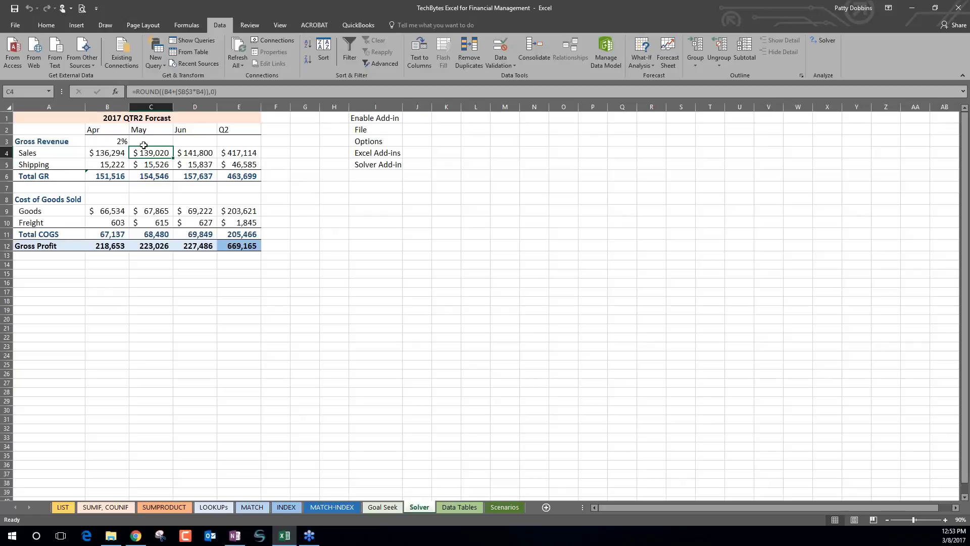
click(191, 153)
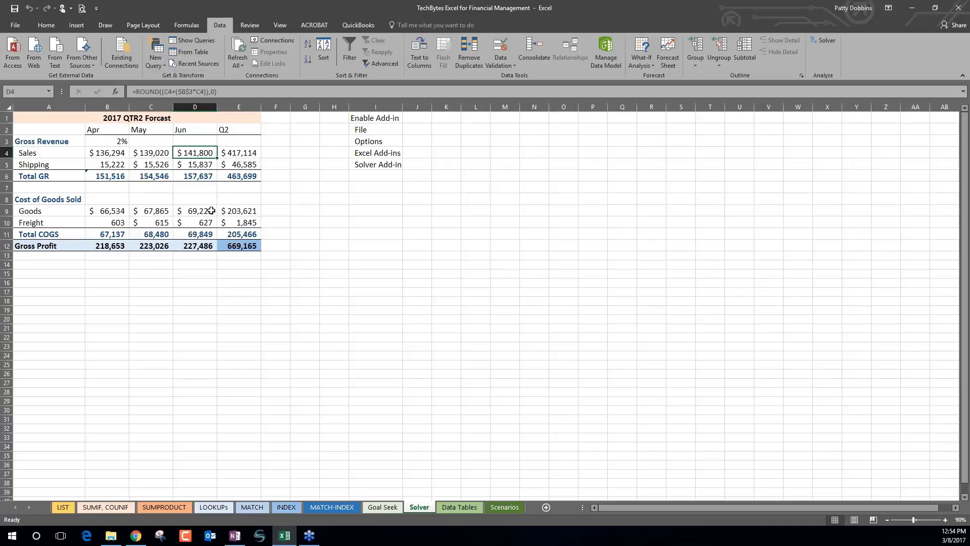
click(328, 221)
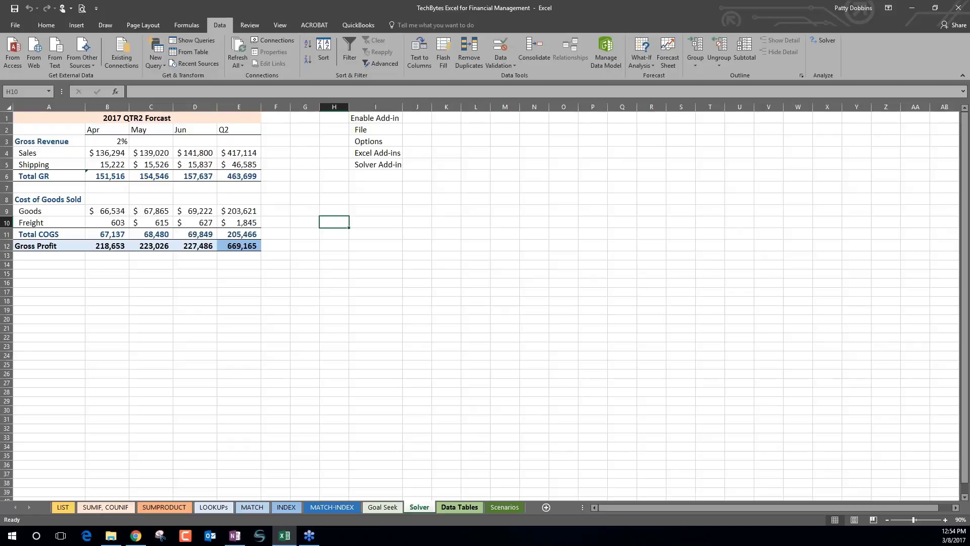
Open the Data Tables sheet and examine the principal amounts and the monthly payment formula in B5.
click(463, 508)
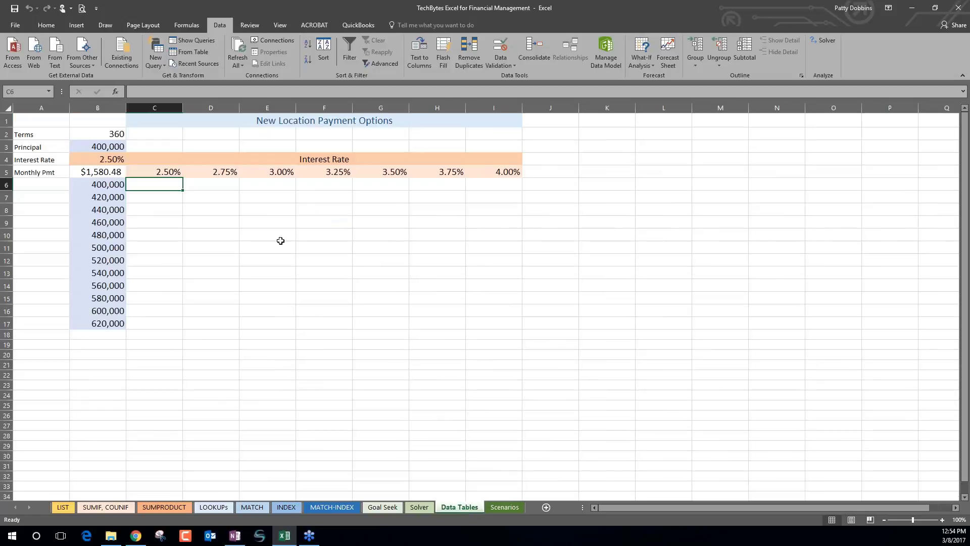
key(alt+Tab)
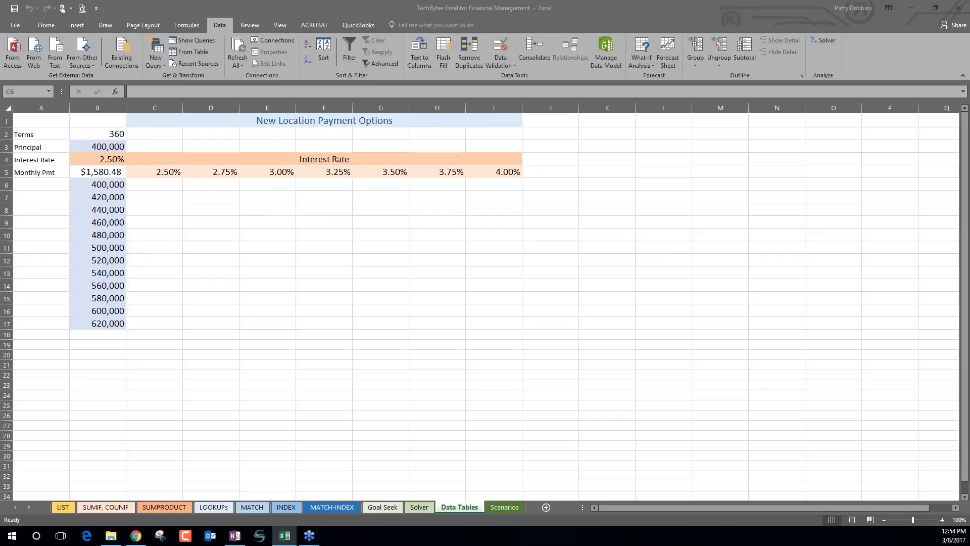
key(alt+Tab)
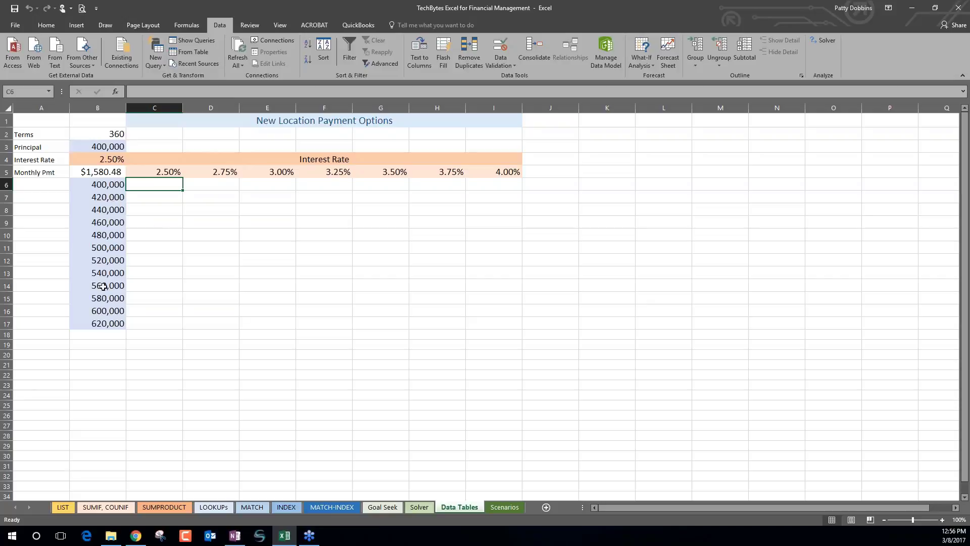
click(102, 187)
click(140, 187)
click(105, 175)
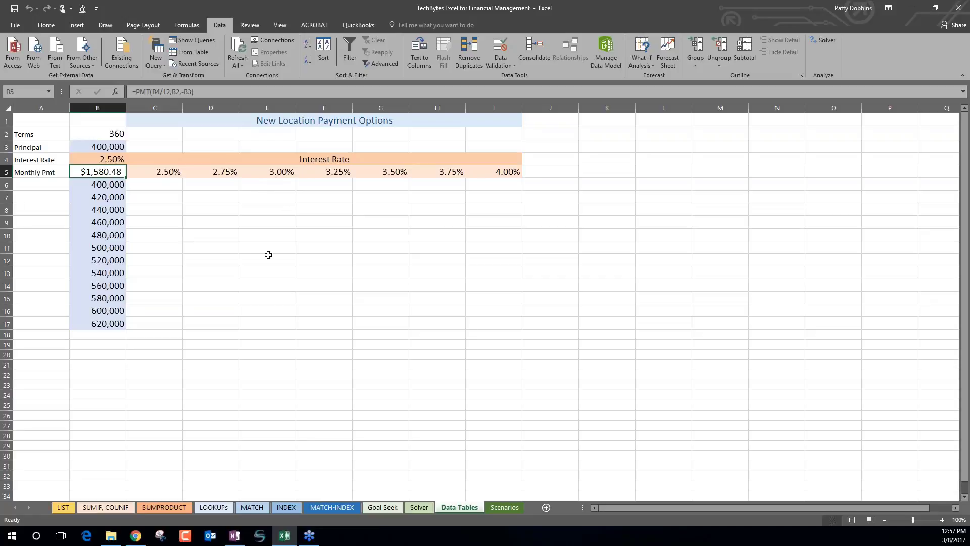
Try to fill C6:I17 with a data table using B3 as row input and B4 as column input, and check the resulting cells.
click(166, 187)
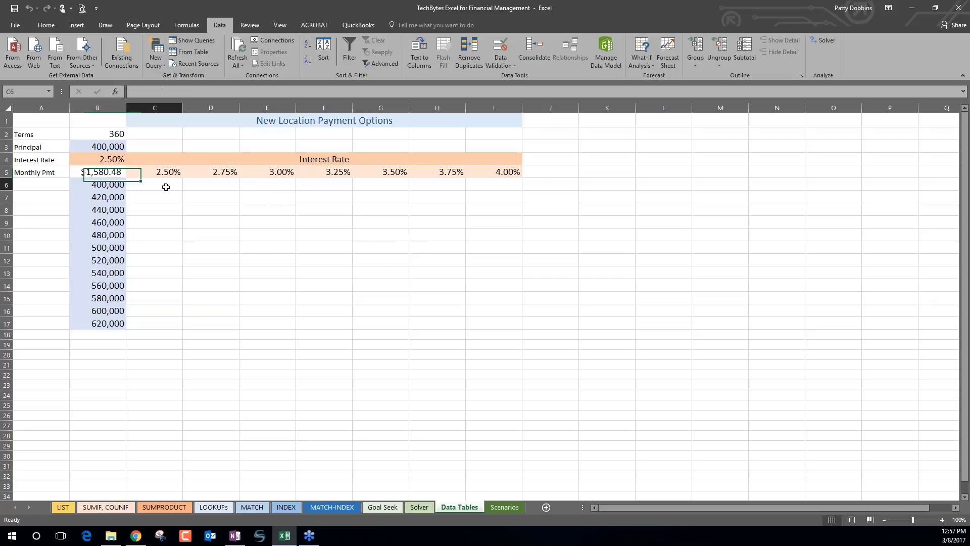
mouse_move(165, 186)
mouse_down()
mouse_move(368, 232)
mouse_move(453, 267)
mouse_move(493, 326)
mouse_up()
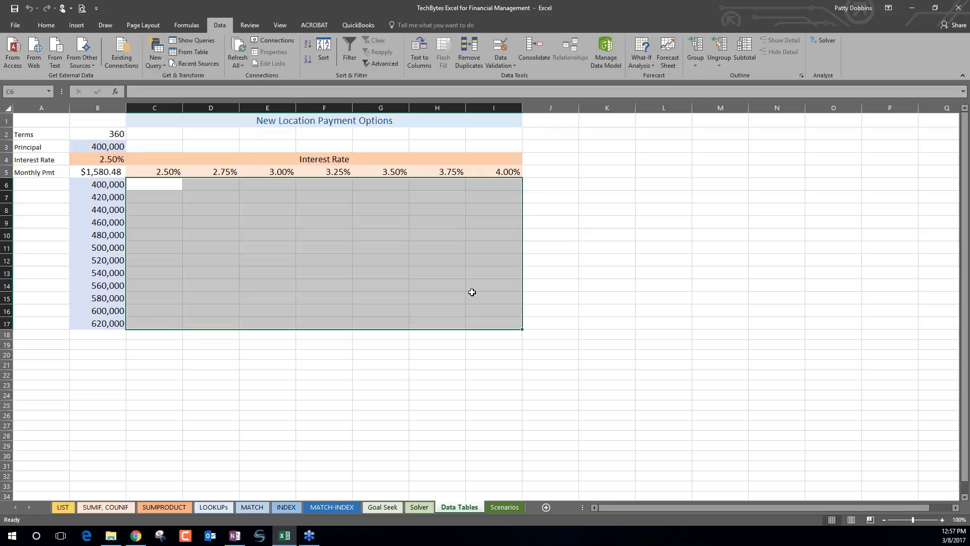
click(642, 61)
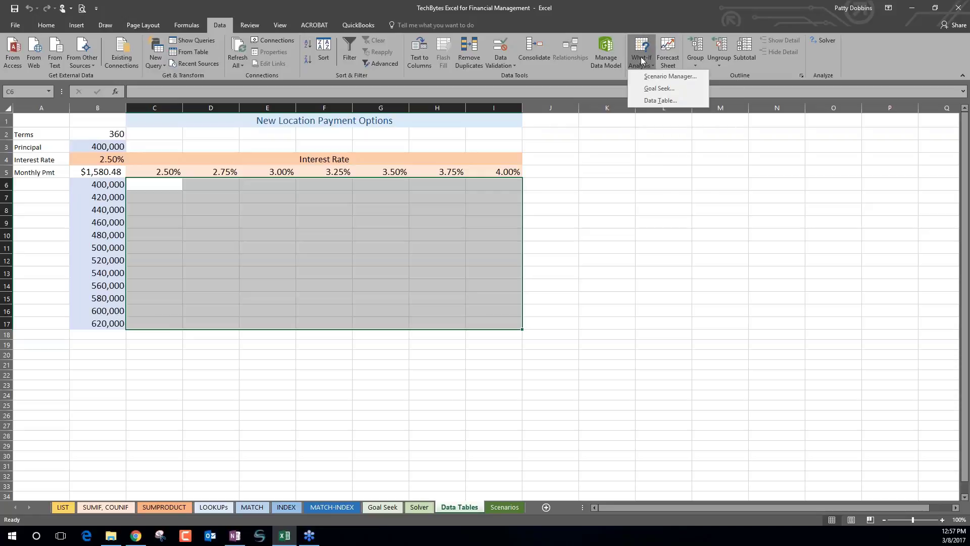
click(656, 99)
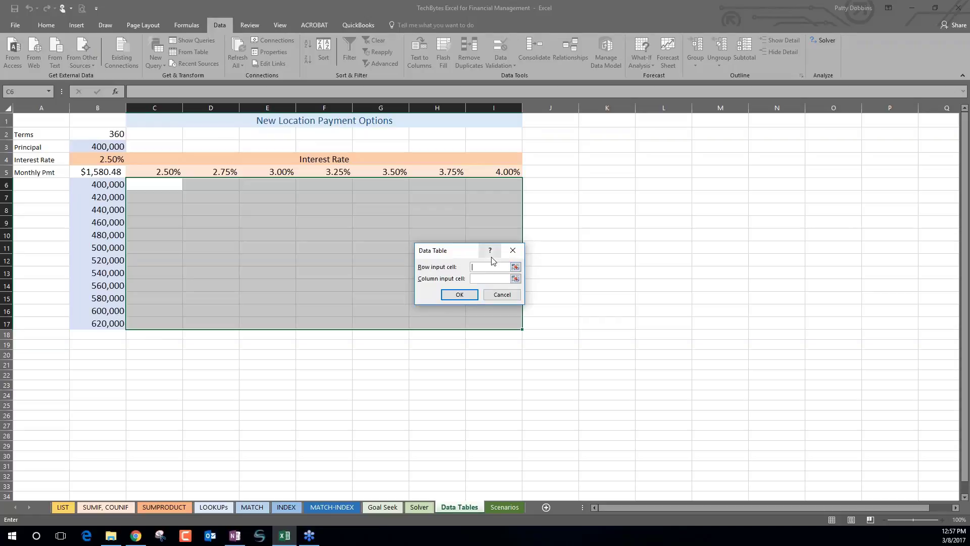
click(102, 145)
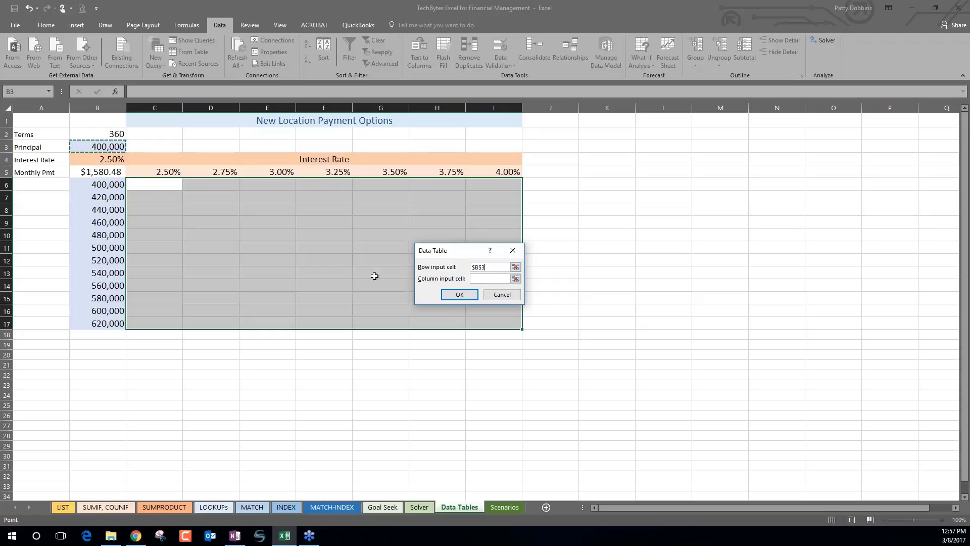
click(480, 279)
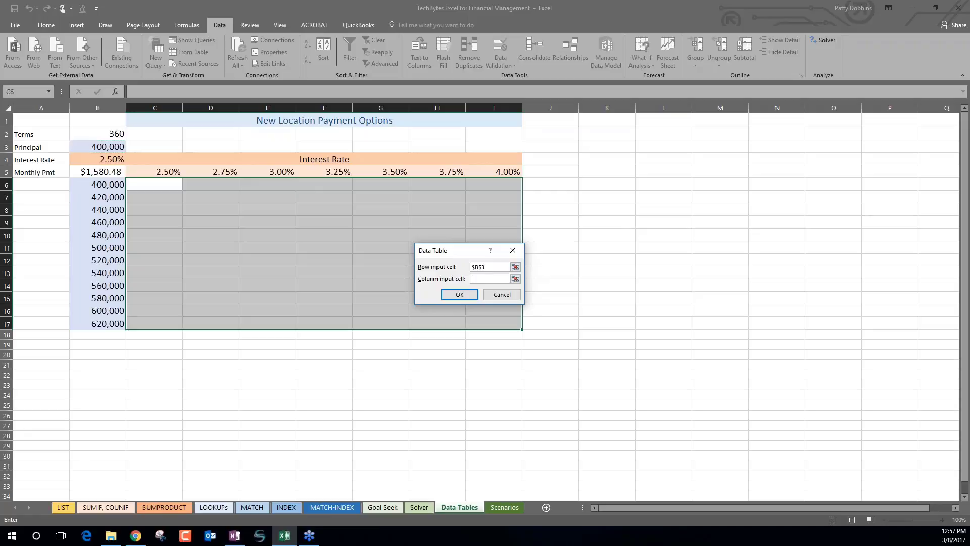
click(99, 160)
click(459, 296)
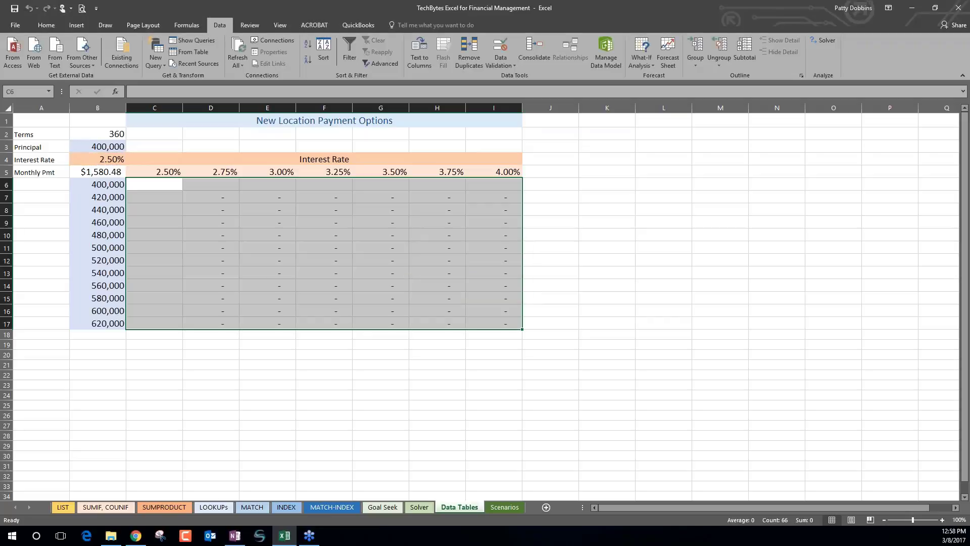
click(320, 222)
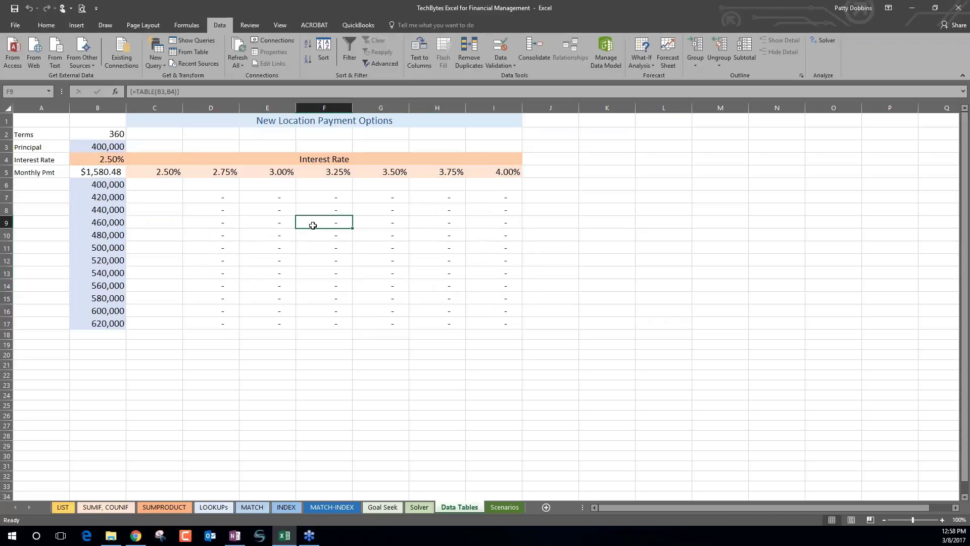
click(142, 182)
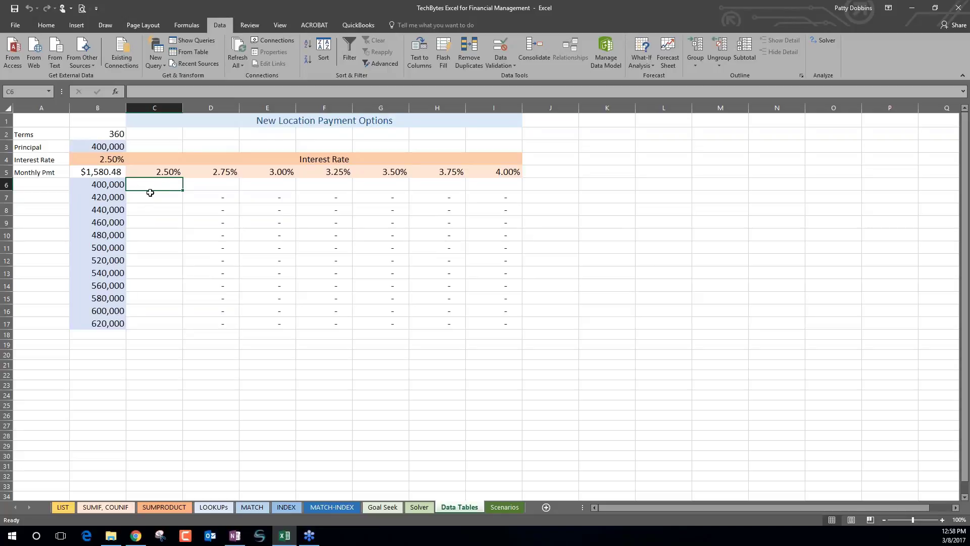
Create a two-variable data table over B5:I17 with B3 as row input and B4 as column input, and check the resulting cells.
click(111, 172)
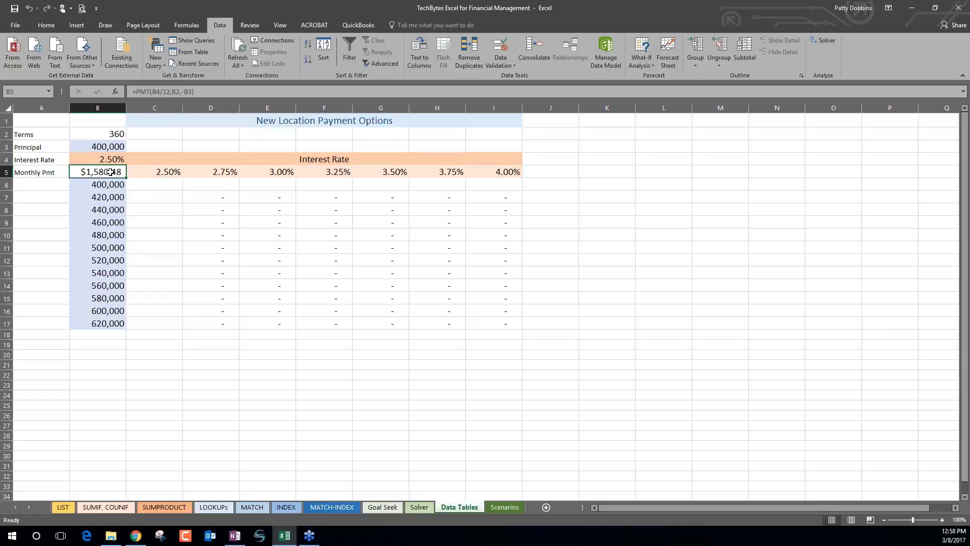
drag(103, 172, 491, 323)
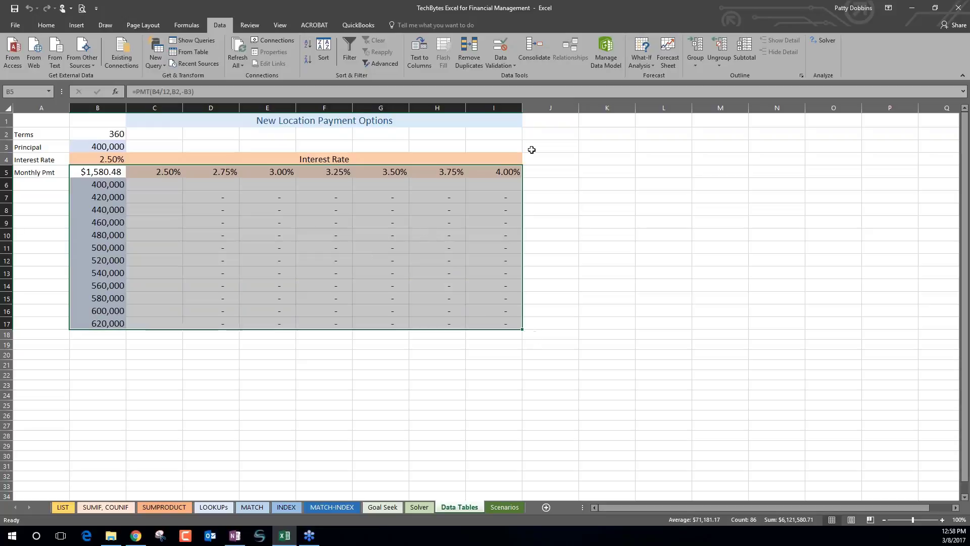
click(642, 63)
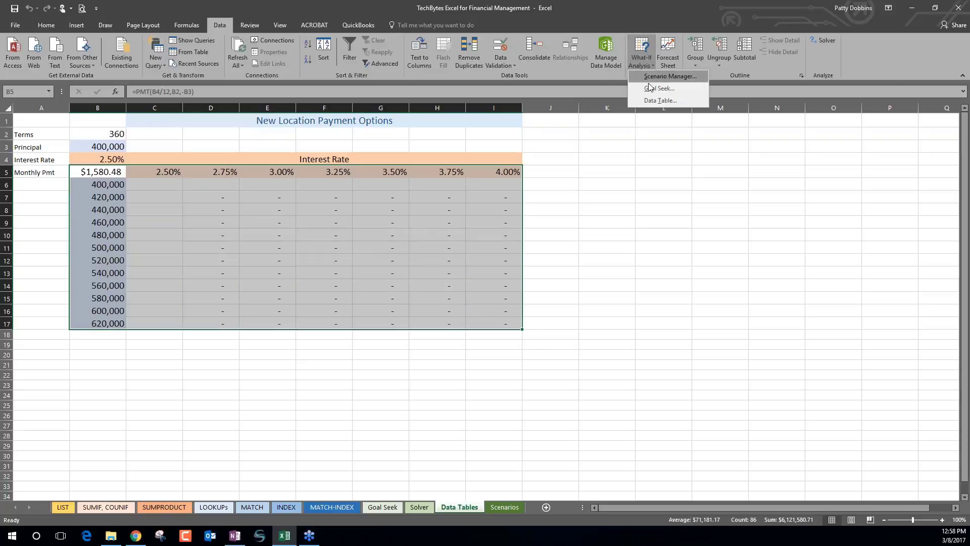
click(651, 101)
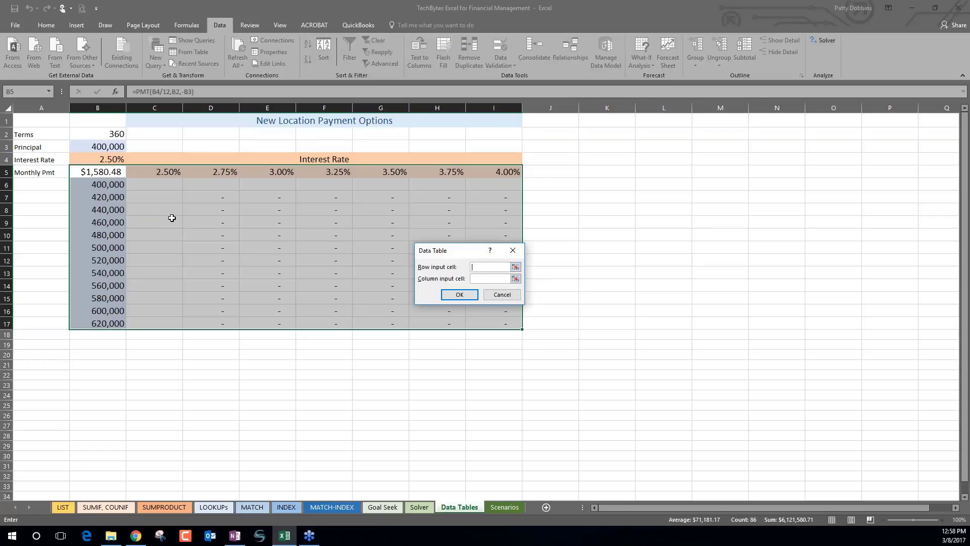
click(97, 147)
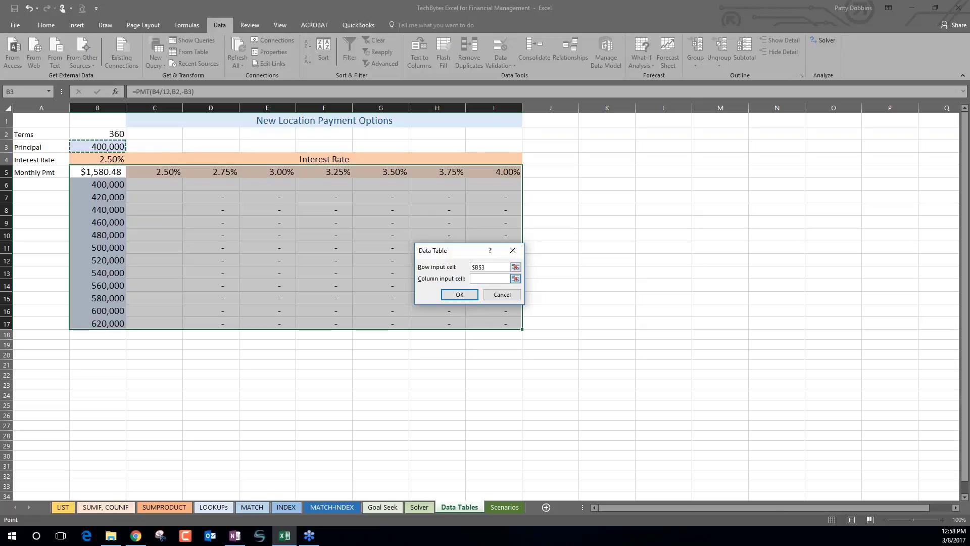
click(489, 279)
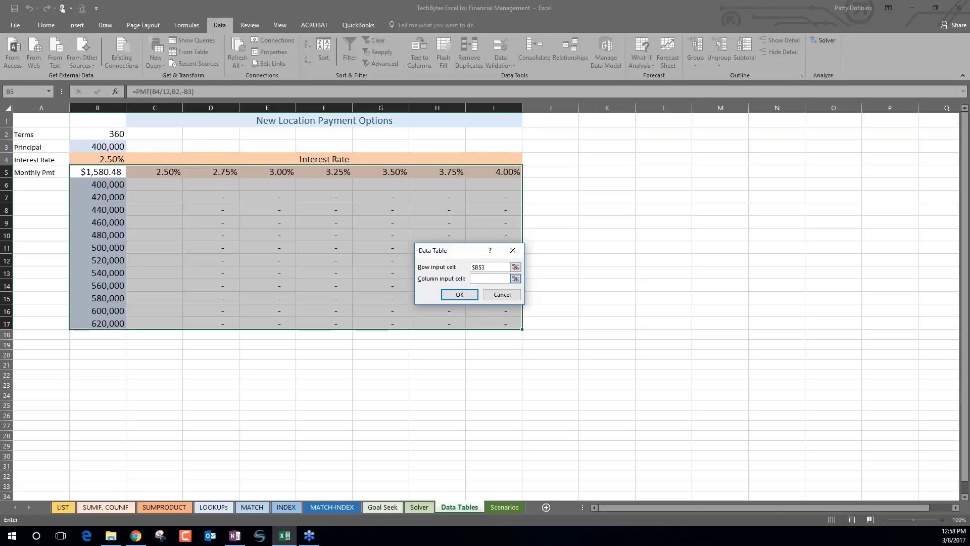
click(113, 161)
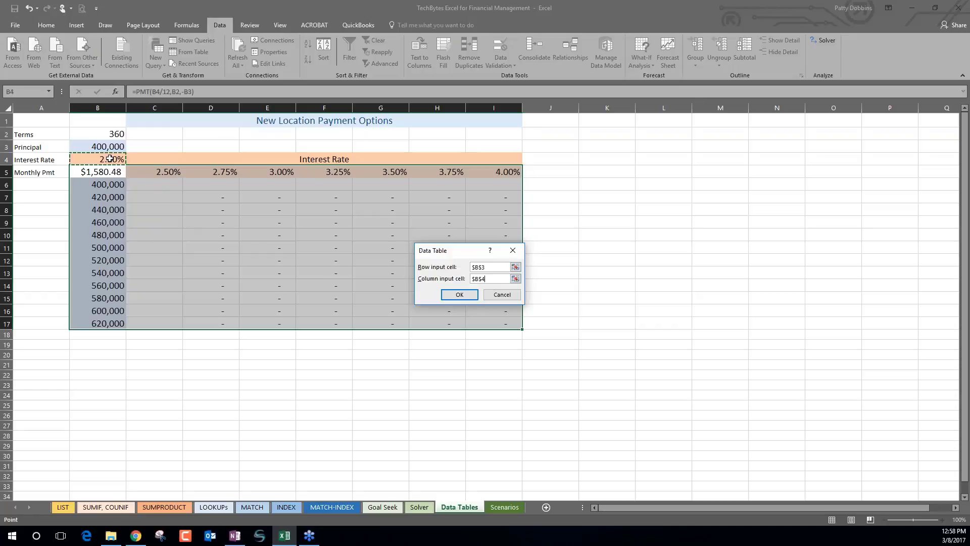
click(460, 295)
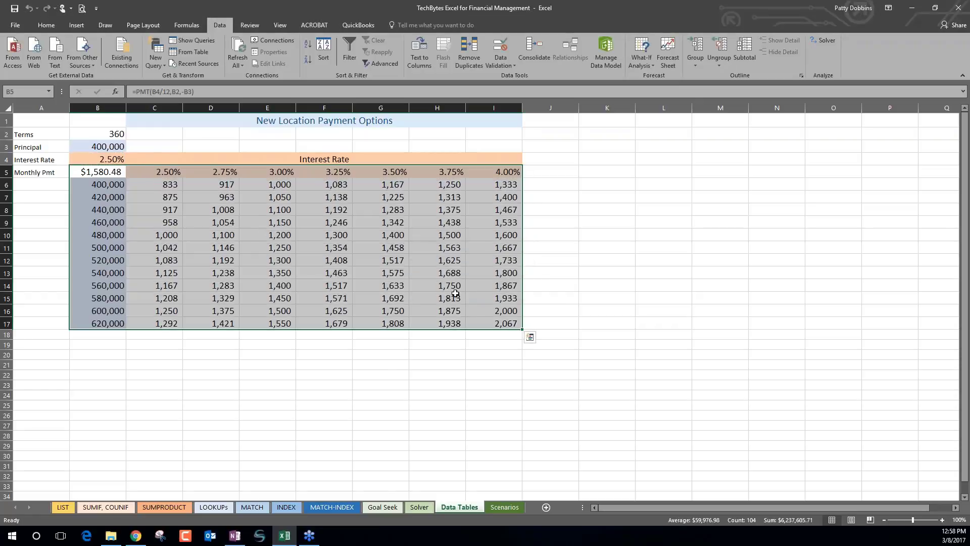
click(433, 288)
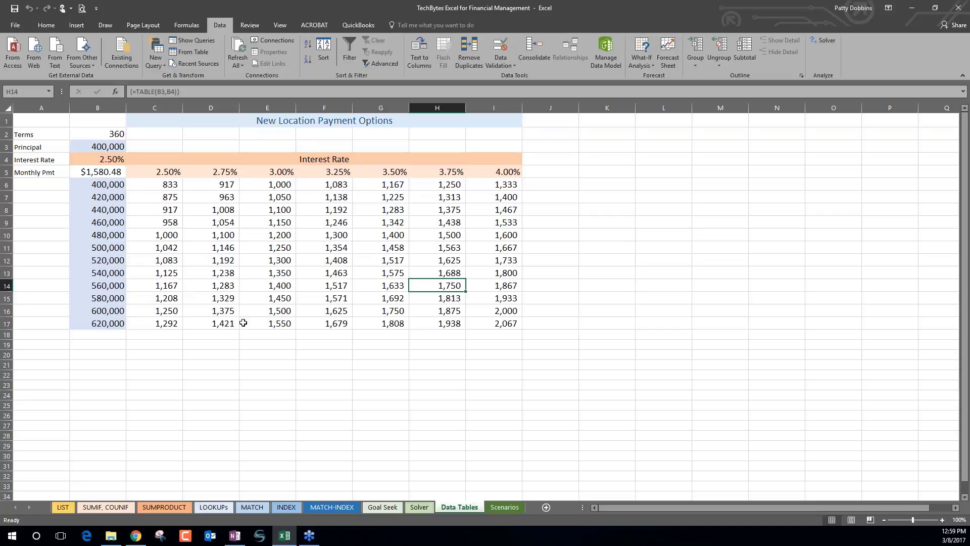
click(213, 301)
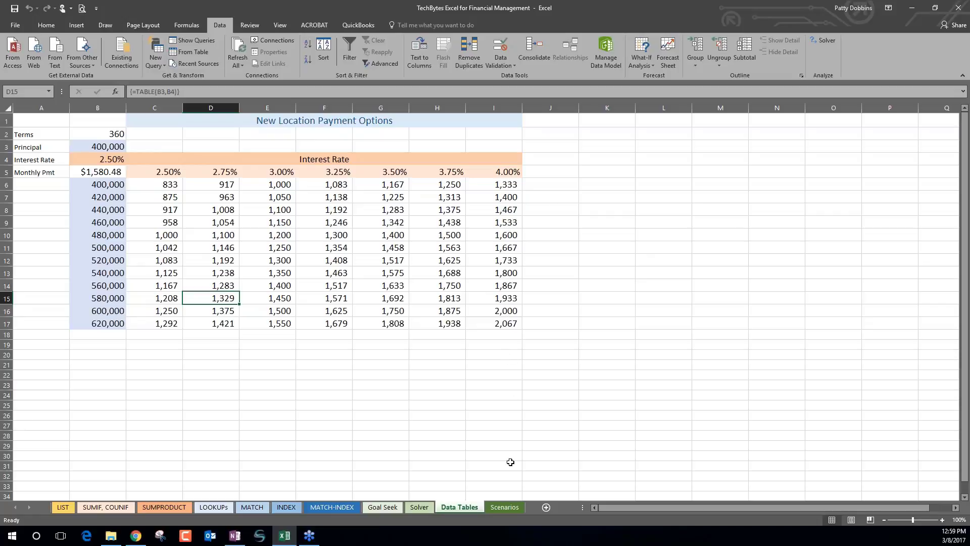
On the Scenarios sheet, start a new scenario in the Scenario Manager and name it "increase".
click(506, 507)
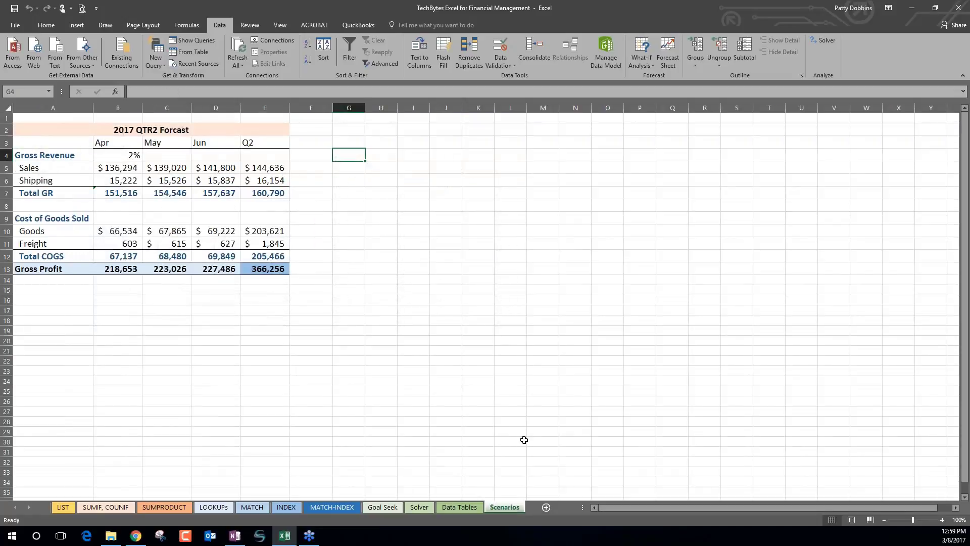
click(644, 59)
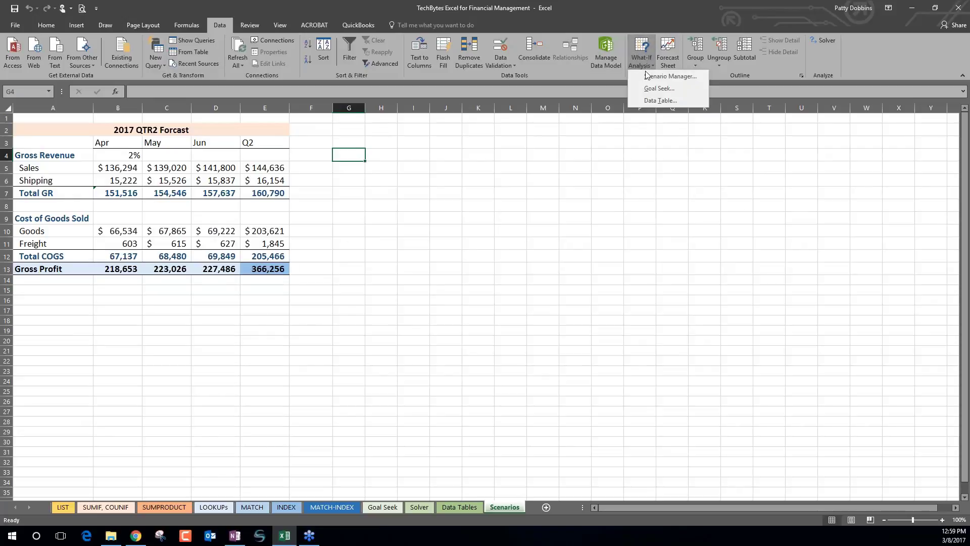
click(663, 77)
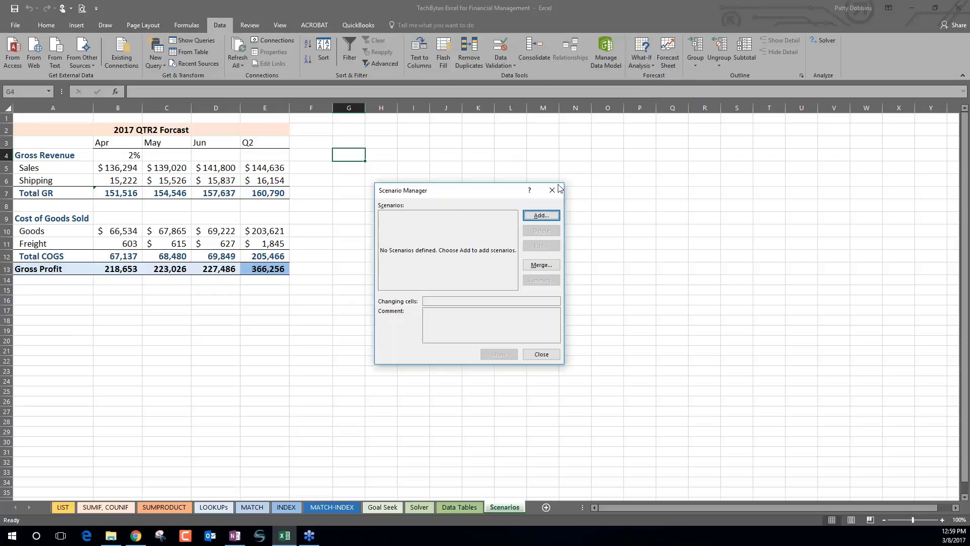
click(541, 215)
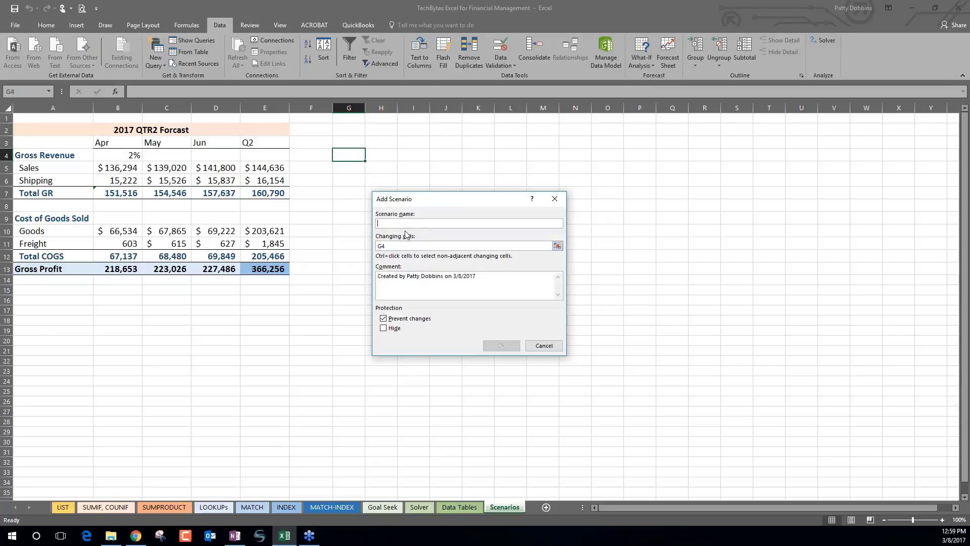
text(bas)
text(e)
key(BackSpace)
key(BackSpace)
key(BackSpace)
key(BackSpace)
text(lncrease)
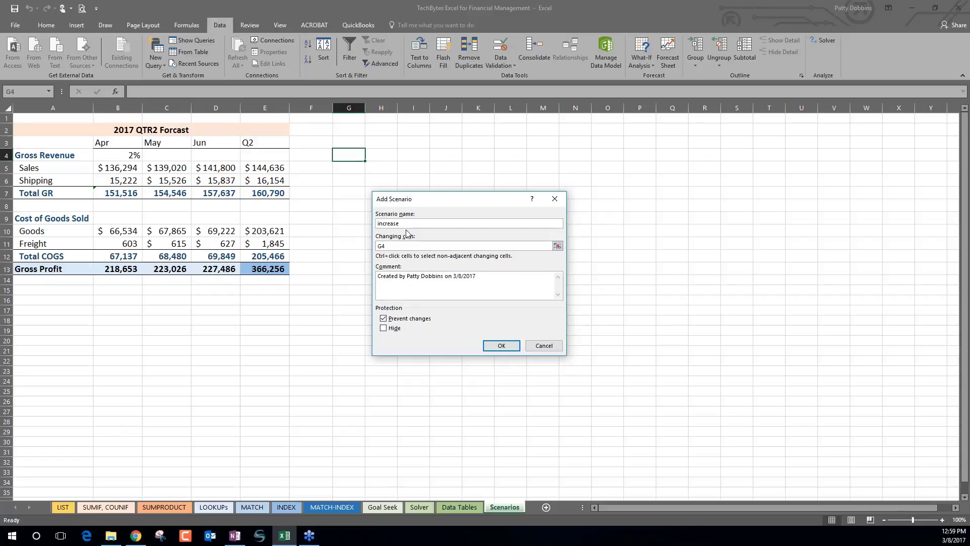
Make April Sales (B5) the scenario's changing cell with a value of 20000, and show the scenario on the sheet.
click(413, 245)
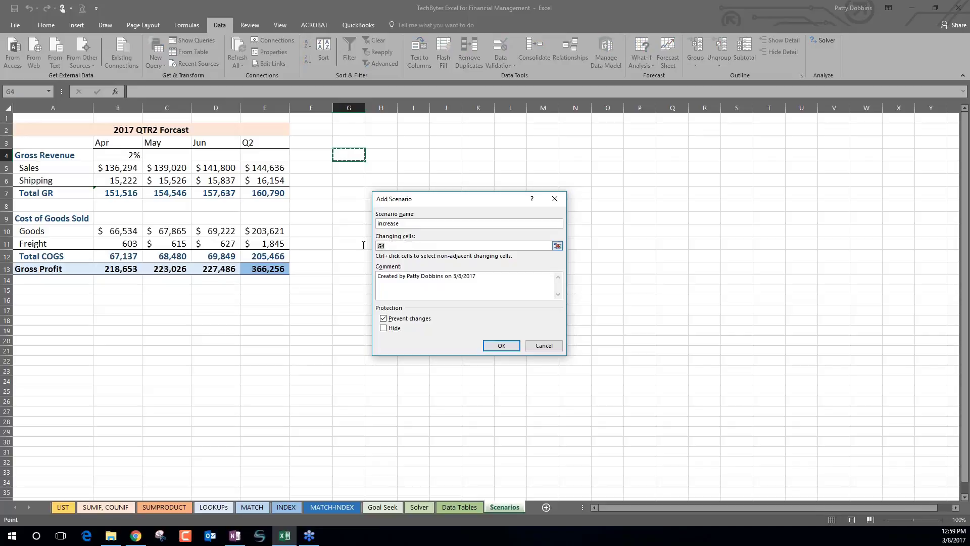
click(119, 168)
click(500, 347)
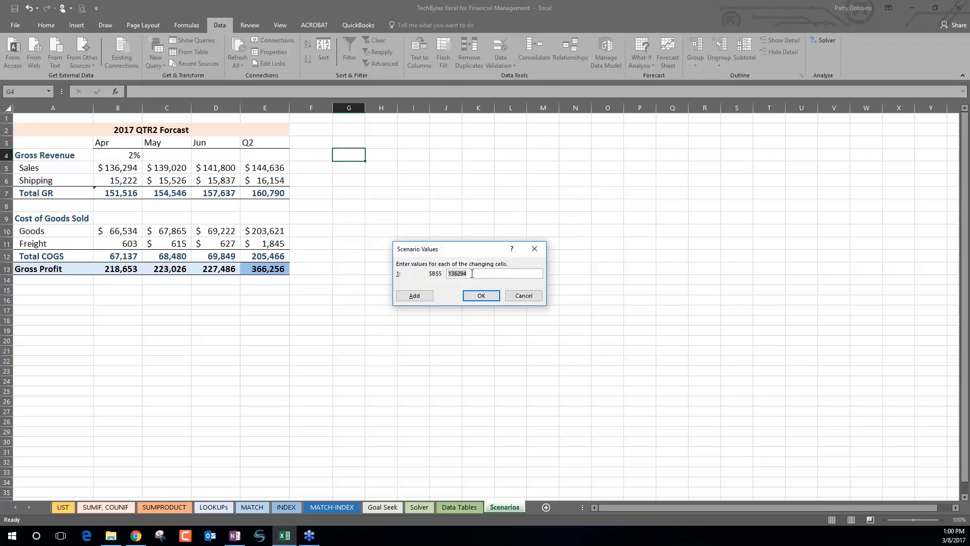
text(20000)
key(Return)
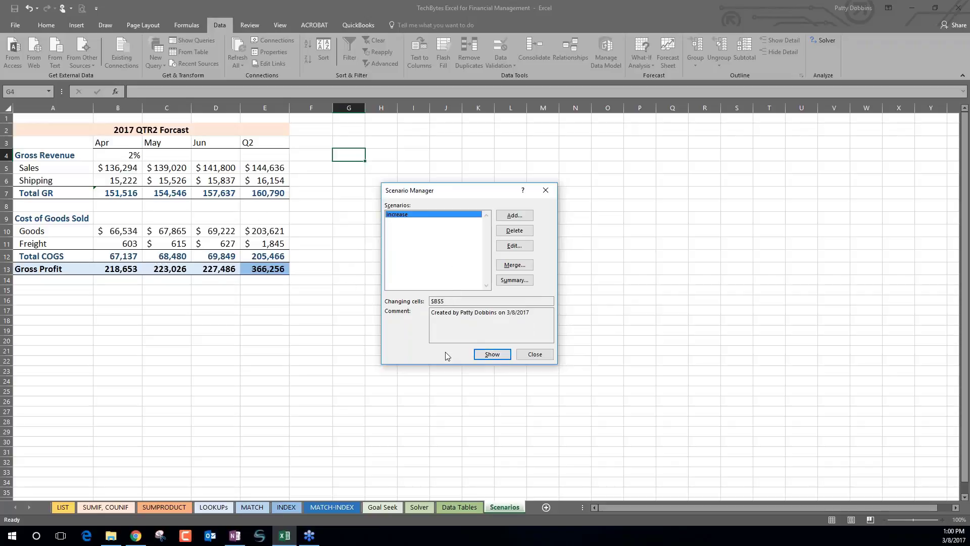
click(494, 355)
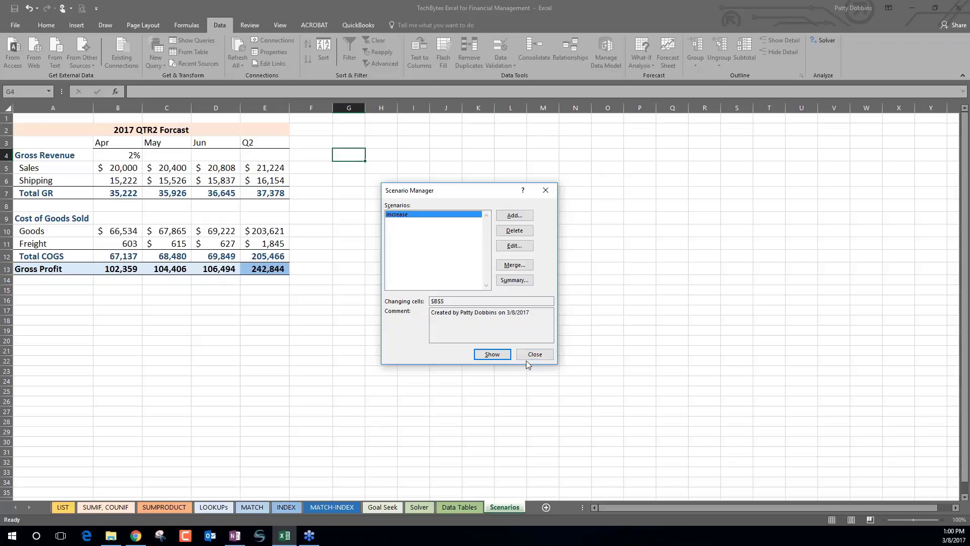
click(545, 190)
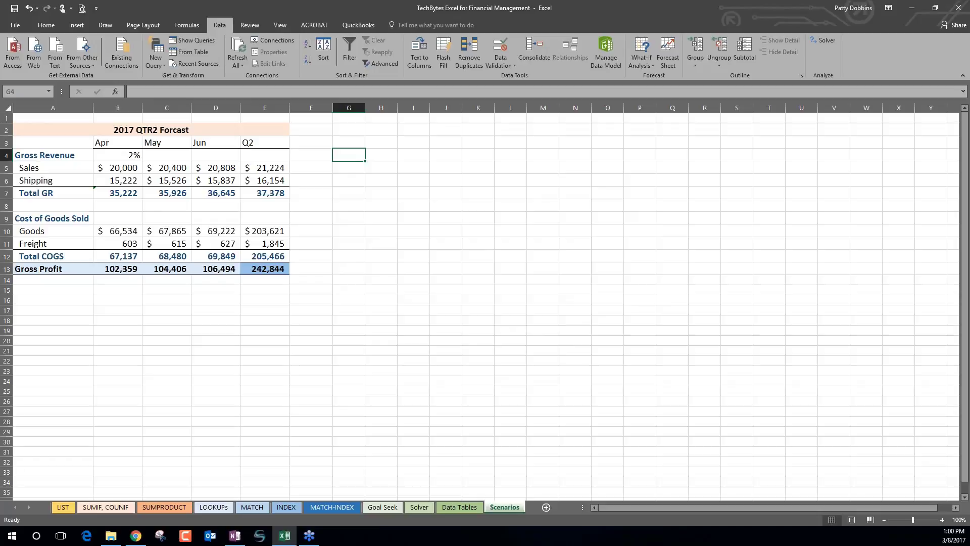